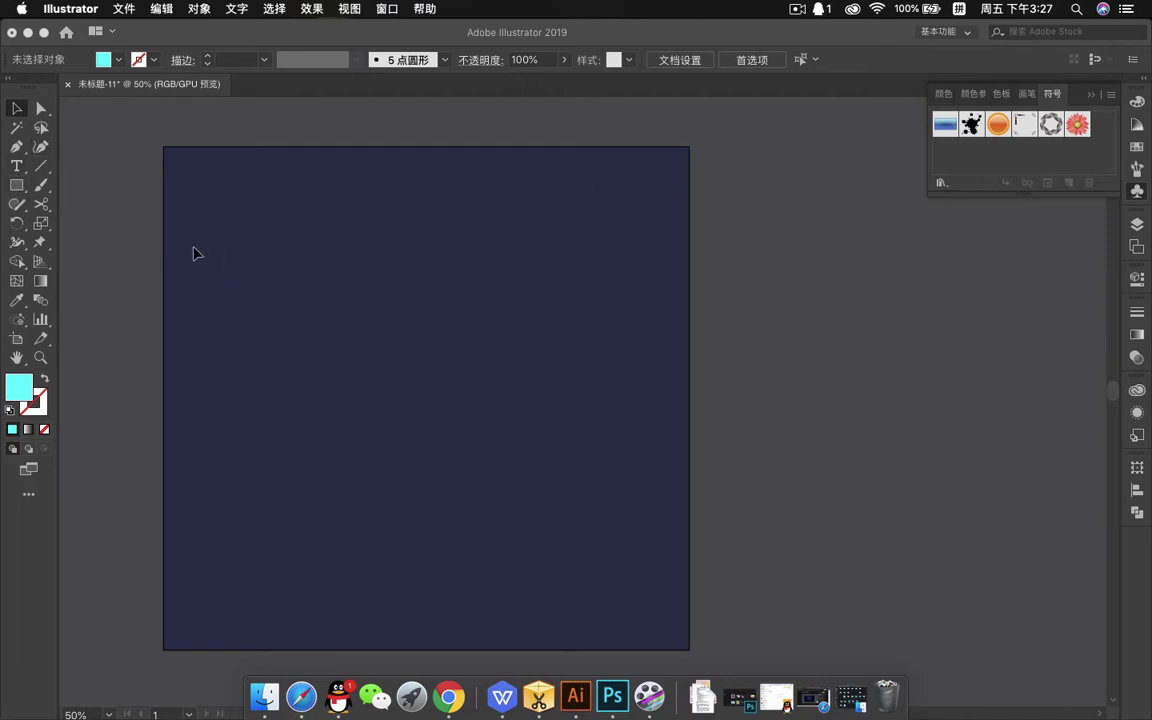
# Step: Draw a small, narrow upright cyan rectangle in the upper middle of the artboard and deselect it
pyautogui.click(19, 186)
pyautogui.moveTo(421, 251); pyautogui.dragTo(423, 276)
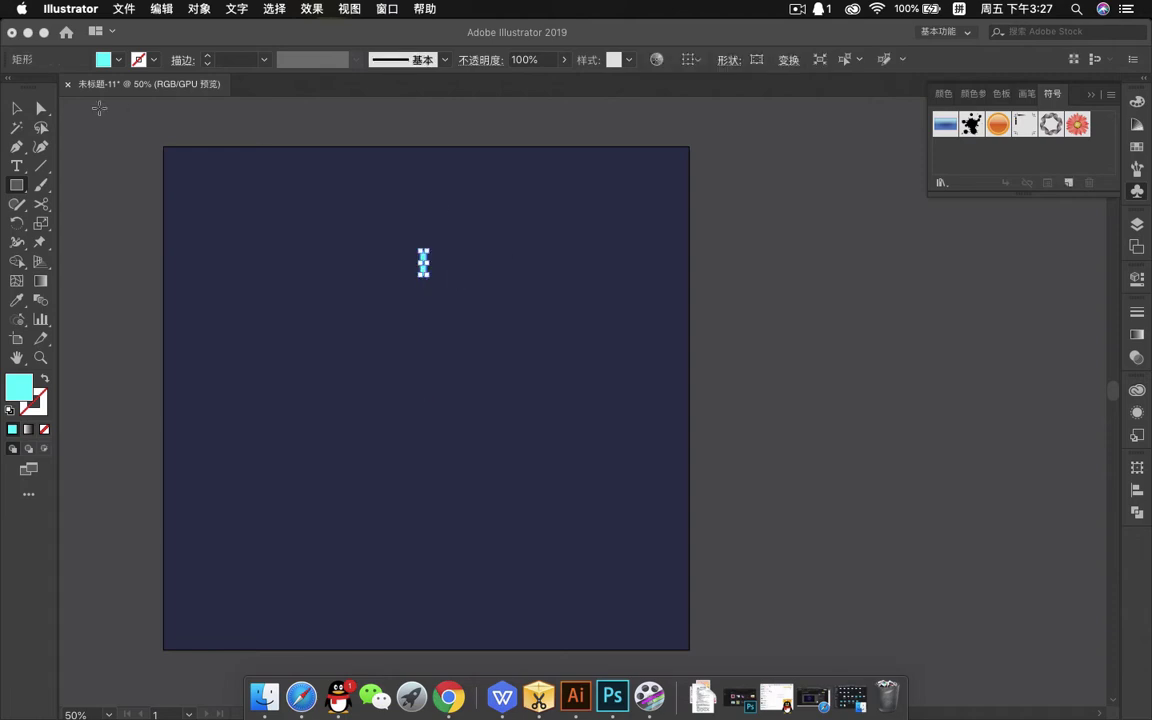
pyautogui.click(16, 108)
pyautogui.click(452, 355)
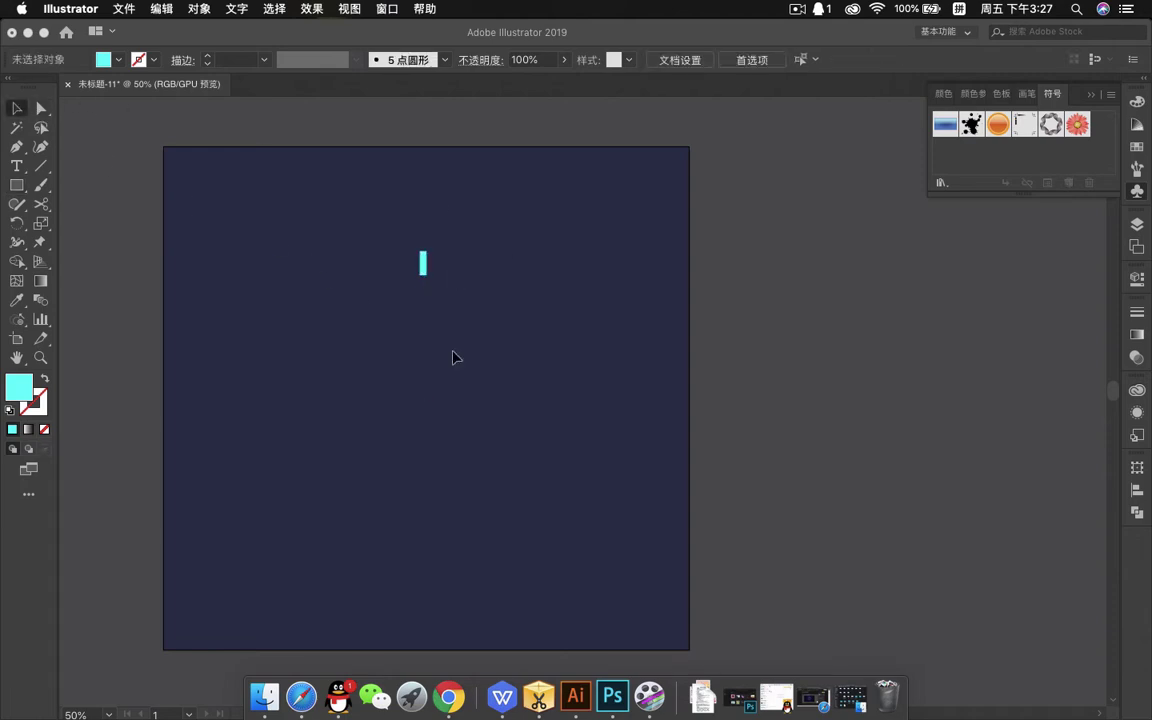
# Step: Save the cyan rectangle as a static symbol named 新建符号, and delete its instance from the artboard
pyautogui.click(424, 268)
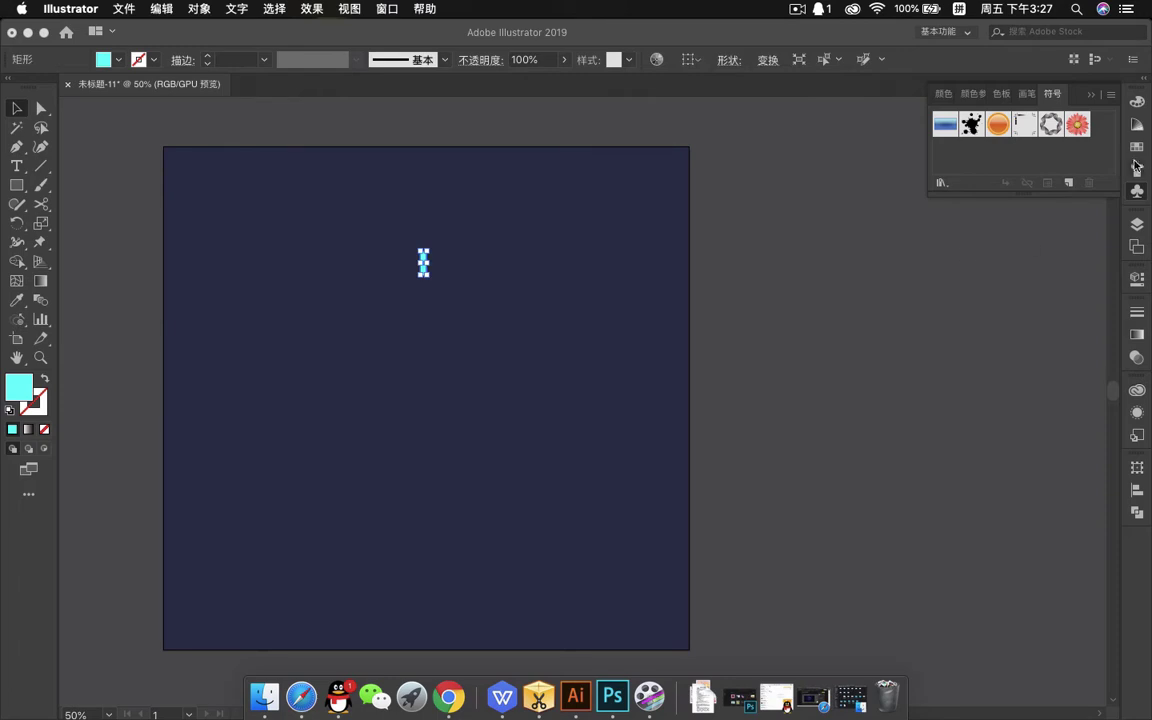
pyautogui.click(1070, 184)
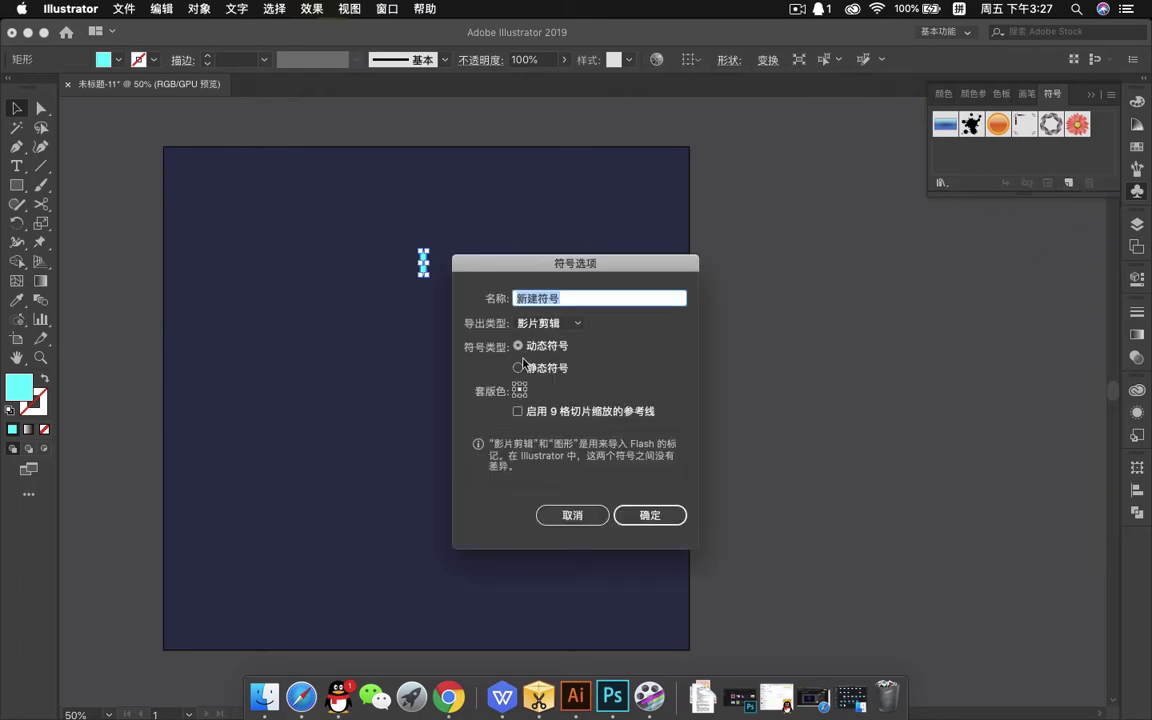
pyautogui.click(517, 369)
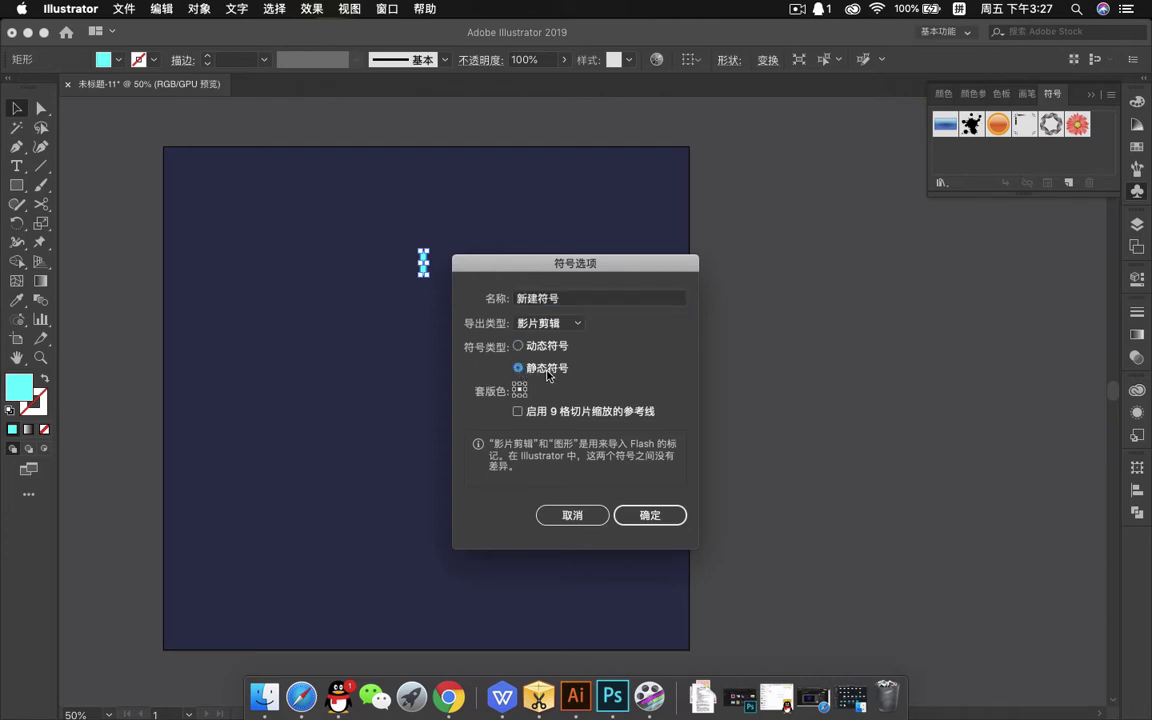
pyautogui.click(652, 516)
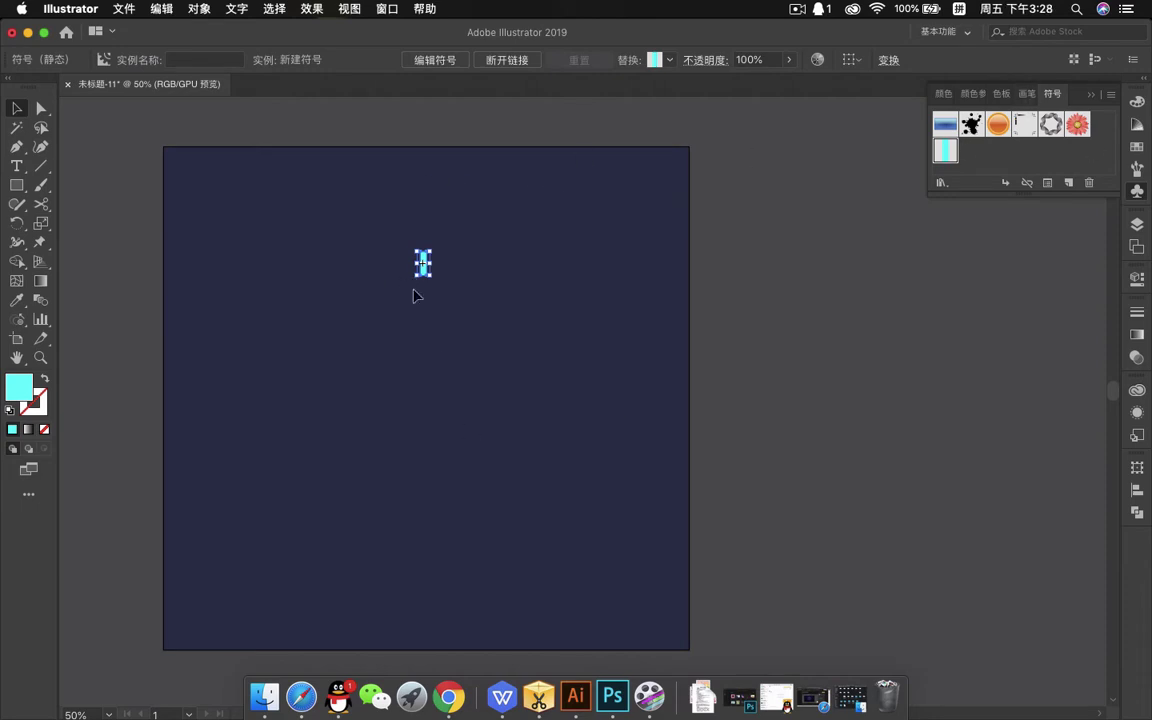
pyautogui.press('Delete')
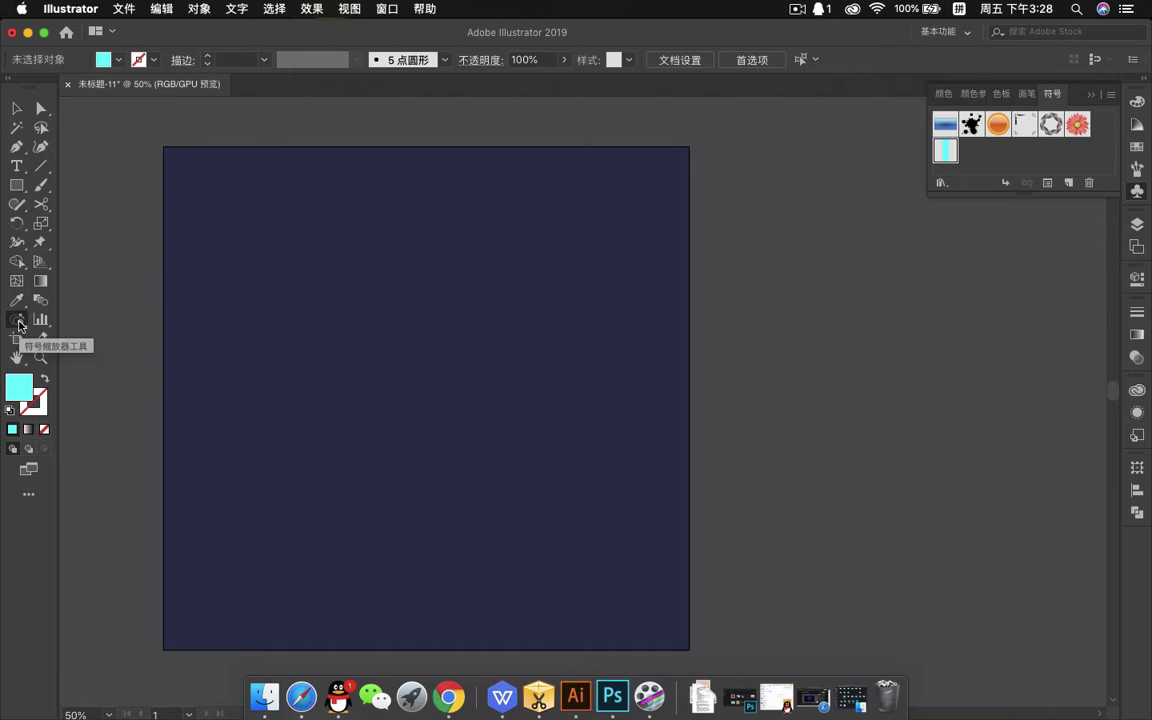
# Step: Spray the new rectangle symbol in three wide horizontal bands across the artboard with the Symbol Sprayer
pyautogui.click(18, 321)
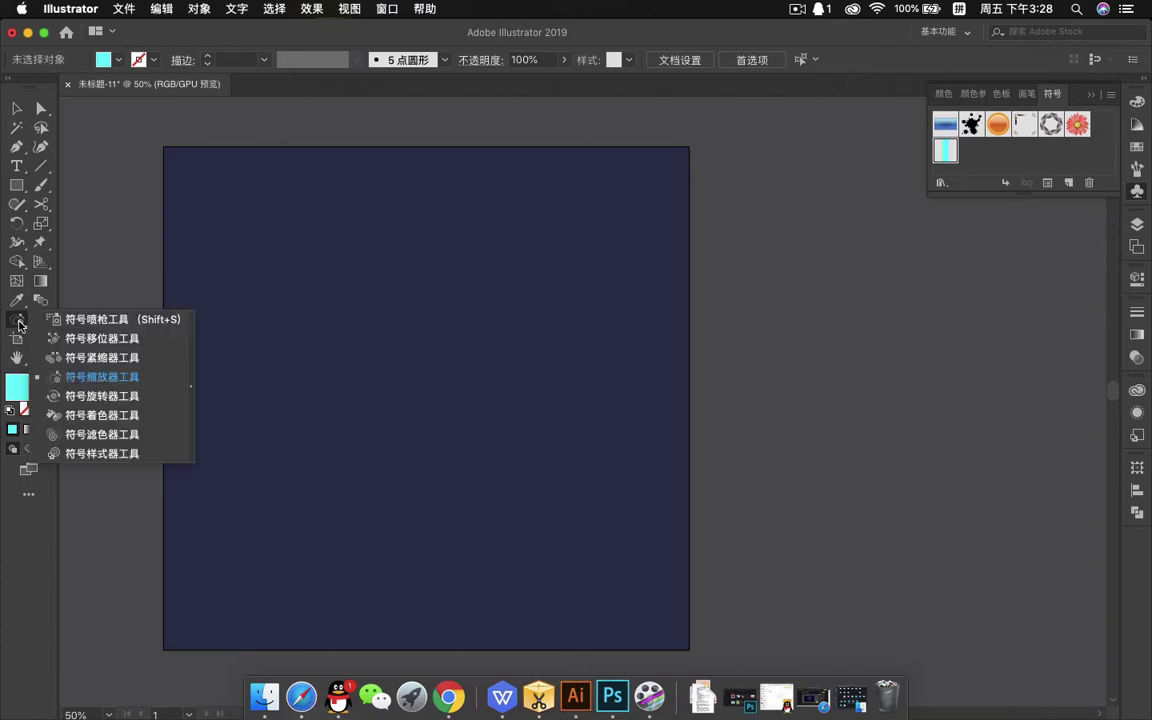
pyautogui.click(90, 321)
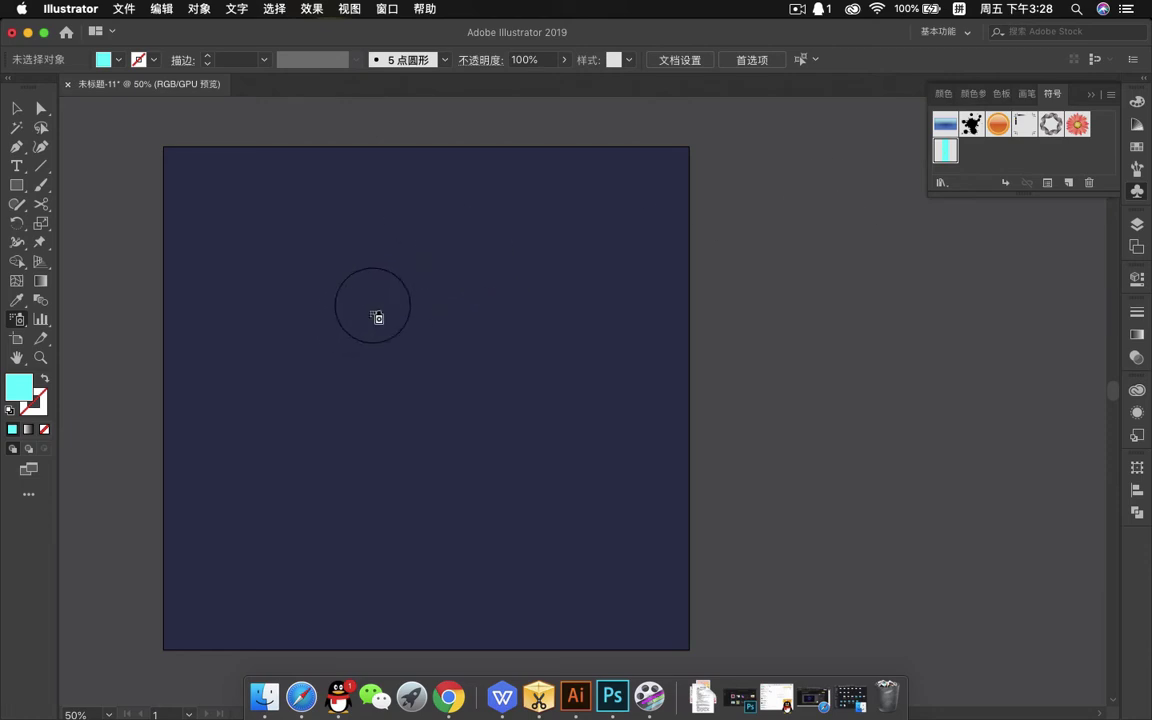
pyautogui.moveTo(270, 314); pyautogui.dragTo(588, 316)
pyautogui.moveTo(255, 362)
pyautogui.mouseDown()
pyautogui.moveTo(389, 368)
pyautogui.moveTo(549, 367)
pyautogui.mouseUp()
pyautogui.moveTo(314, 339)
pyautogui.mouseDown()
pyautogui.moveTo(450, 330)
pyautogui.moveTo(505, 343)
pyautogui.mouseUp()
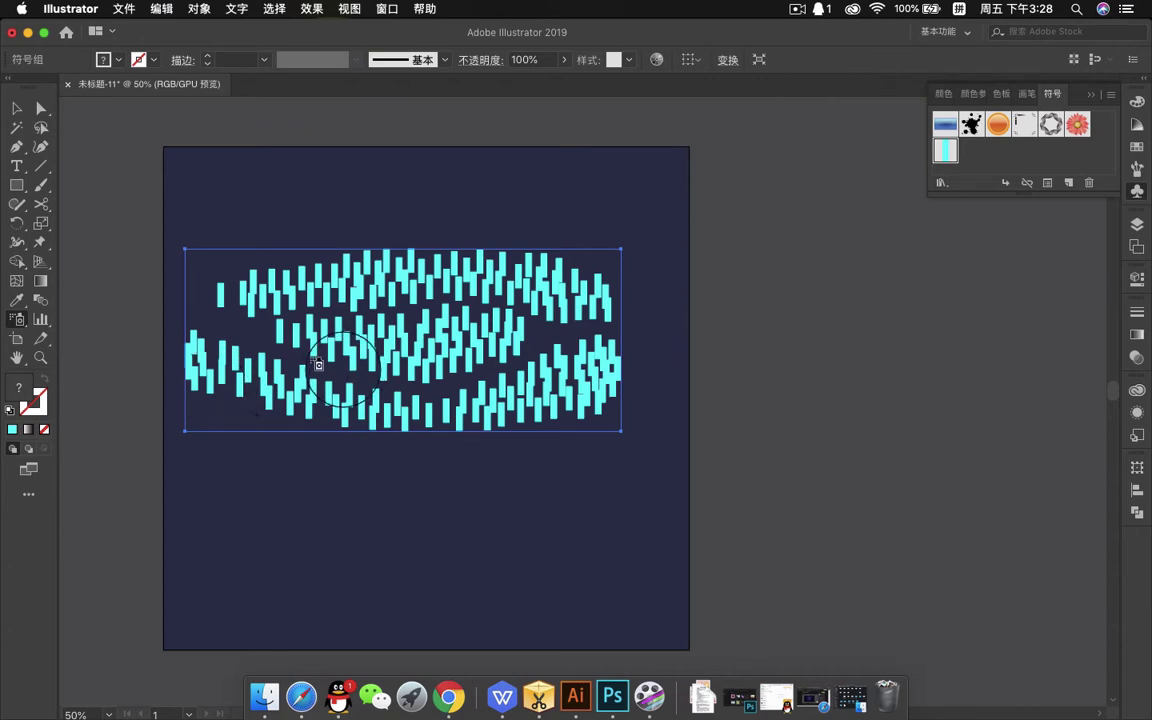
# Step: Spread the sprayed bars more evenly with the Symbol Shifter, filling the gaps between the bands
pyautogui.moveTo(17, 320); pyautogui.dragTo(140, 322)
pyautogui.moveTo(240, 298)
pyautogui.mouseDown()
pyautogui.moveTo(206, 270)
pyautogui.moveTo(244, 256)
pyautogui.moveTo(226, 366)
pyautogui.moveTo(216, 357)
pyautogui.moveTo(250, 416)
pyautogui.moveTo(236, 390)
pyautogui.moveTo(270, 340)
pyautogui.moveTo(285, 338)
pyautogui.moveTo(242, 339)
pyautogui.moveTo(290, 340)
pyautogui.mouseUp()
pyautogui.moveTo(487, 338)
pyautogui.mouseDown()
pyautogui.moveTo(518, 360)
pyautogui.moveTo(433, 352)
pyautogui.mouseUp()
pyautogui.moveTo(560, 338); pyautogui.dragTo(500, 370)
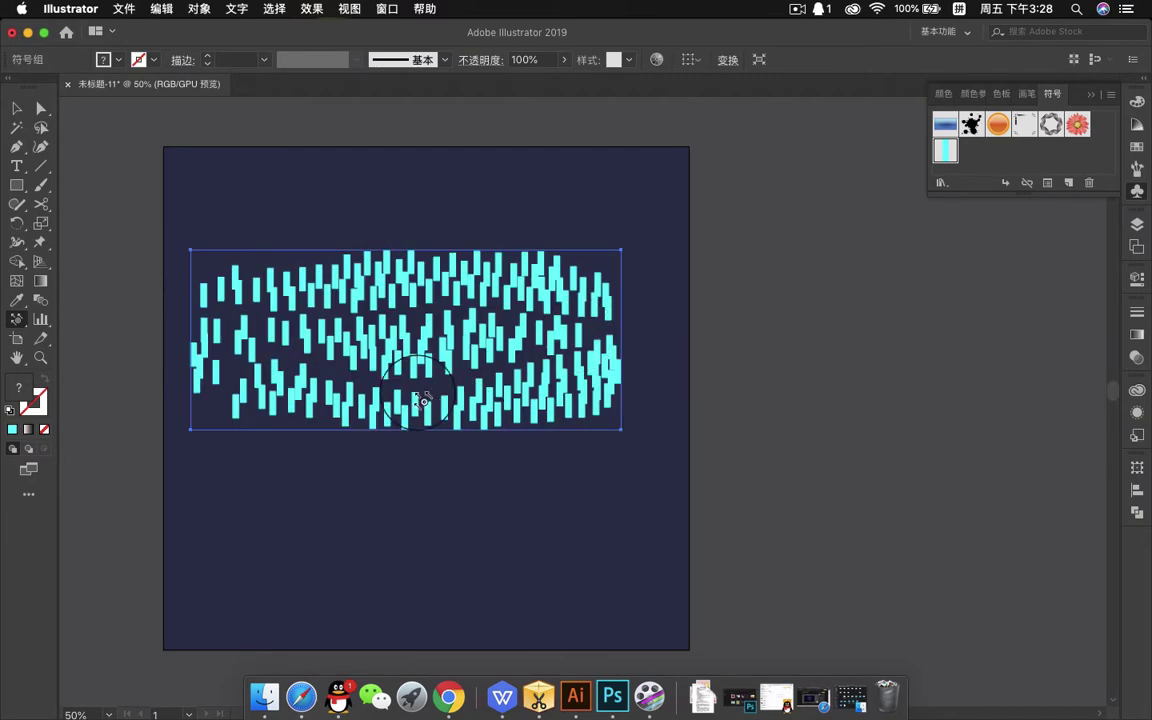
pyautogui.moveTo(424, 398); pyautogui.dragTo(440, 380)
pyautogui.moveTo(450, 400); pyautogui.dragTo(420, 340)
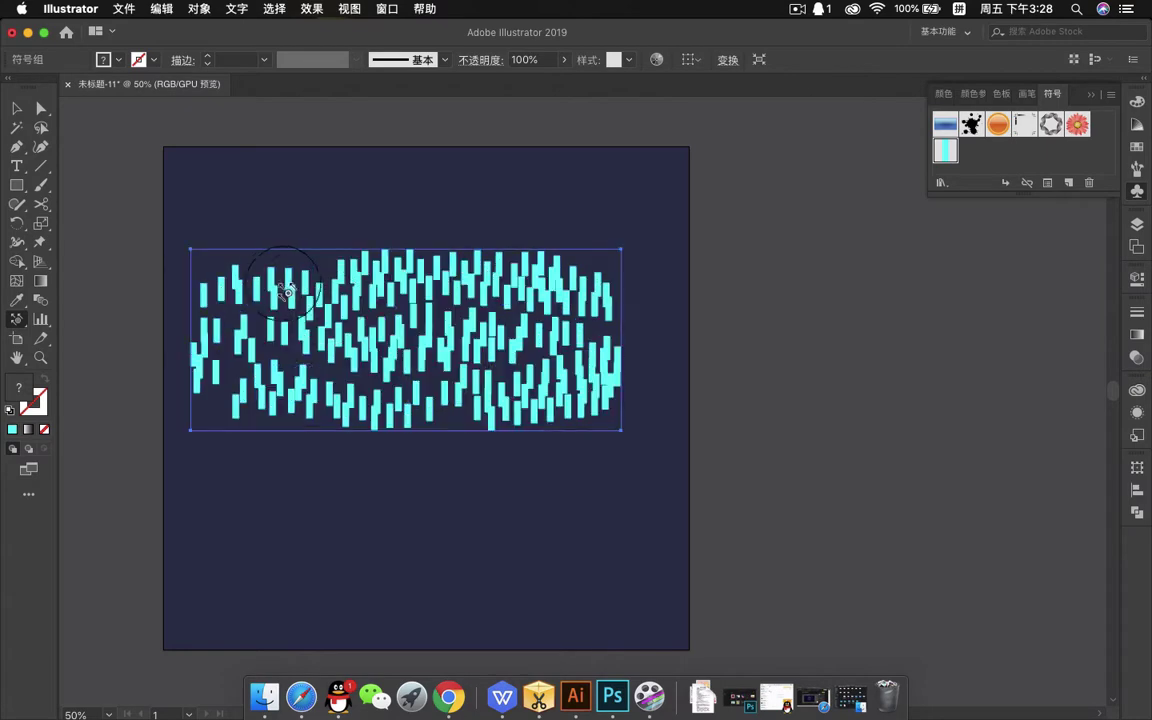
pyautogui.moveTo(333, 298)
pyautogui.mouseDown()
pyautogui.moveTo(278, 264)
pyautogui.moveTo(215, 300)
pyautogui.moveTo(327, 298)
pyautogui.mouseUp()
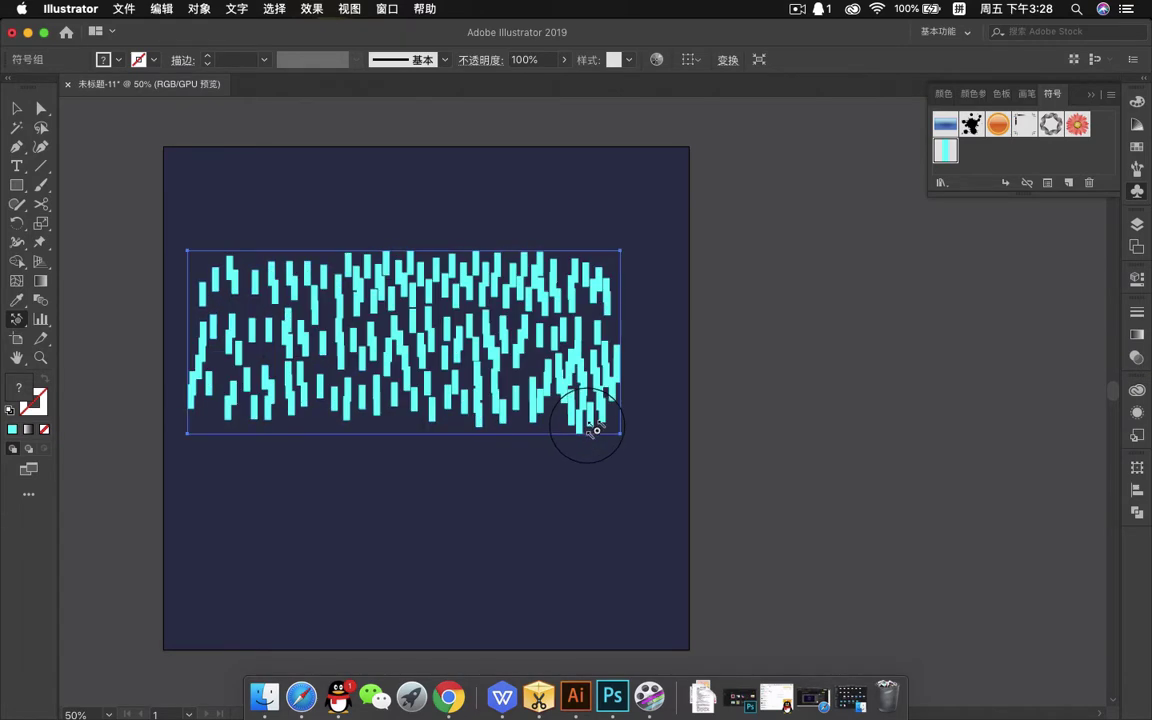
pyautogui.moveTo(594, 428); pyautogui.dragTo(616, 456)
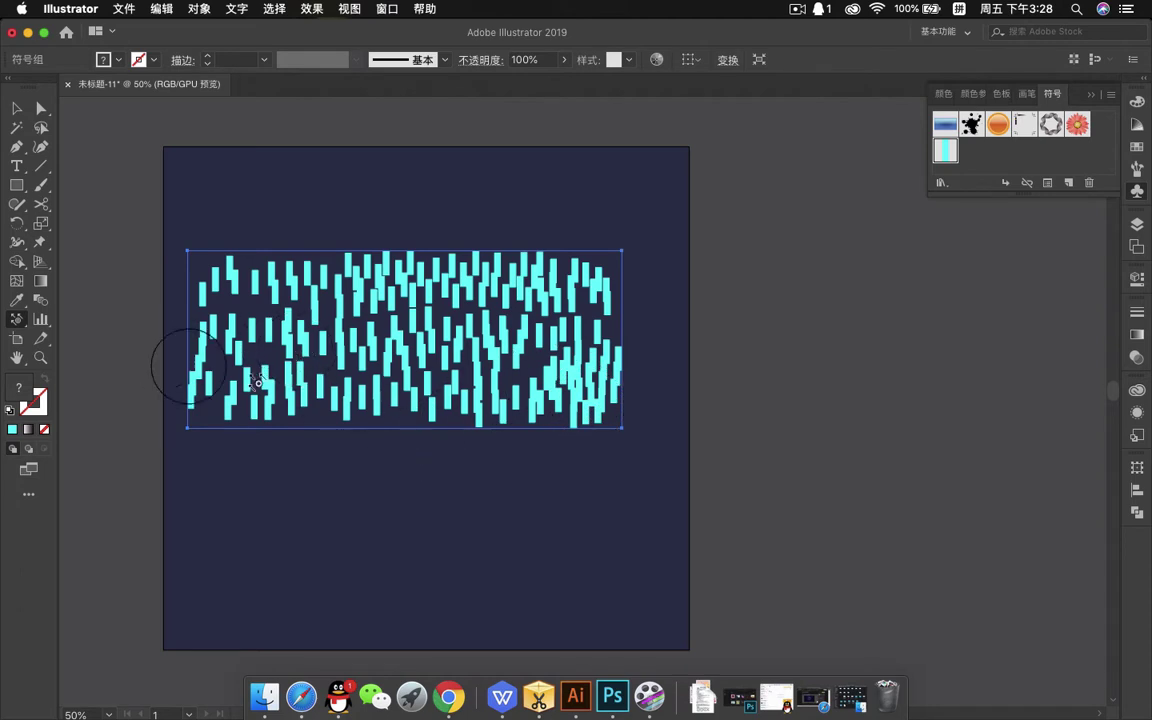
# Step: Adjust the spacing of the bars across the symbol set with the Symbol Scruncher, from its left part to its right end
pyautogui.click(18, 325)
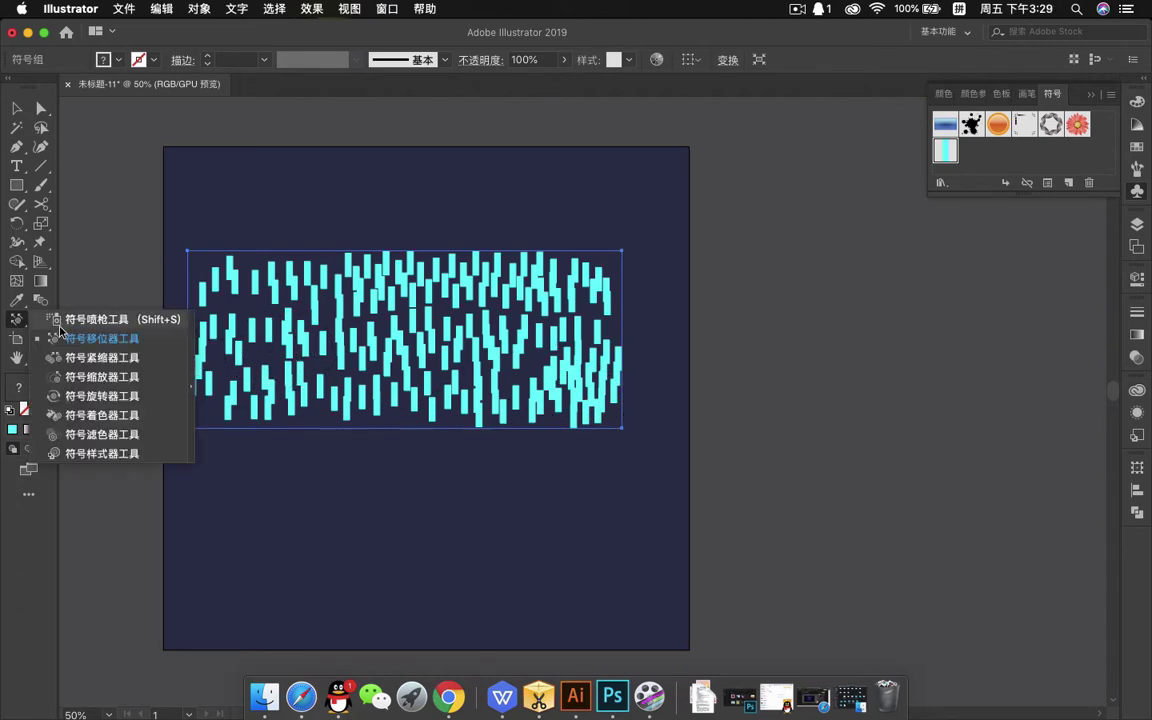
pyautogui.click(102, 358)
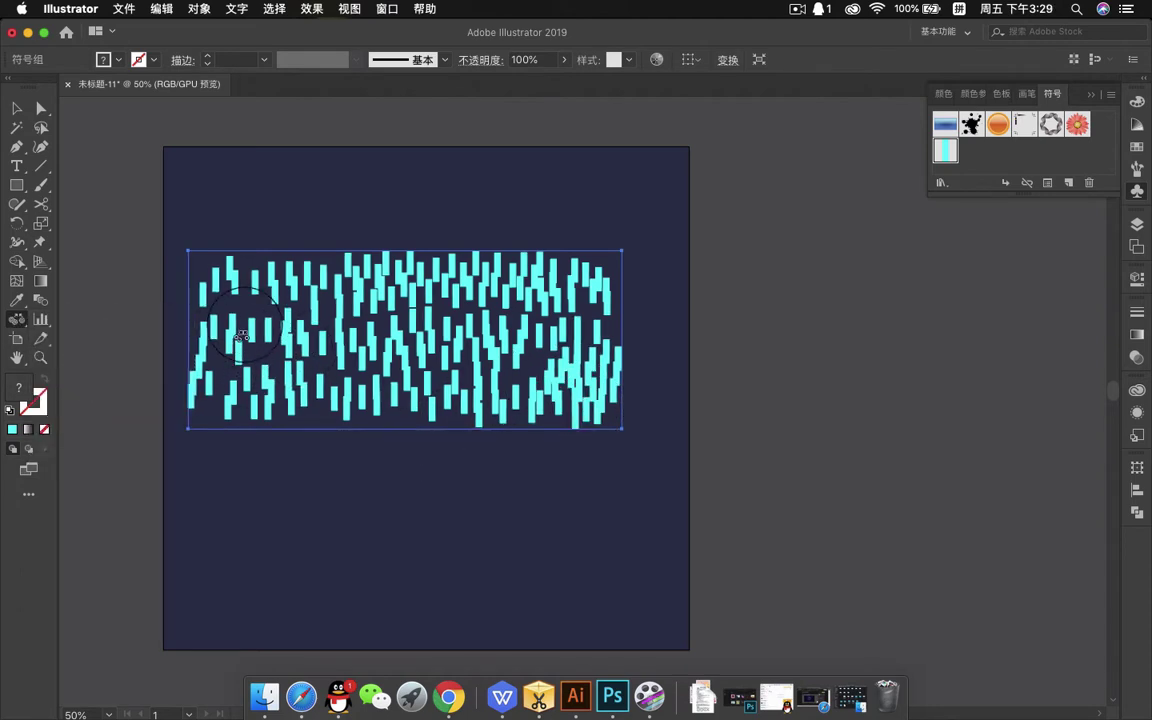
pyautogui.click(230, 345)
pyautogui.click(228, 390)
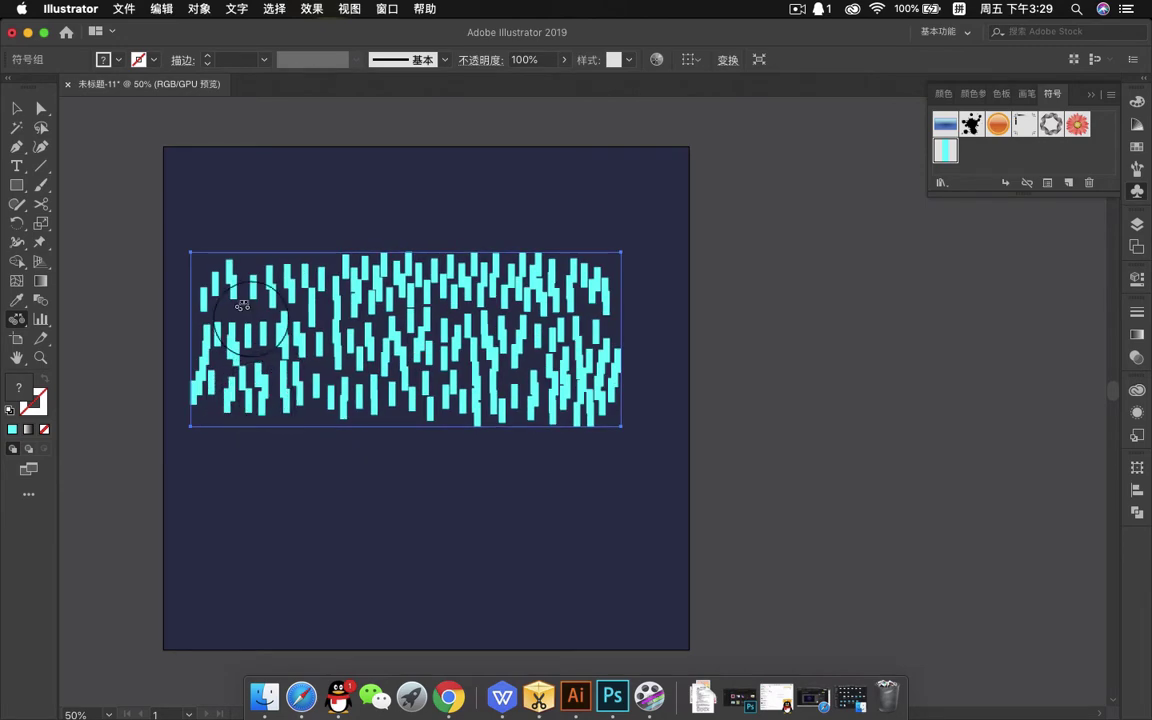
pyautogui.moveTo(242, 305)
pyautogui.mouseDown()
pyautogui.moveTo(282, 324)
pyautogui.moveTo(343, 327)
pyautogui.moveTo(349, 340)
pyautogui.moveTo(215, 346)
pyautogui.moveTo(307, 331)
pyautogui.moveTo(240, 313)
pyautogui.moveTo(228, 337)
pyautogui.moveTo(243, 354)
pyautogui.moveTo(453, 355)
pyautogui.moveTo(388, 308)
pyautogui.moveTo(359, 308)
pyautogui.moveTo(395, 336)
pyautogui.mouseUp()
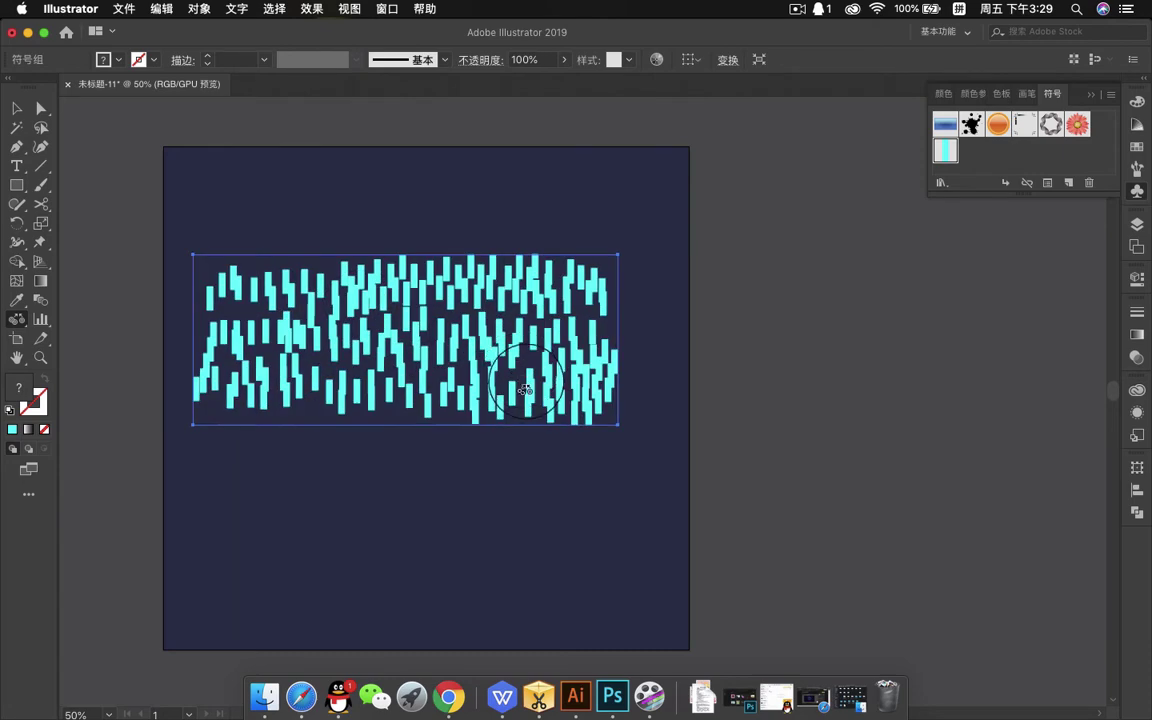
pyautogui.moveTo(516, 369); pyautogui.dragTo(611, 343)
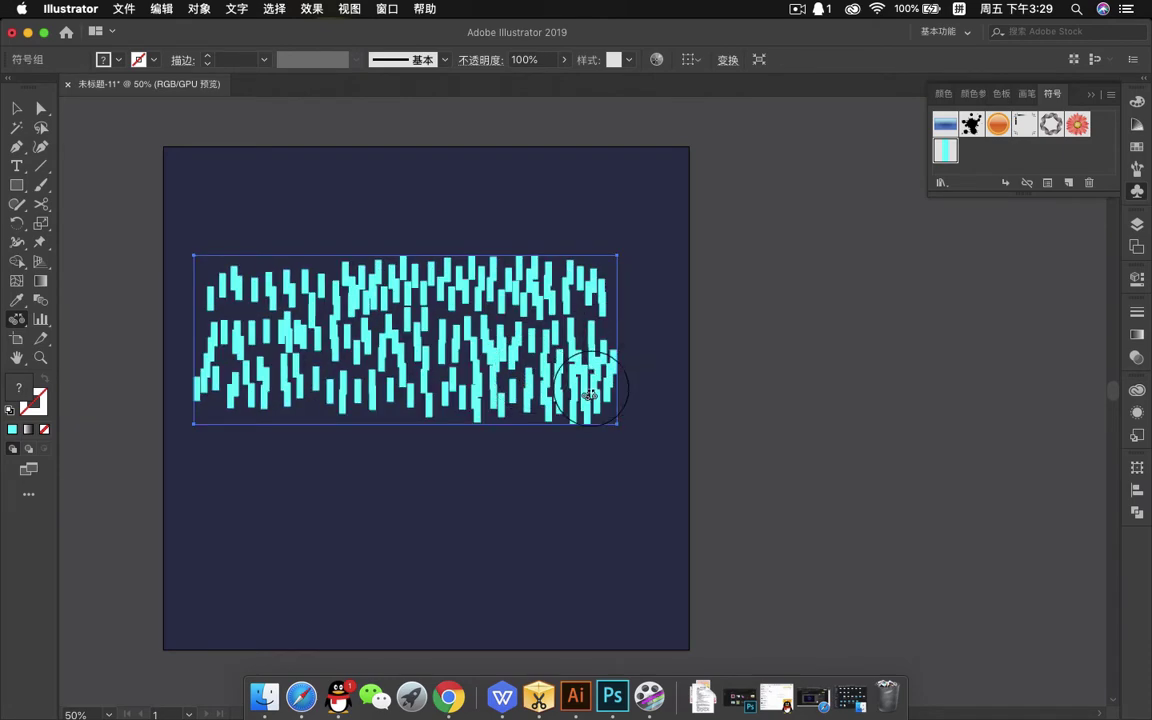
pyautogui.moveTo(593, 389); pyautogui.dragTo(591, 333)
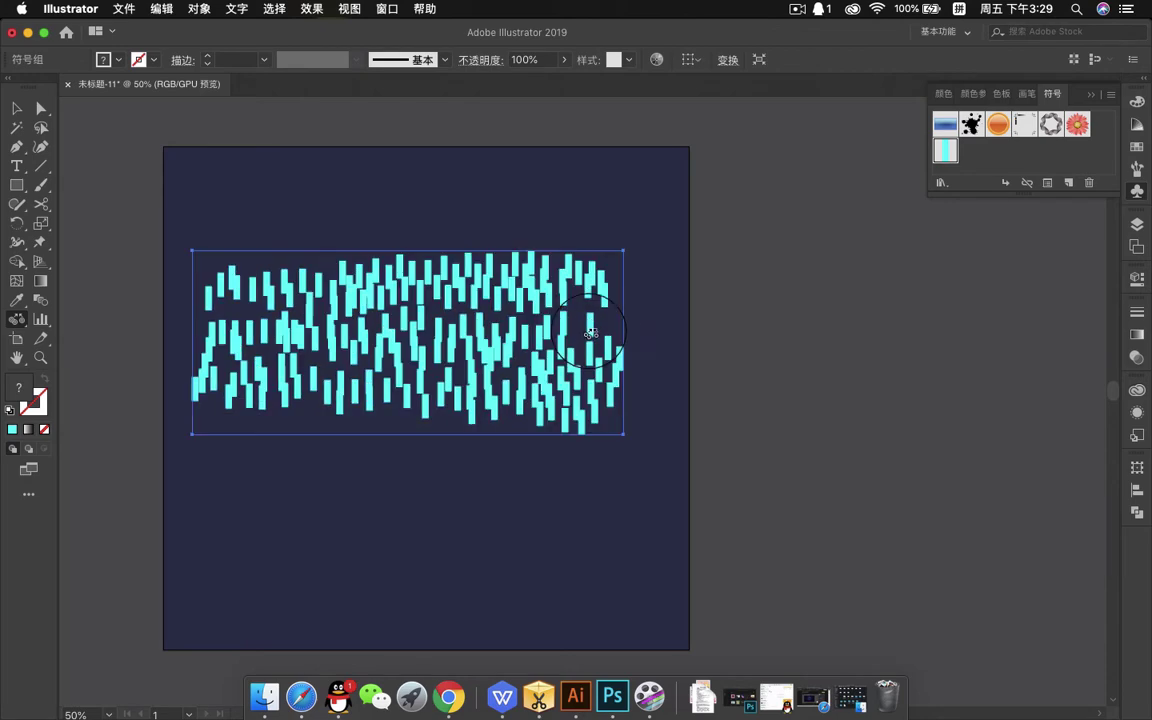
# Step: Shift bars in the middle and lower parts of the symbol set to even out uneven clusters
pyautogui.moveTo(21, 326); pyautogui.dragTo(60, 337)
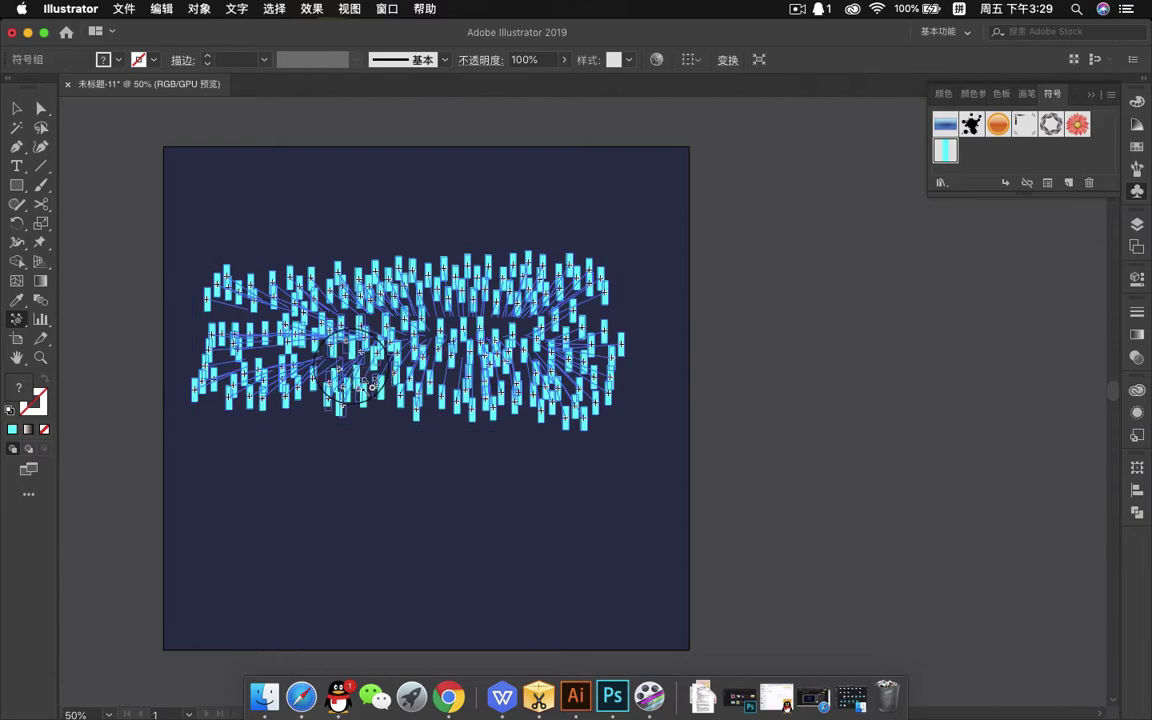
pyautogui.moveTo(371, 386)
pyautogui.mouseDown()
pyautogui.moveTo(516, 398)
pyautogui.moveTo(377, 400)
pyautogui.moveTo(354, 396)
pyautogui.moveTo(378, 381)
pyautogui.moveTo(330, 350)
pyautogui.mouseUp()
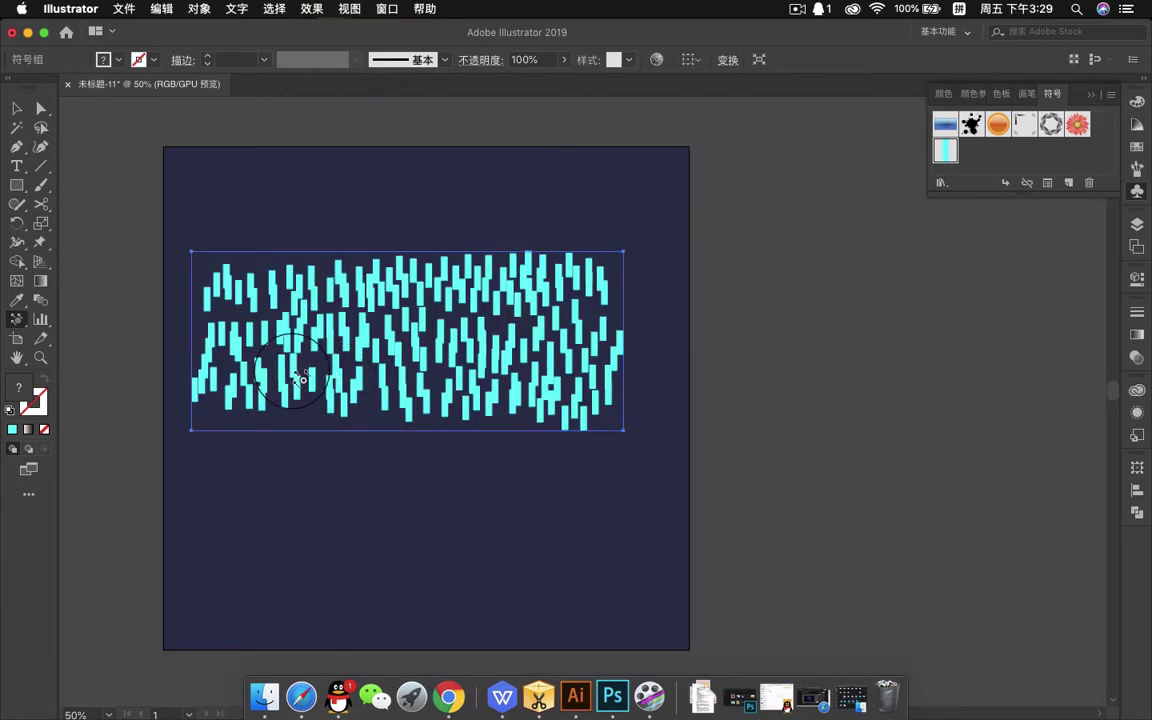
pyautogui.moveTo(556, 330)
pyautogui.mouseDown()
pyautogui.moveTo(483, 353)
pyautogui.moveTo(512, 400)
pyautogui.mouseUp()
pyautogui.moveTo(389, 347)
pyautogui.mouseDown()
pyautogui.moveTo(434, 349)
pyautogui.moveTo(449, 376)
pyautogui.moveTo(479, 300)
pyautogui.moveTo(440, 395)
pyautogui.moveTo(429, 388)
pyautogui.moveTo(465, 398)
pyautogui.mouseUp()
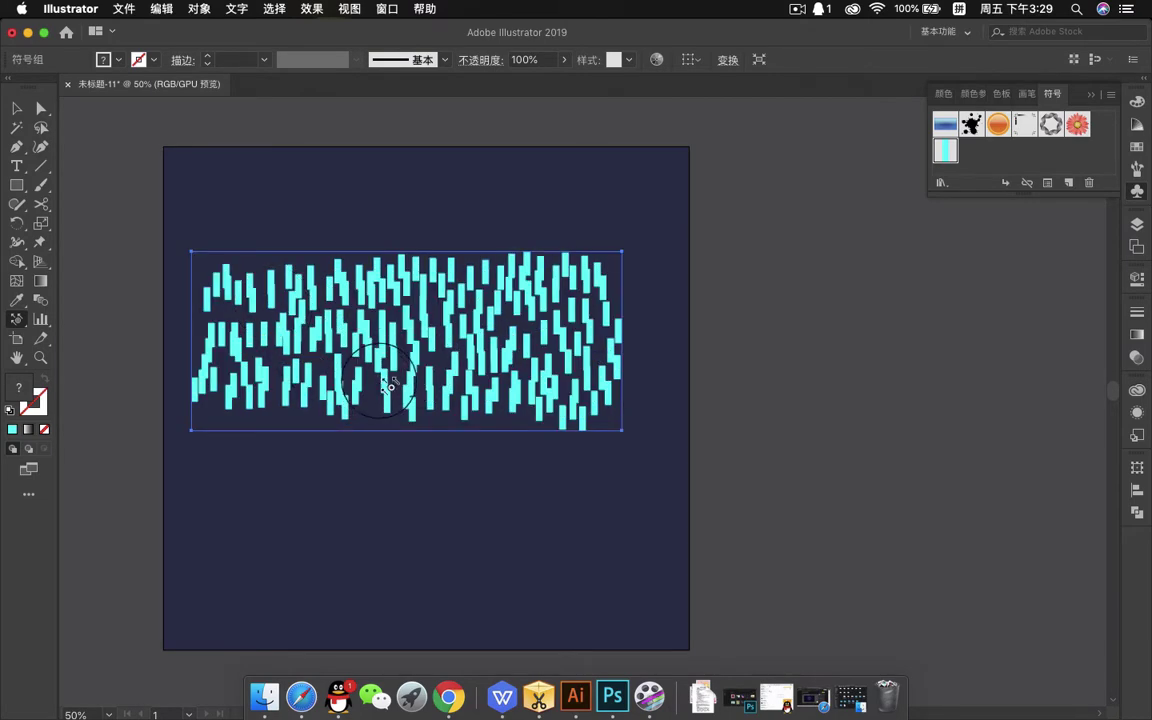
# Step: Shrink the bars in the bottom row and along the lower edge of the middle row with the Symbol Sizer
pyautogui.click(16, 318)
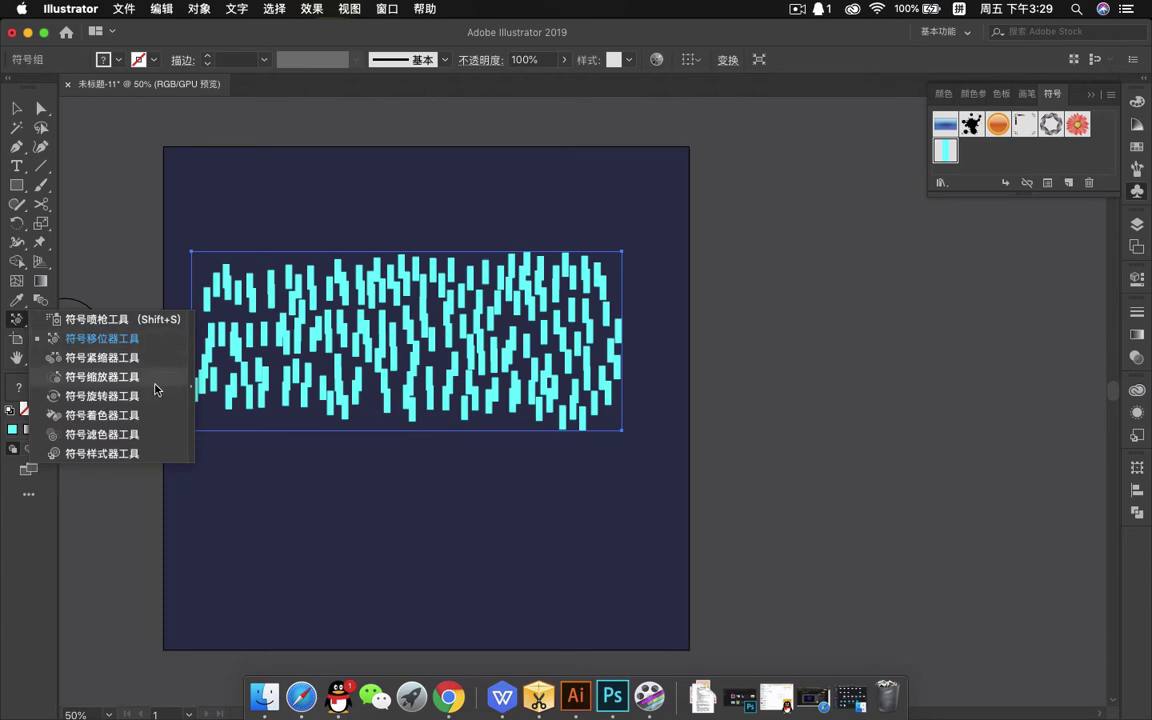
pyautogui.click(102, 377)
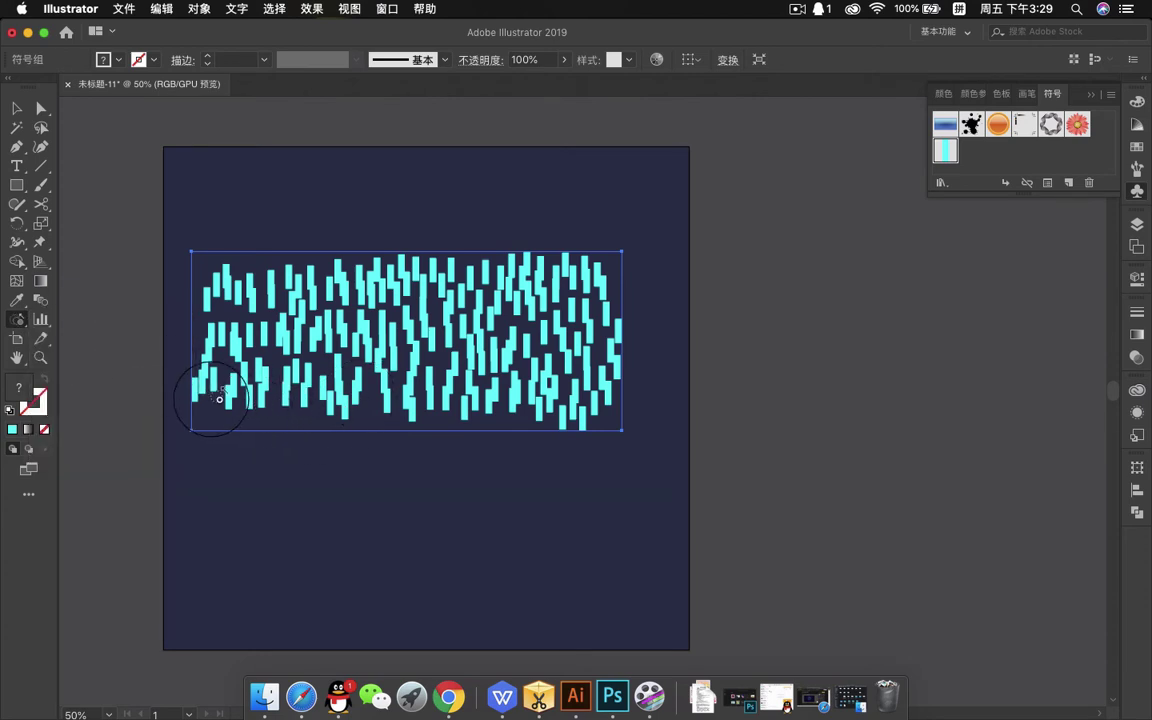
pyautogui.click(228, 399)
pyautogui.moveTo(212, 396)
pyautogui.mouseDown()
pyautogui.moveTo(260, 412)
pyautogui.moveTo(596, 404)
pyautogui.moveTo(470, 385)
pyautogui.moveTo(204, 380)
pyautogui.mouseUp()
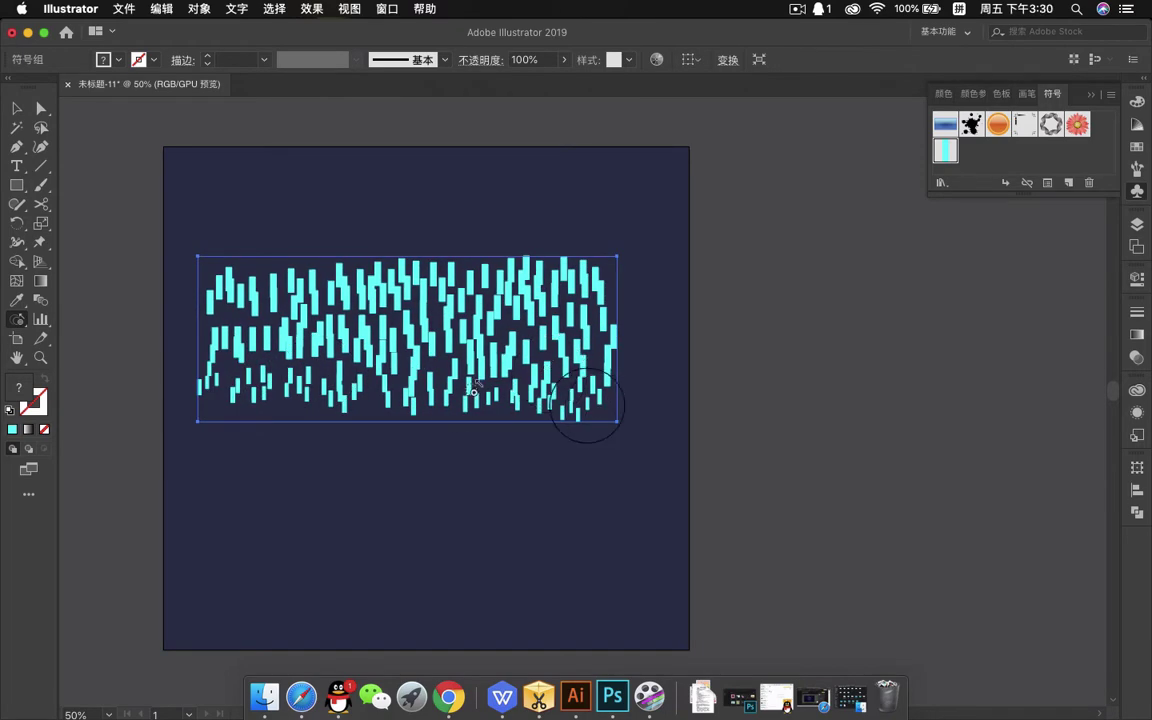
pyautogui.click(275, 360)
pyautogui.click(316, 356)
pyautogui.click(400, 357)
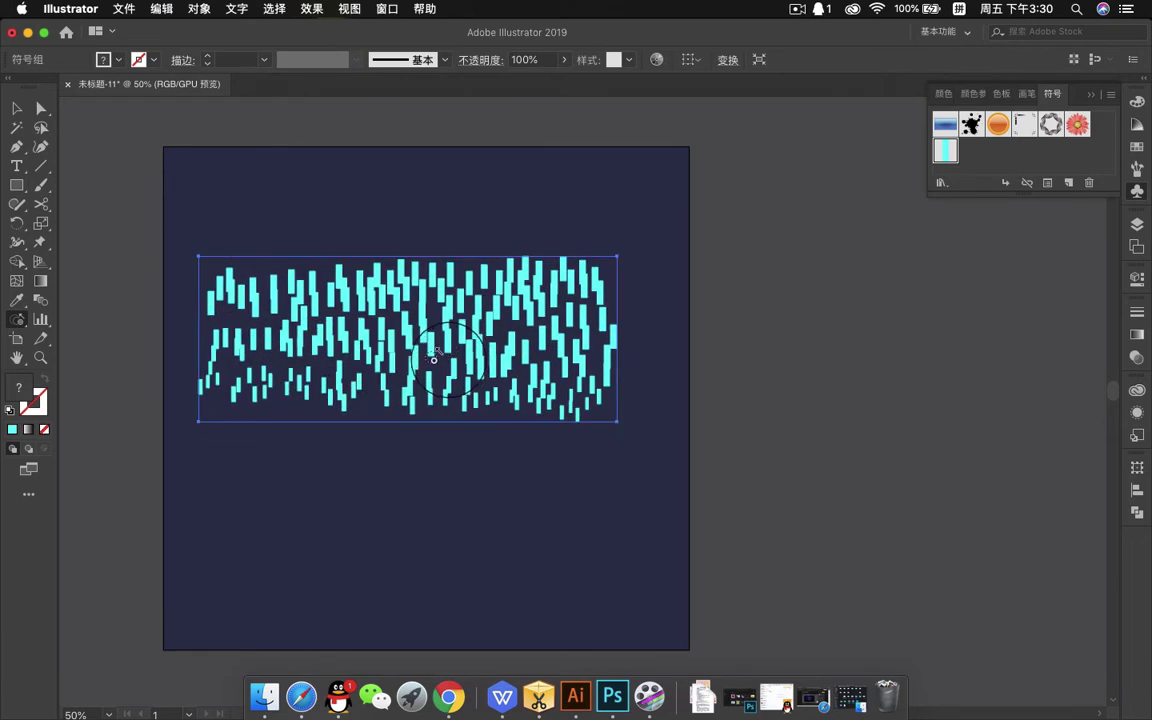
pyautogui.moveTo(433, 359)
pyautogui.mouseDown()
pyautogui.moveTo(587, 356)
pyautogui.moveTo(617, 373)
pyautogui.mouseUp()
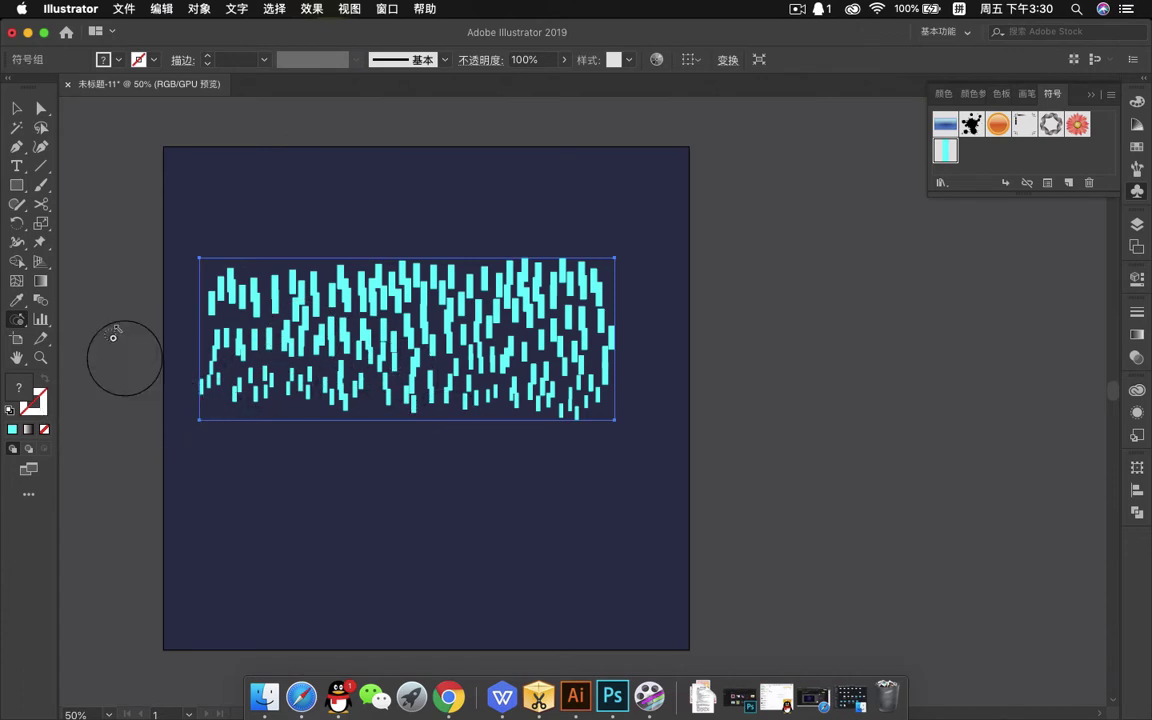
# Step: Nudge the small bars in the lower part of the symbol set with the Symbol Shifter to refine their distribution
pyautogui.moveTo(16, 320); pyautogui.dragTo(105, 356)
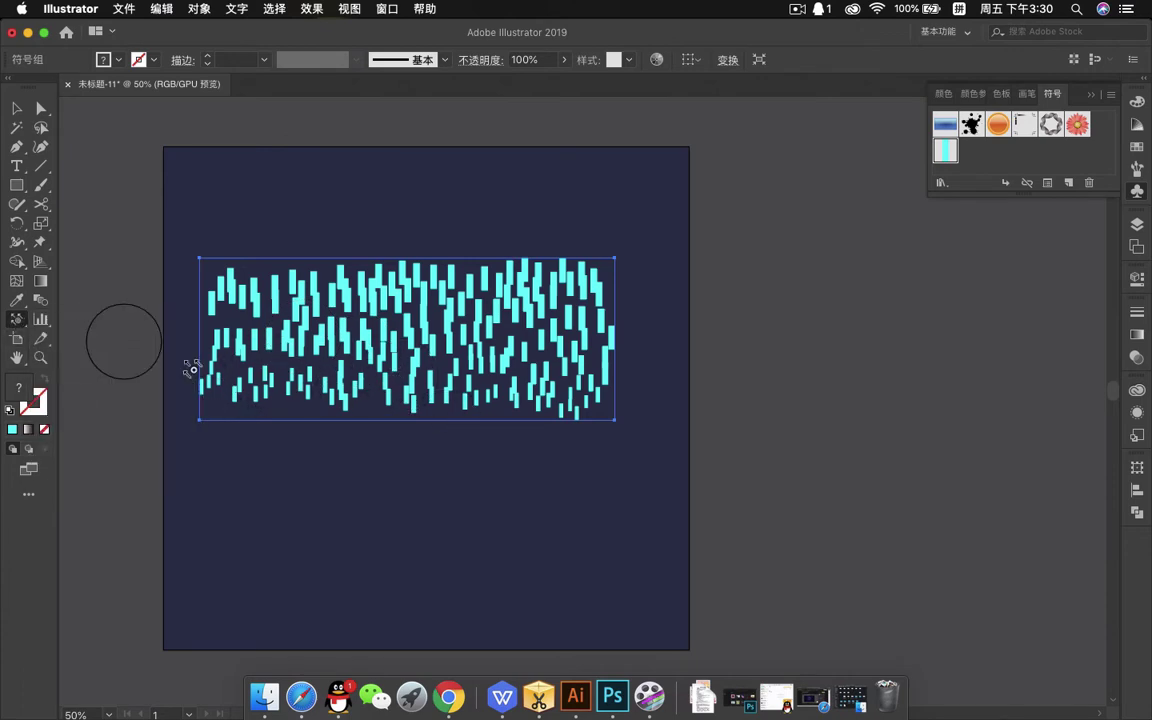
pyautogui.moveTo(218, 373)
pyautogui.mouseDown()
pyautogui.moveTo(292, 385)
pyautogui.moveTo(272, 339)
pyautogui.moveTo(360, 373)
pyautogui.moveTo(367, 396)
pyautogui.moveTo(446, 401)
pyautogui.moveTo(350, 391)
pyautogui.moveTo(276, 353)
pyautogui.moveTo(512, 394)
pyautogui.moveTo(267, 347)
pyautogui.moveTo(296, 339)
pyautogui.moveTo(287, 343)
pyautogui.moveTo(297, 311)
pyautogui.moveTo(295, 355)
pyautogui.mouseUp()
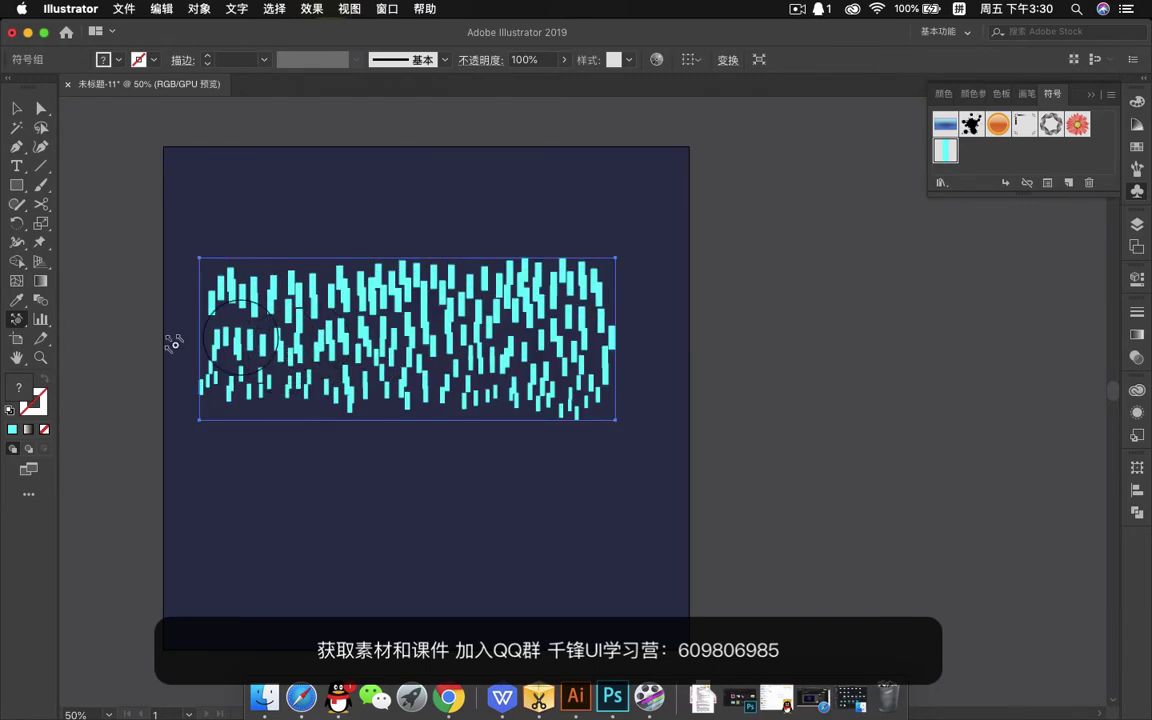
# Step: Set the fill colour to pink ff407b and tint the bottom and middle rows of bars with the Symbol Stainer
pyautogui.moveTo(13, 323); pyautogui.dragTo(70, 370)
pyautogui.doubleClick(20, 389)
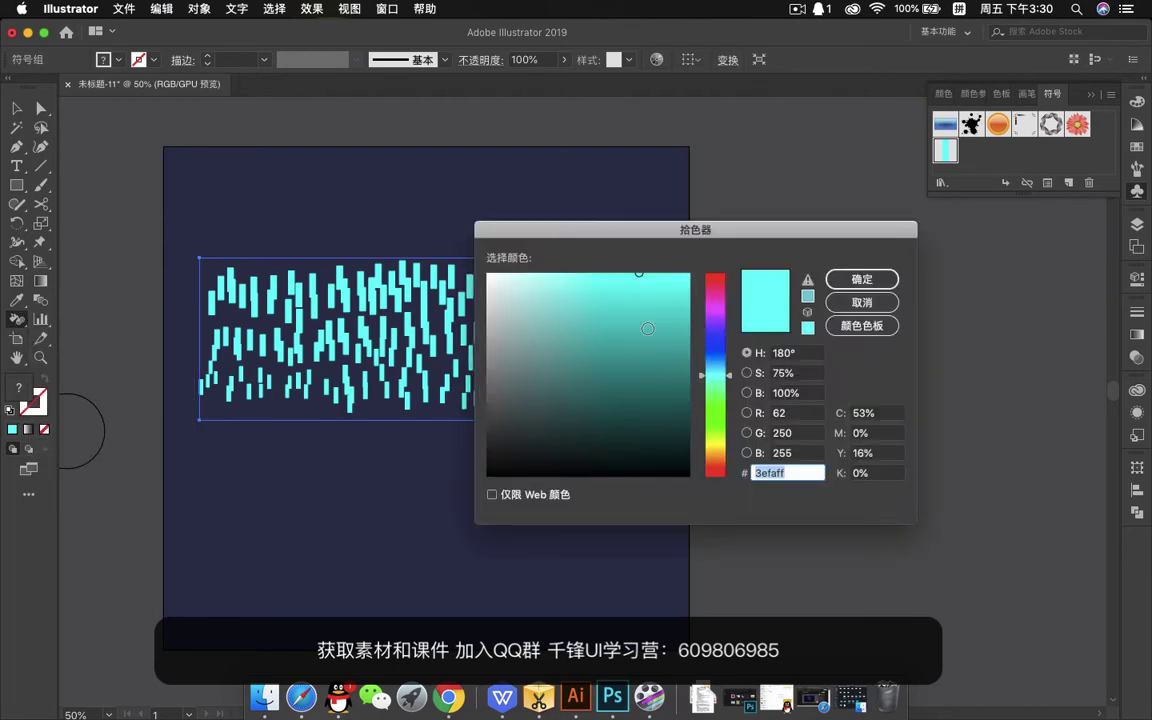
pyautogui.moveTo(722, 318); pyautogui.dragTo(718, 283)
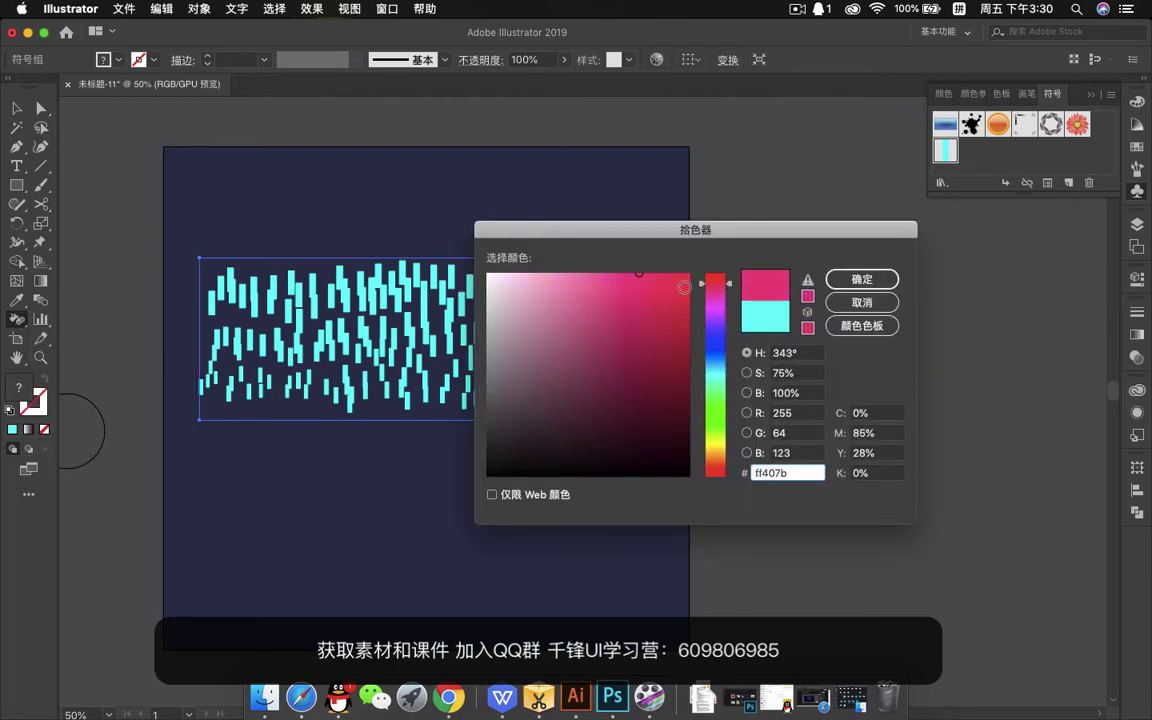
pyautogui.click(862, 280)
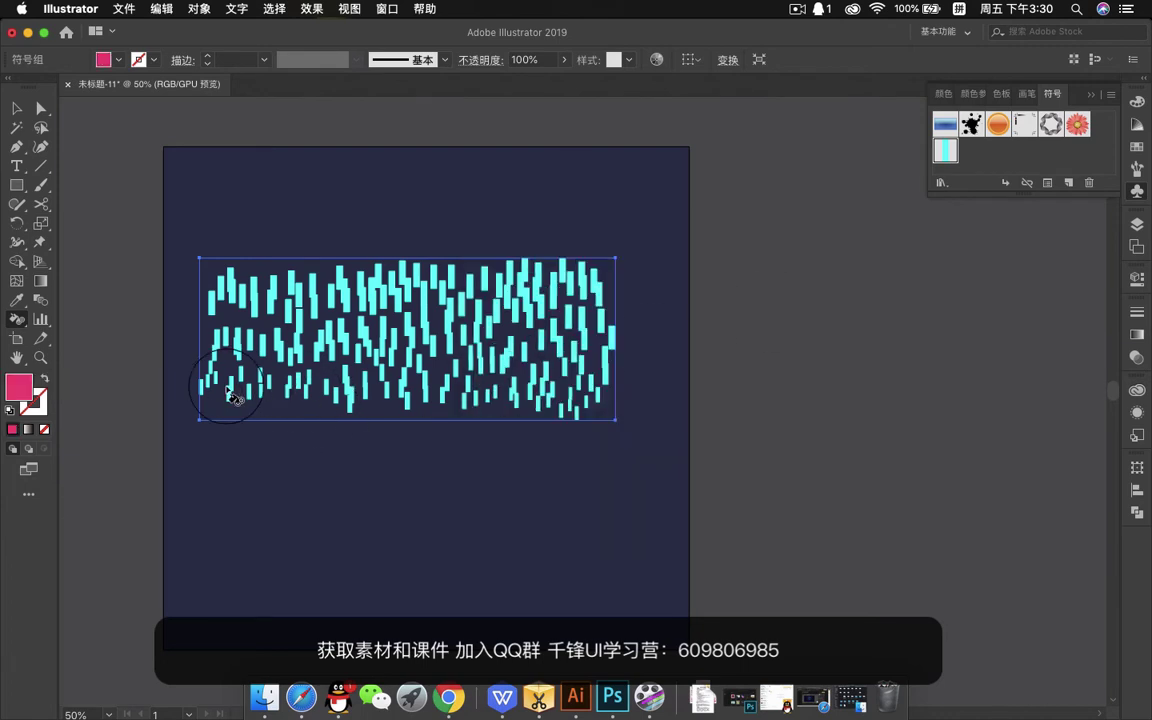
pyautogui.moveTo(263, 385)
pyautogui.mouseDown()
pyautogui.moveTo(309, 404)
pyautogui.moveTo(411, 393)
pyautogui.moveTo(488, 402)
pyautogui.mouseUp()
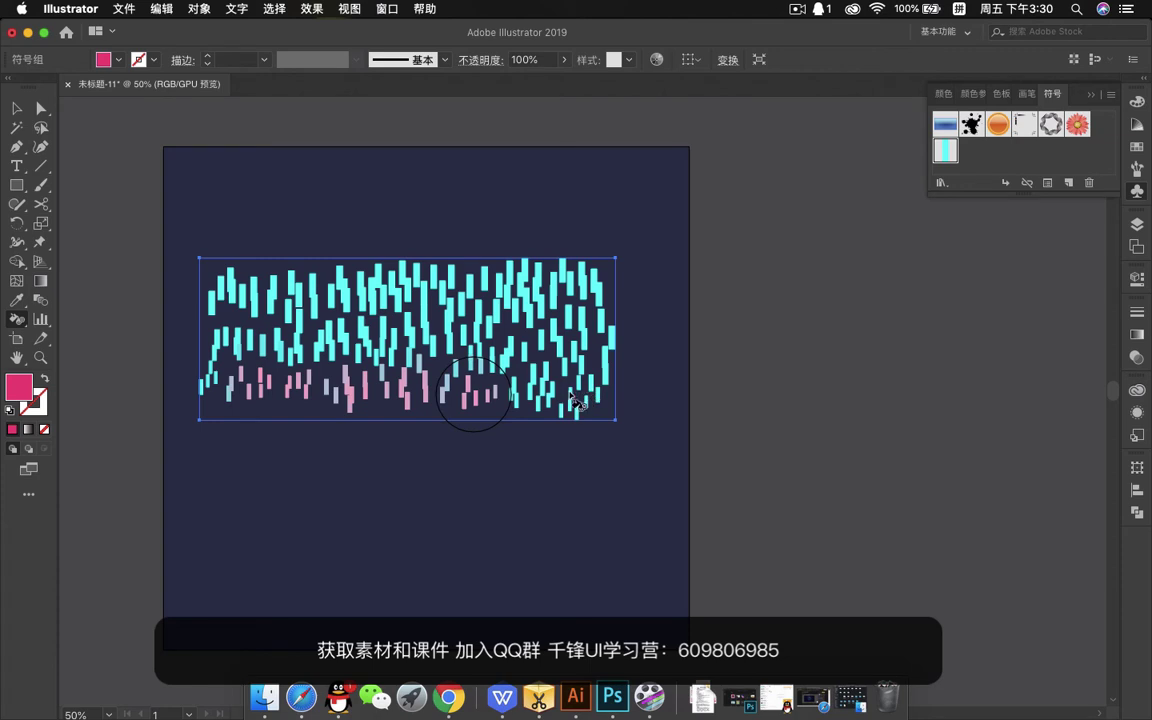
pyautogui.moveTo(575, 401)
pyautogui.mouseDown()
pyautogui.moveTo(506, 376)
pyautogui.moveTo(607, 380)
pyautogui.moveTo(591, 404)
pyautogui.moveTo(288, 348)
pyautogui.moveTo(206, 381)
pyautogui.moveTo(305, 377)
pyautogui.moveTo(348, 360)
pyautogui.moveTo(423, 370)
pyautogui.moveTo(444, 366)
pyautogui.moveTo(440, 356)
pyautogui.moveTo(545, 352)
pyautogui.mouseUp()
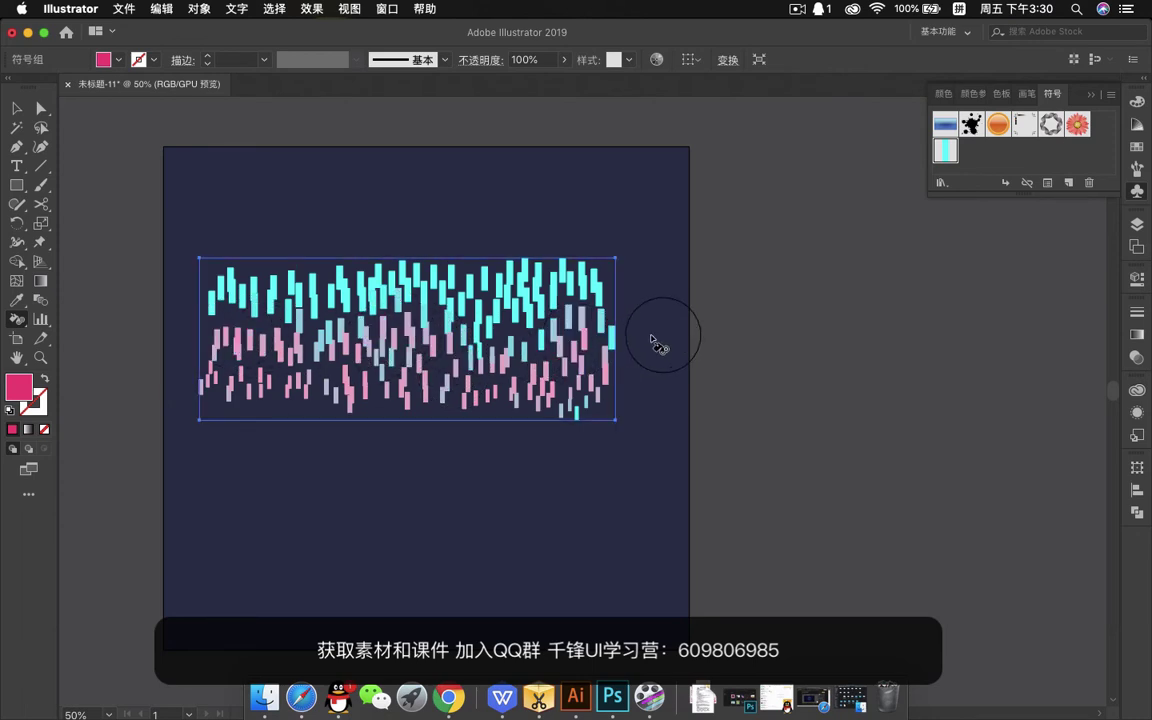
# Step: Fade scattered bars across the upper, middle and lower rows of the symbol set with the Symbol Screener
pyautogui.click(525, 336)
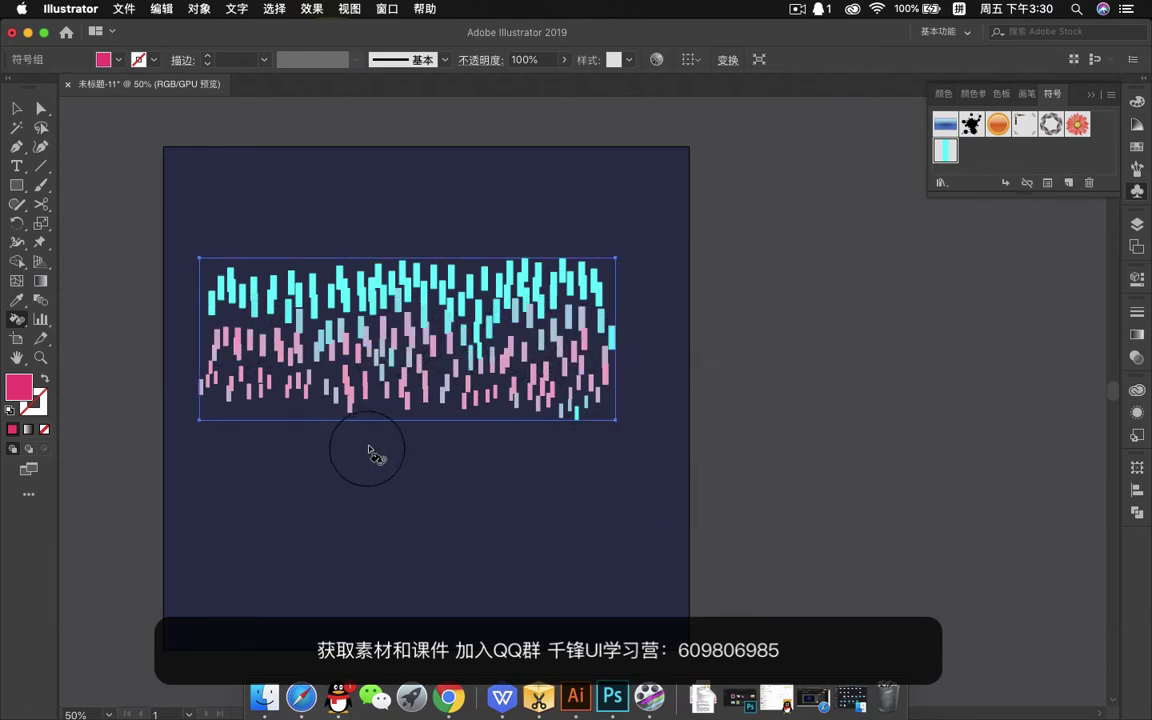
pyautogui.click(18, 320)
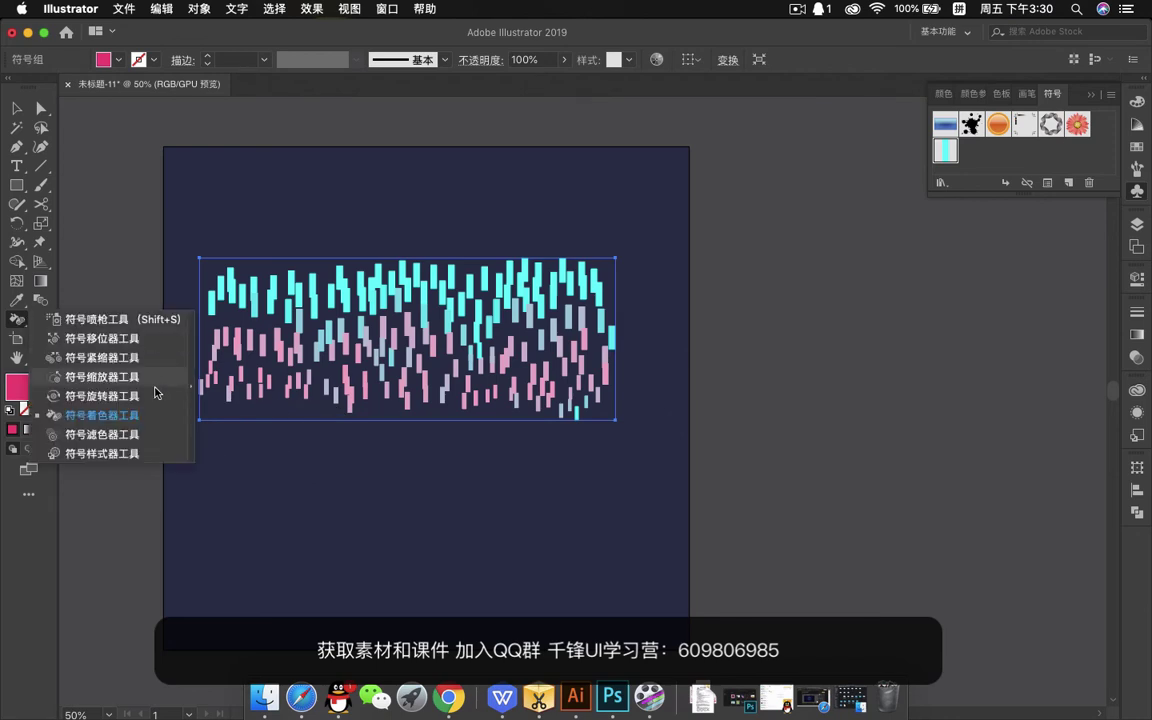
pyautogui.click(140, 434)
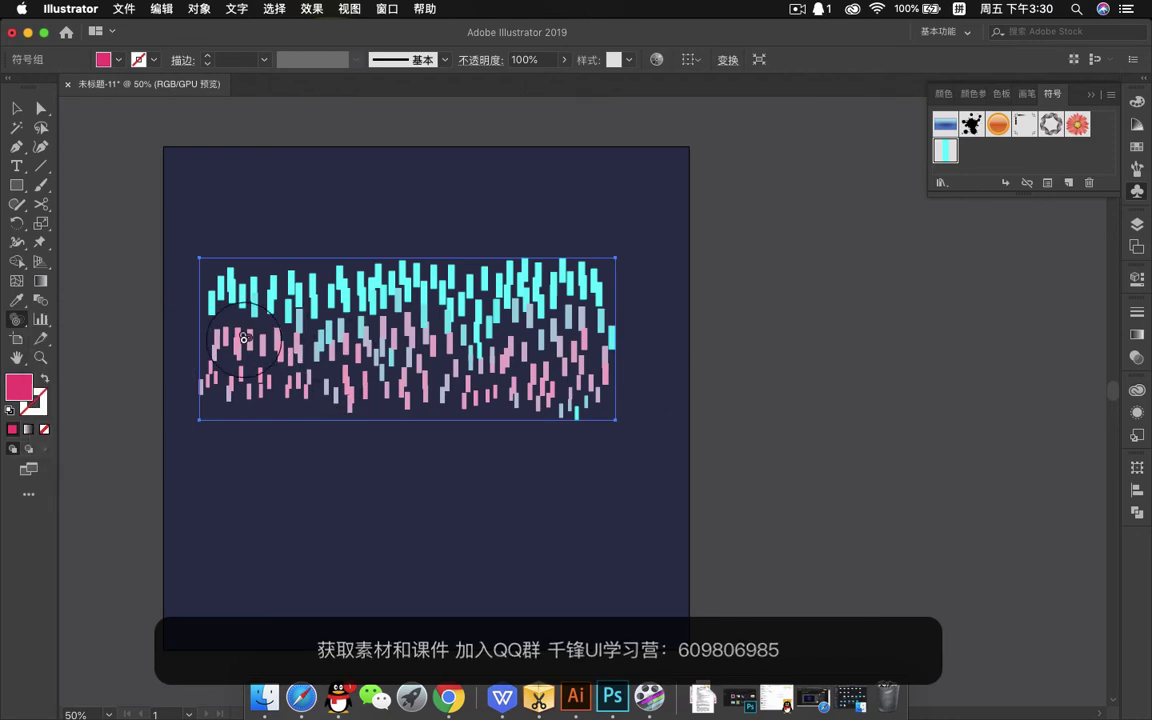
pyautogui.moveTo(265, 327); pyautogui.dragTo(467, 330)
pyautogui.click(575, 323)
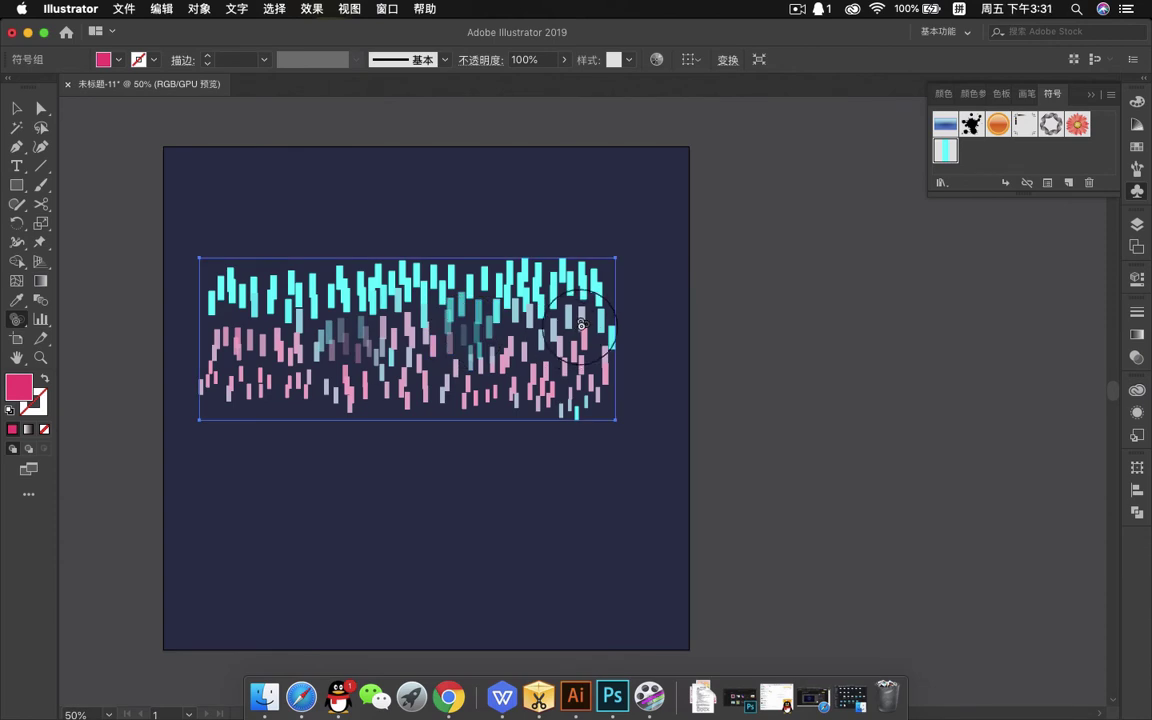
pyautogui.click(478, 337)
pyautogui.click(225, 311)
pyautogui.moveTo(222, 364)
pyautogui.mouseDown()
pyautogui.moveTo(231, 378)
pyautogui.moveTo(537, 408)
pyautogui.moveTo(530, 398)
pyautogui.mouseUp()
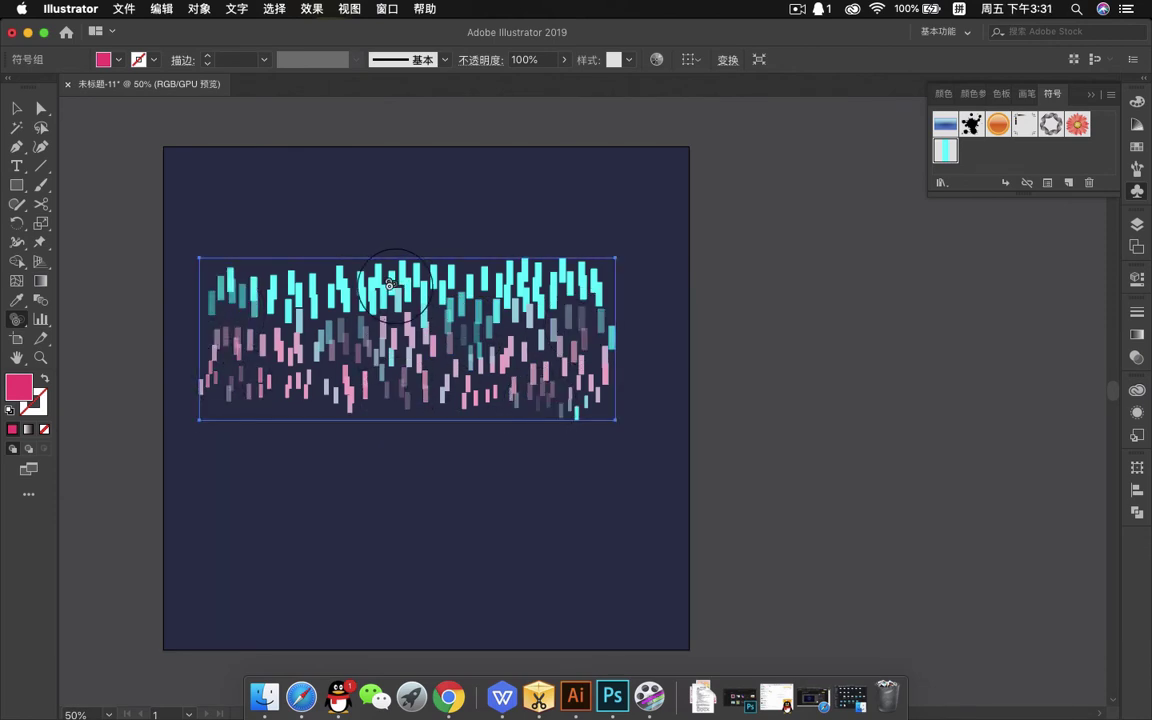
pyautogui.click(391, 278)
pyautogui.click(556, 283)
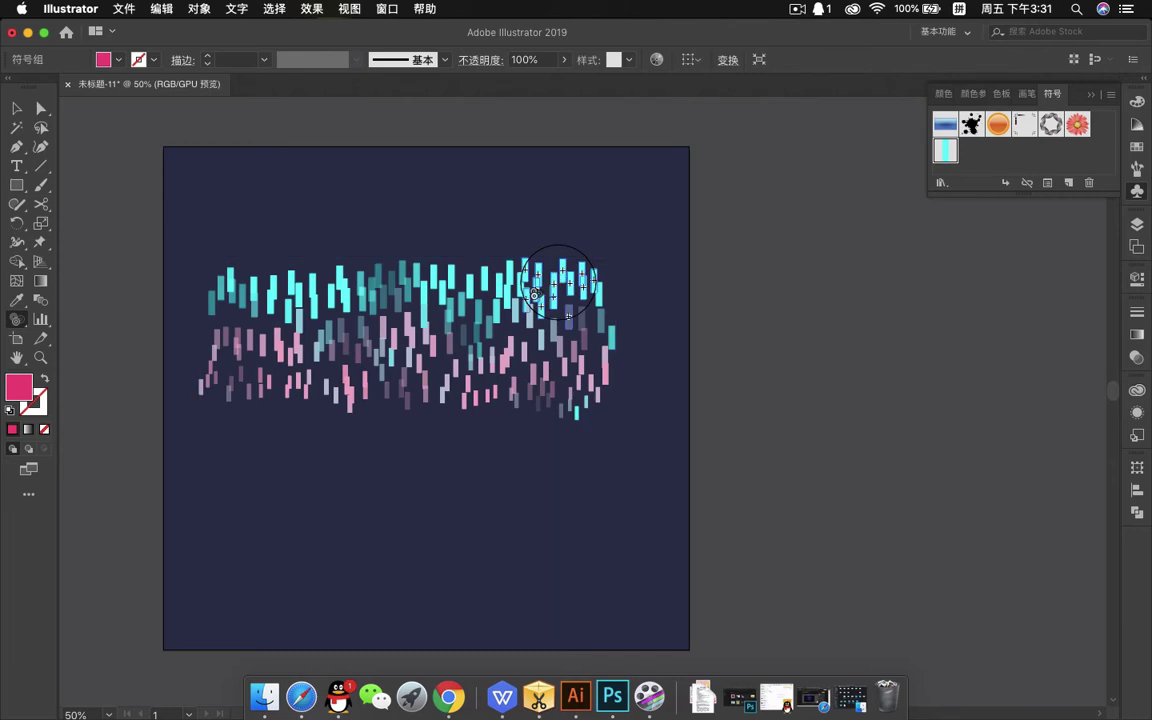
pyautogui.click(280, 281)
# Step: Save the bar symbol set as a new dynamic movie clip symbol, expanding it, and delete the artwork from the artboard
pyautogui.press('v')
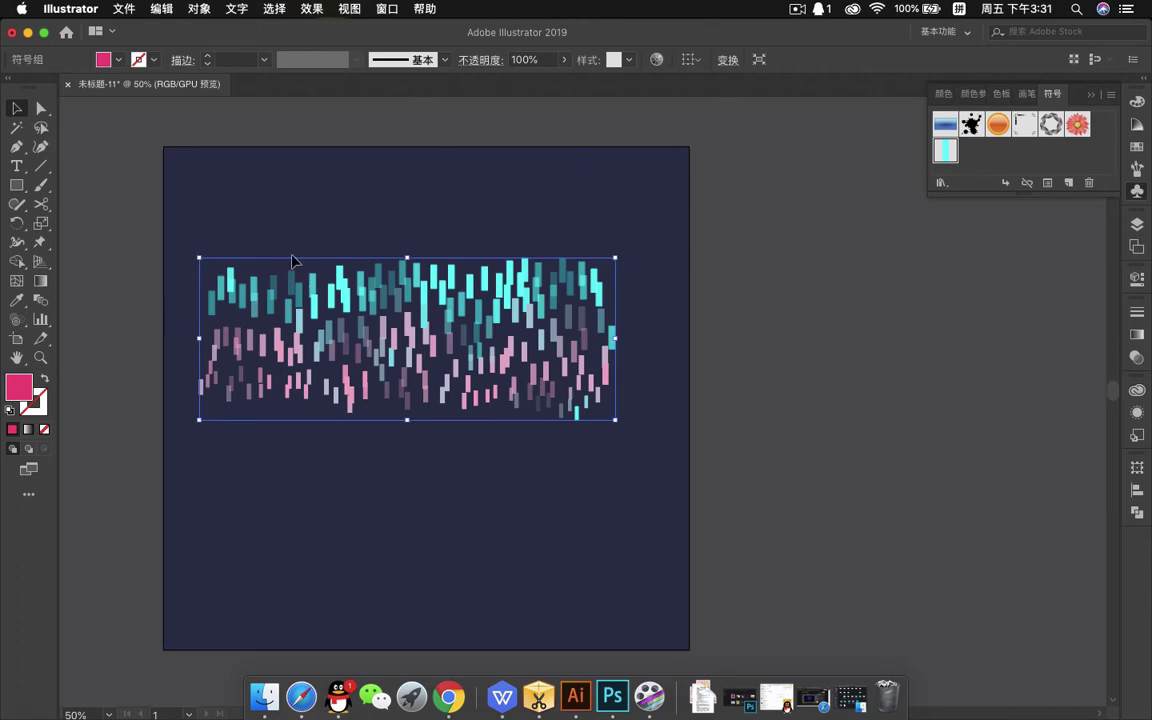
pyautogui.click(1068, 183)
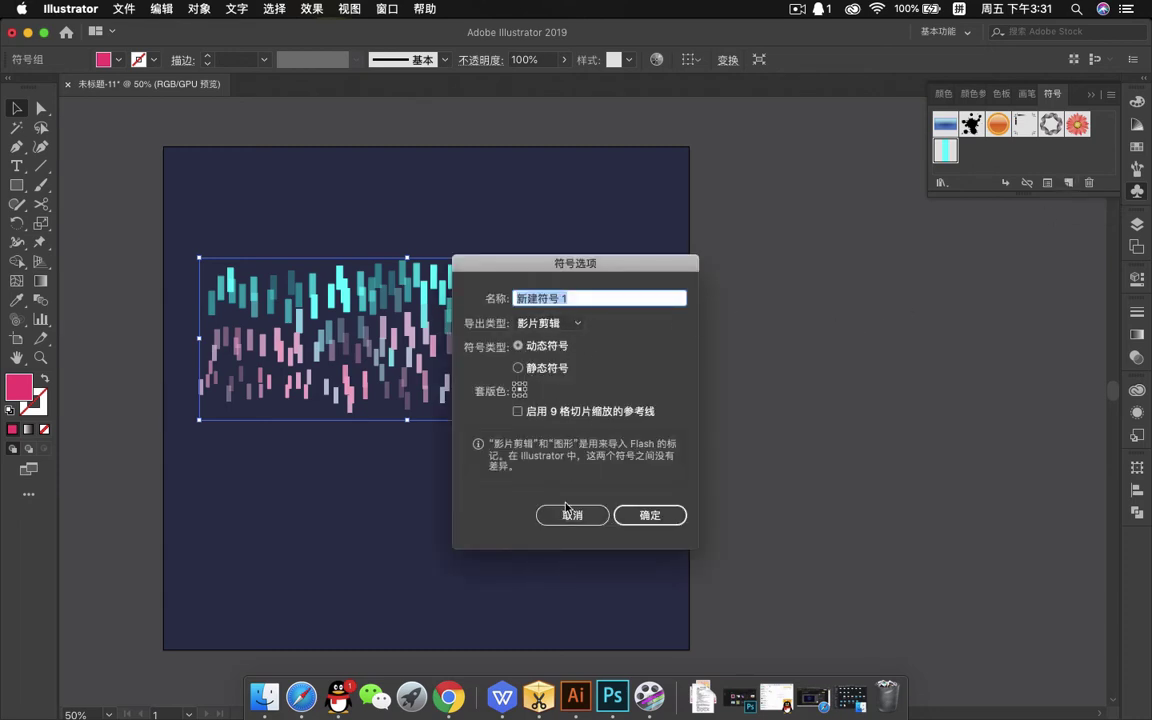
pyautogui.click(650, 515)
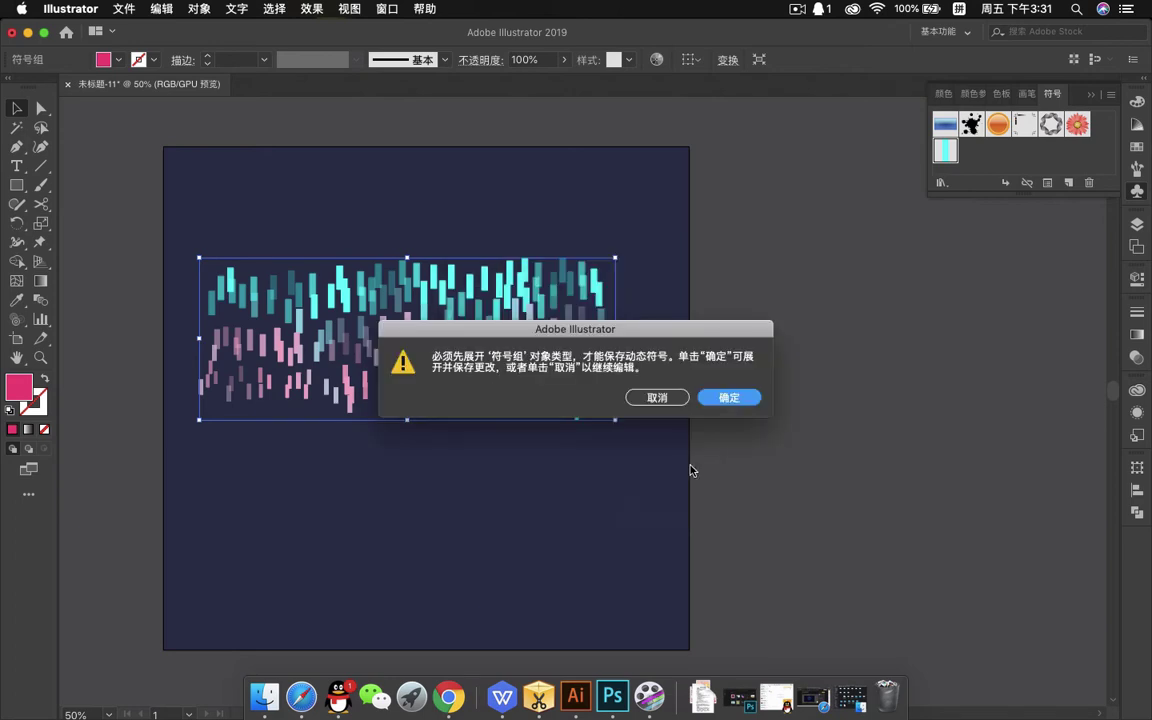
pyautogui.click(728, 396)
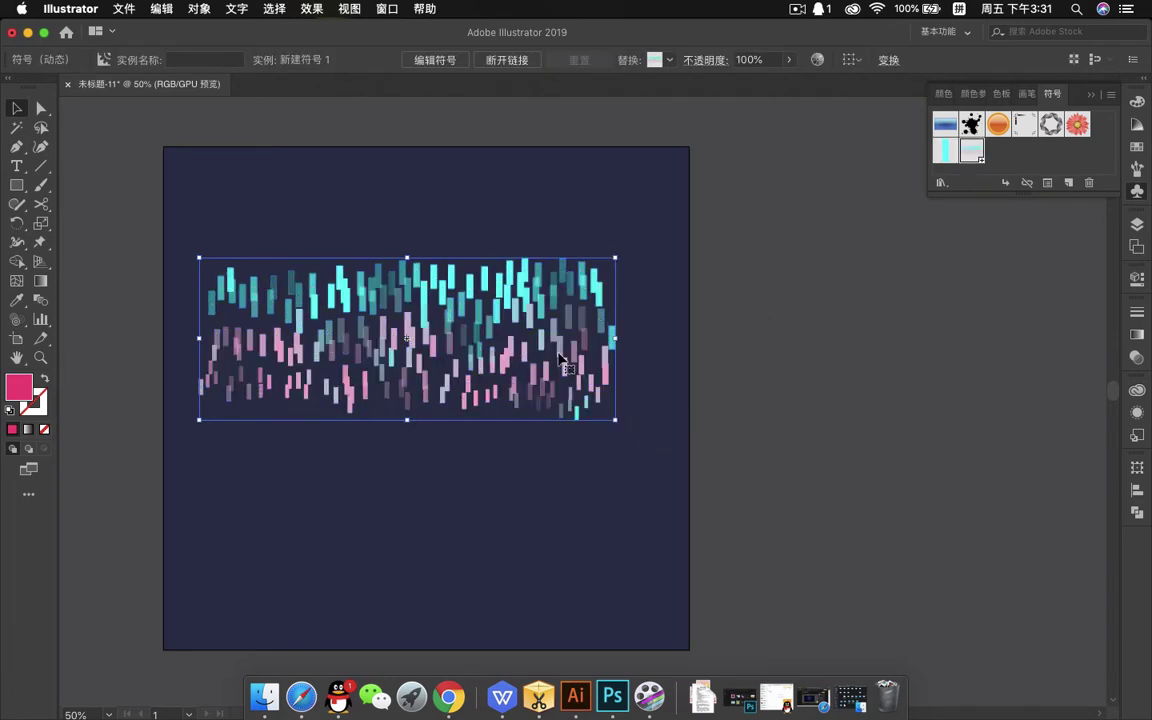
pyautogui.press('Delete')
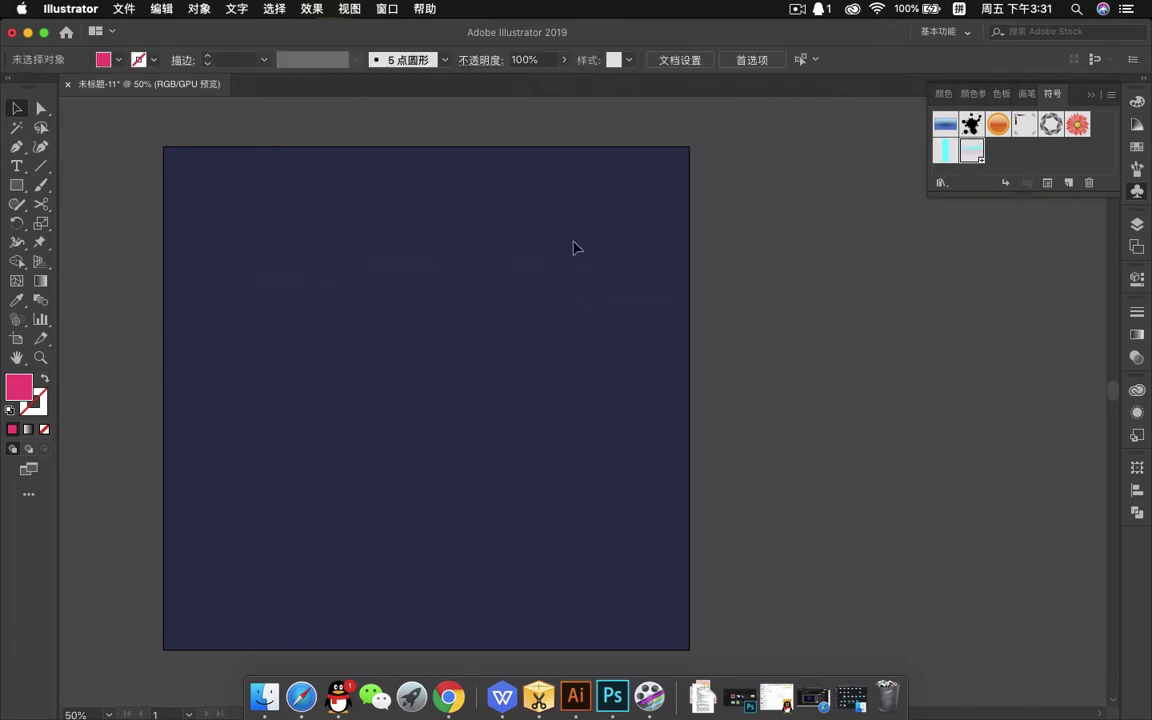
# Step: Draw a pink circle in the middle of the artboard and delete its left anchor point to leave a half circle
pyautogui.click(17, 186)
pyautogui.moveTo(17, 186); pyautogui.dragTo(70, 224)
pyautogui.moveTo(325, 252); pyautogui.dragTo(533, 497)
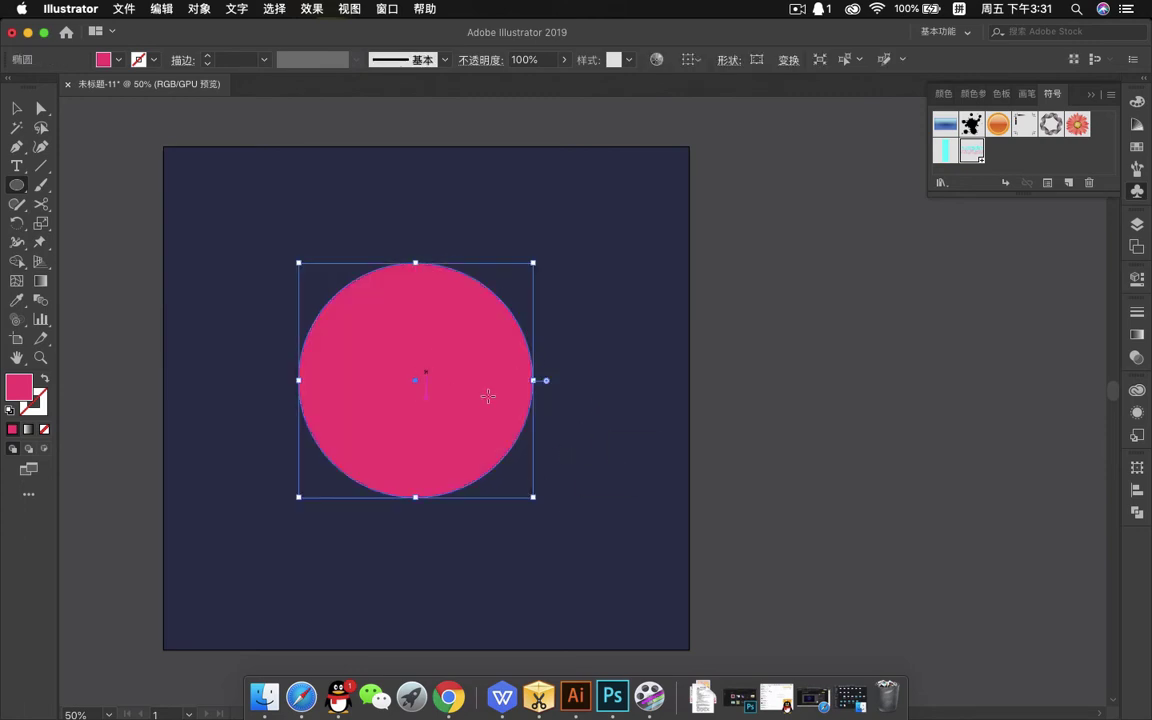
pyautogui.click(42, 109)
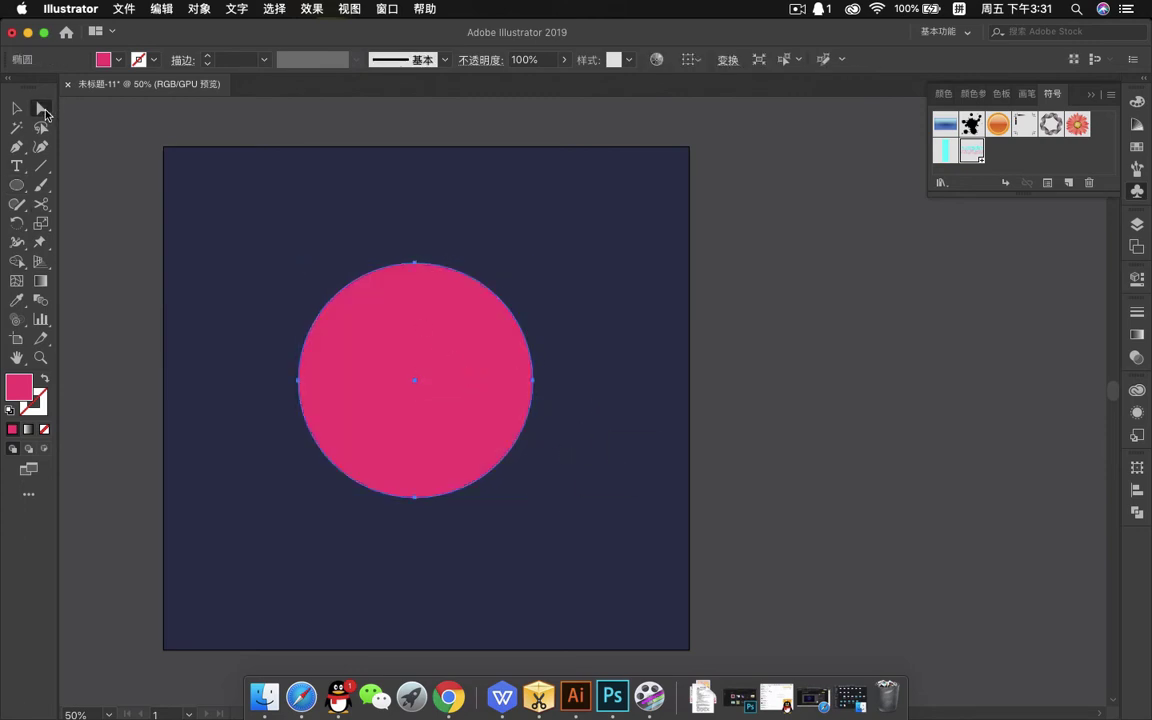
pyautogui.click(301, 380)
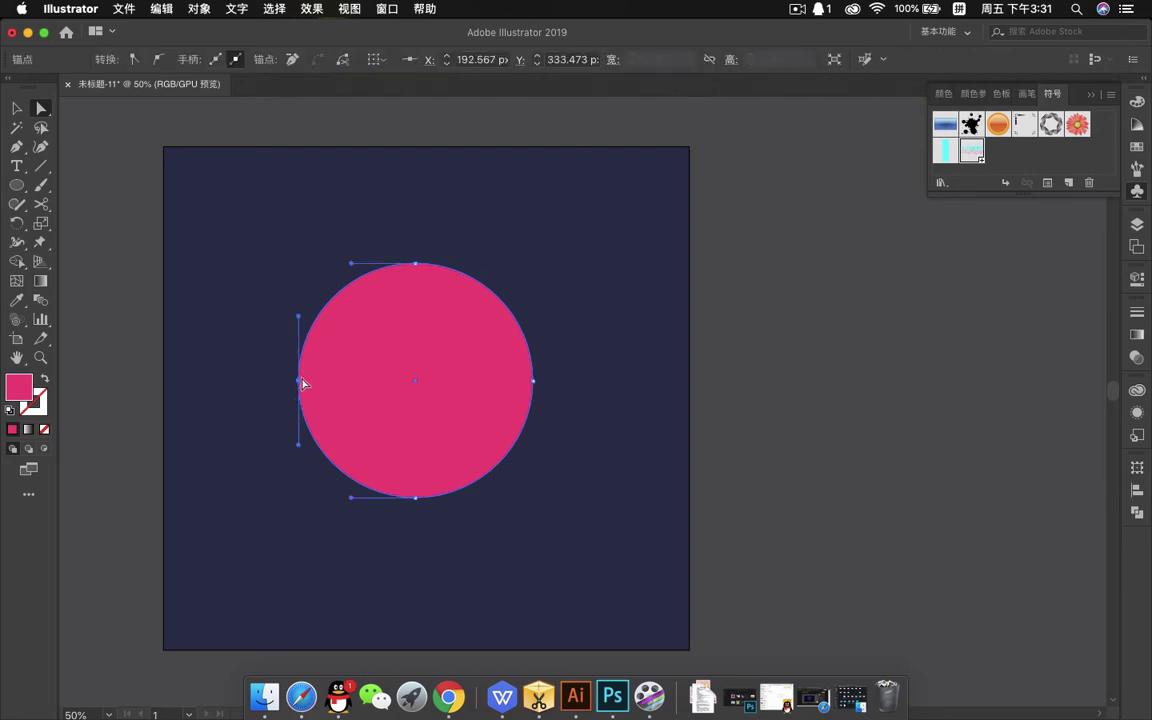
pyautogui.press('BackSpace')
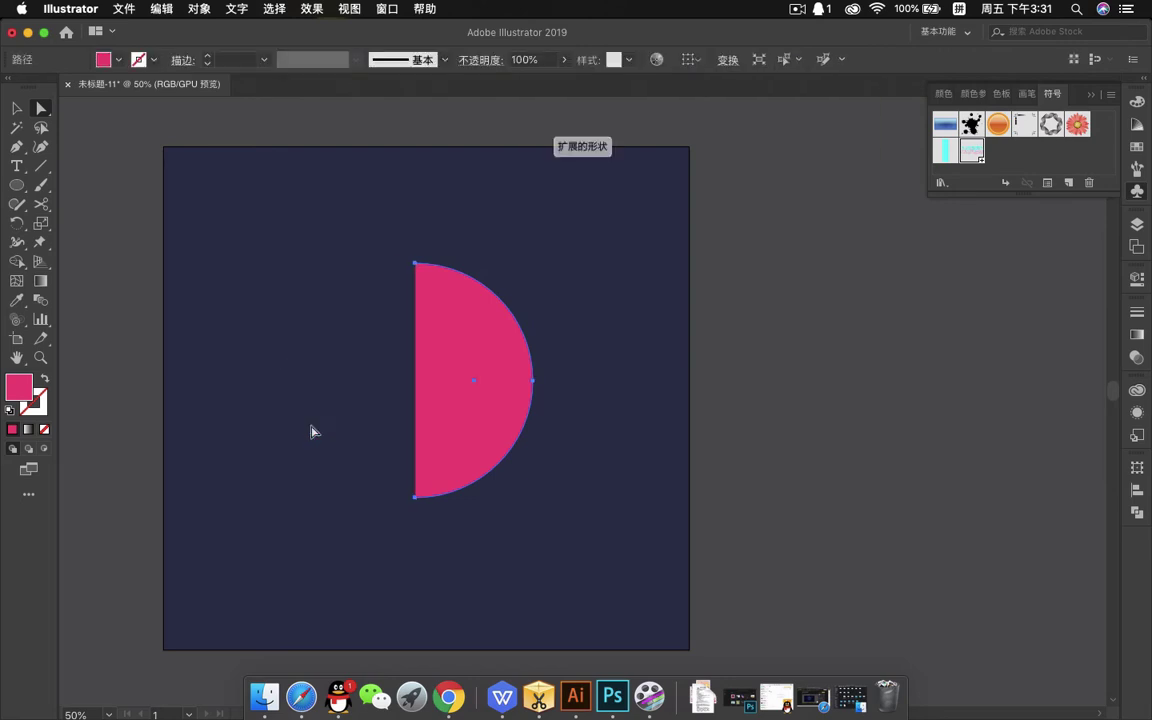
# Step: Set up a previewed 3D Revolve on the half circle with all three rotation angles at 0°, moving the light slightly to the right
pyautogui.click(17, 107)
pyautogui.click(311, 8)
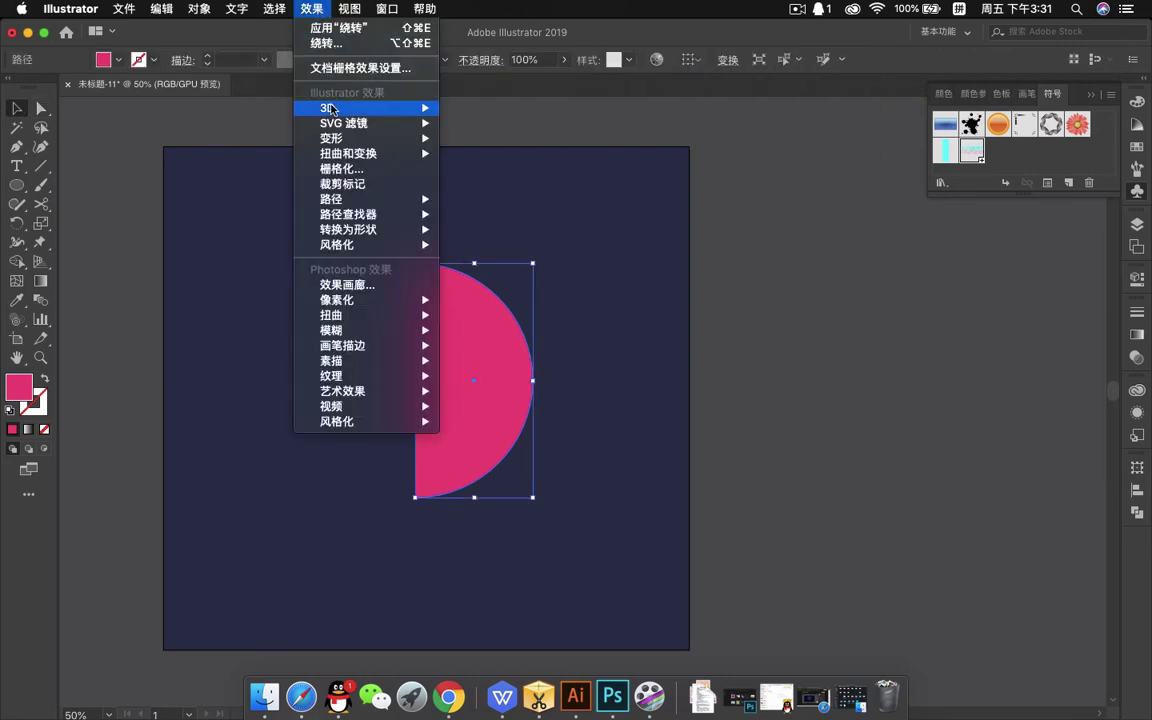
pyautogui.moveTo(331, 108)
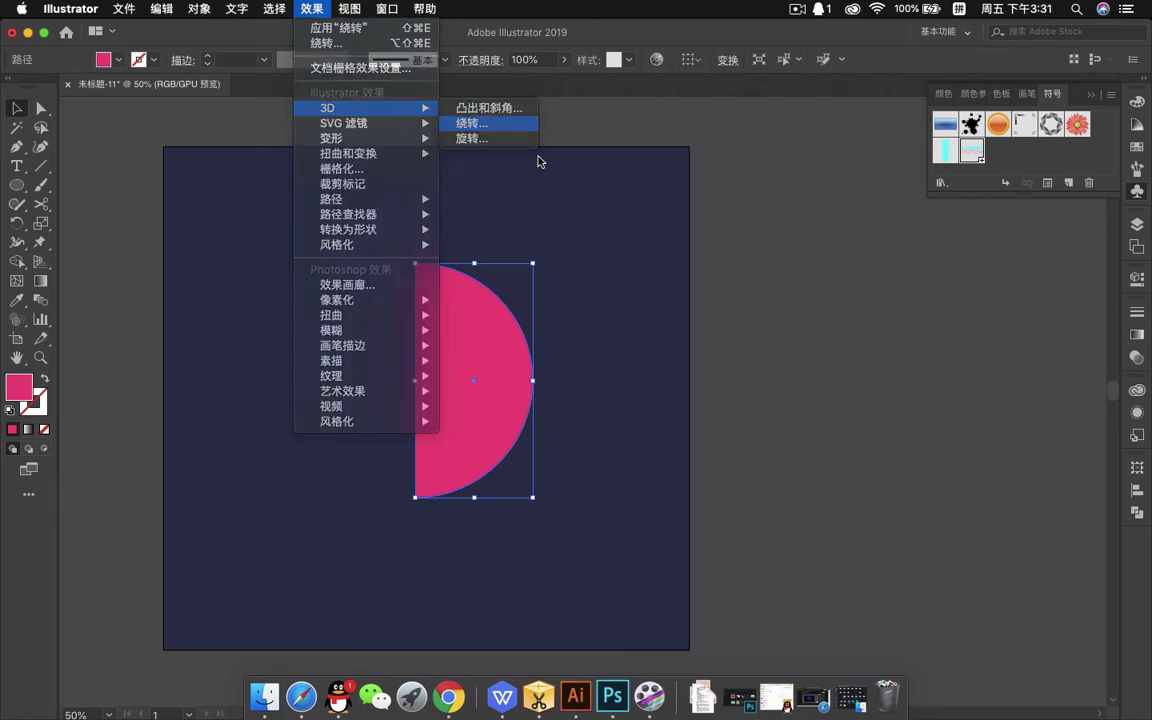
pyautogui.click(471, 123)
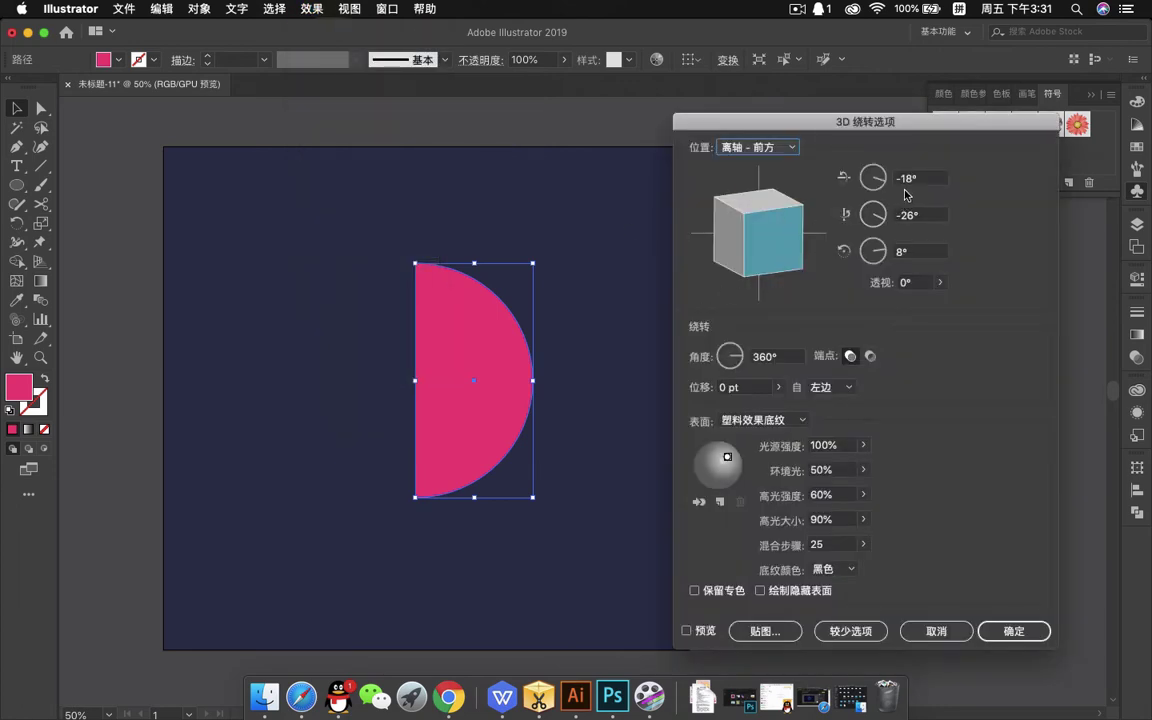
pyautogui.click(881, 182)
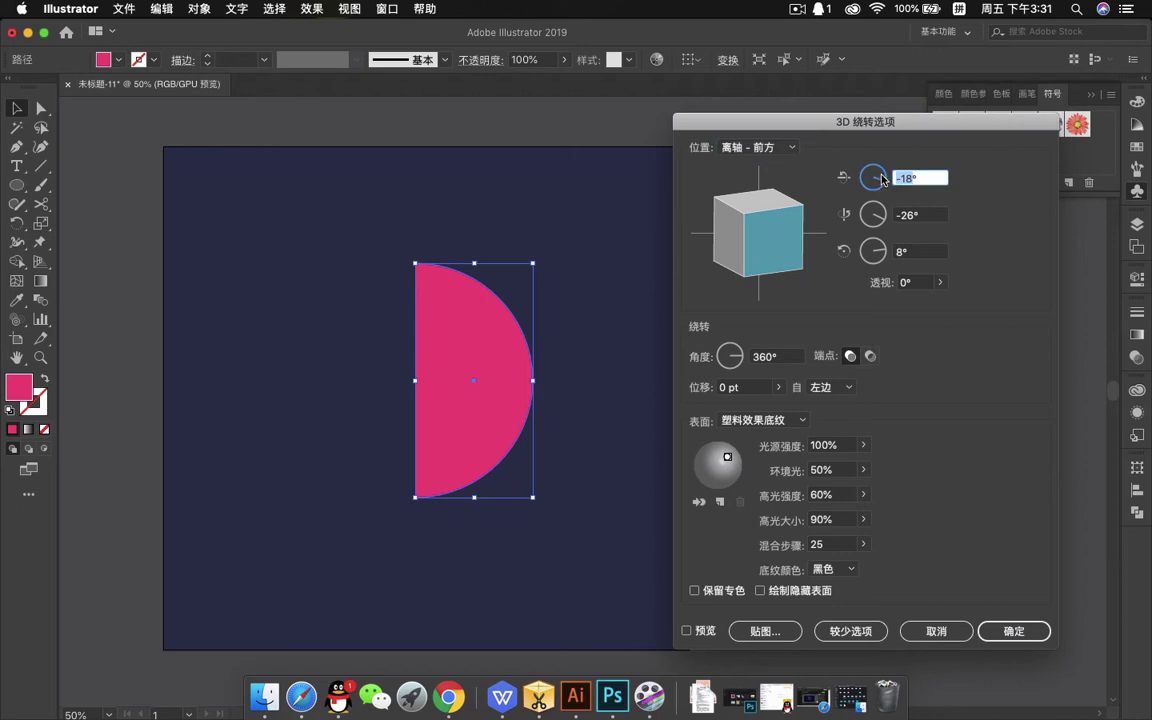
pyautogui.write('0')
pyautogui.click(889, 220)
pyautogui.write('0')
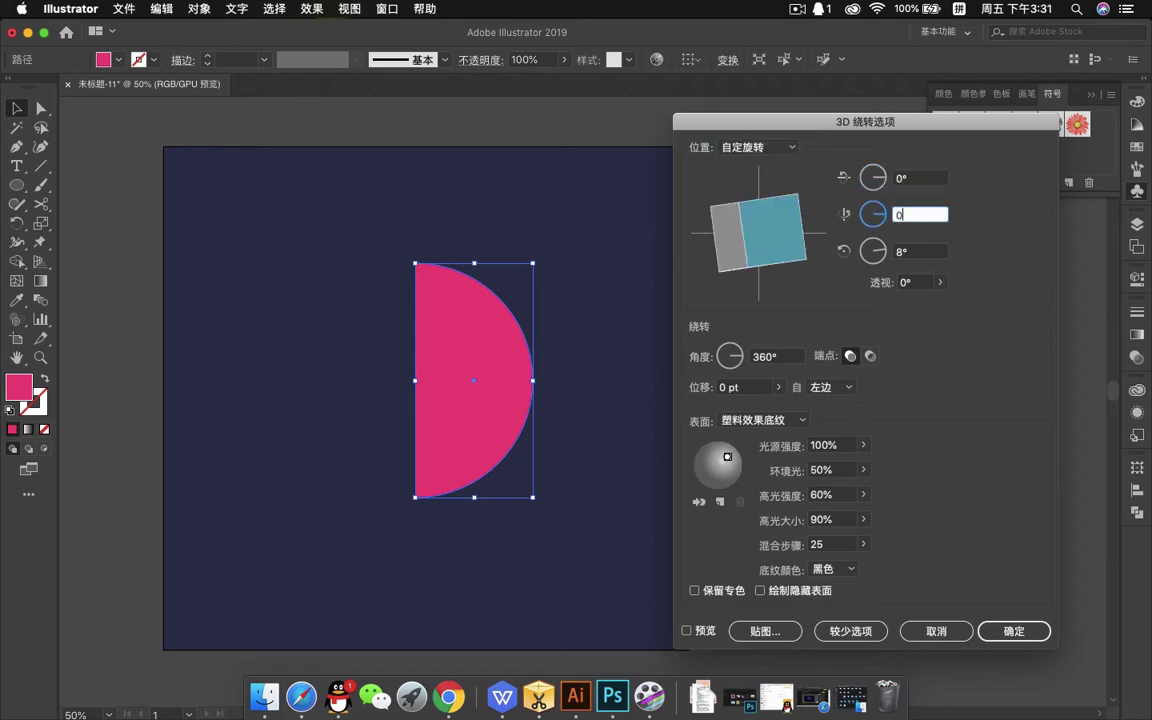
pyautogui.click(868, 253)
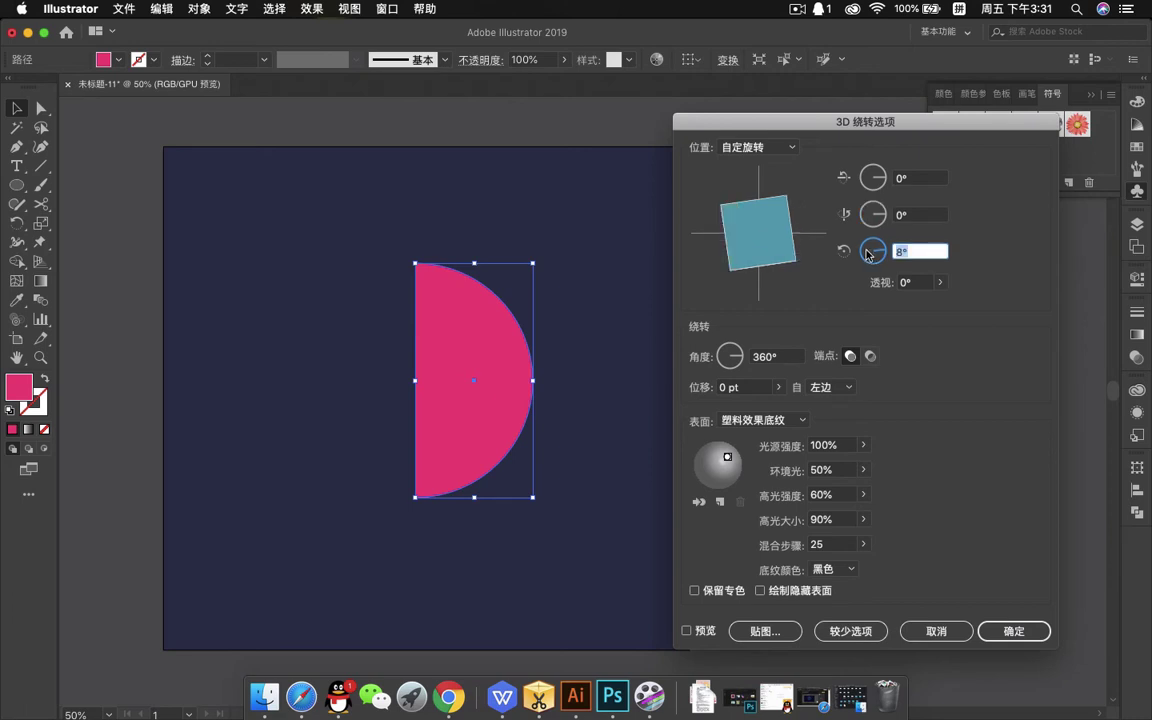
pyautogui.write('0')
pyautogui.click(686, 631)
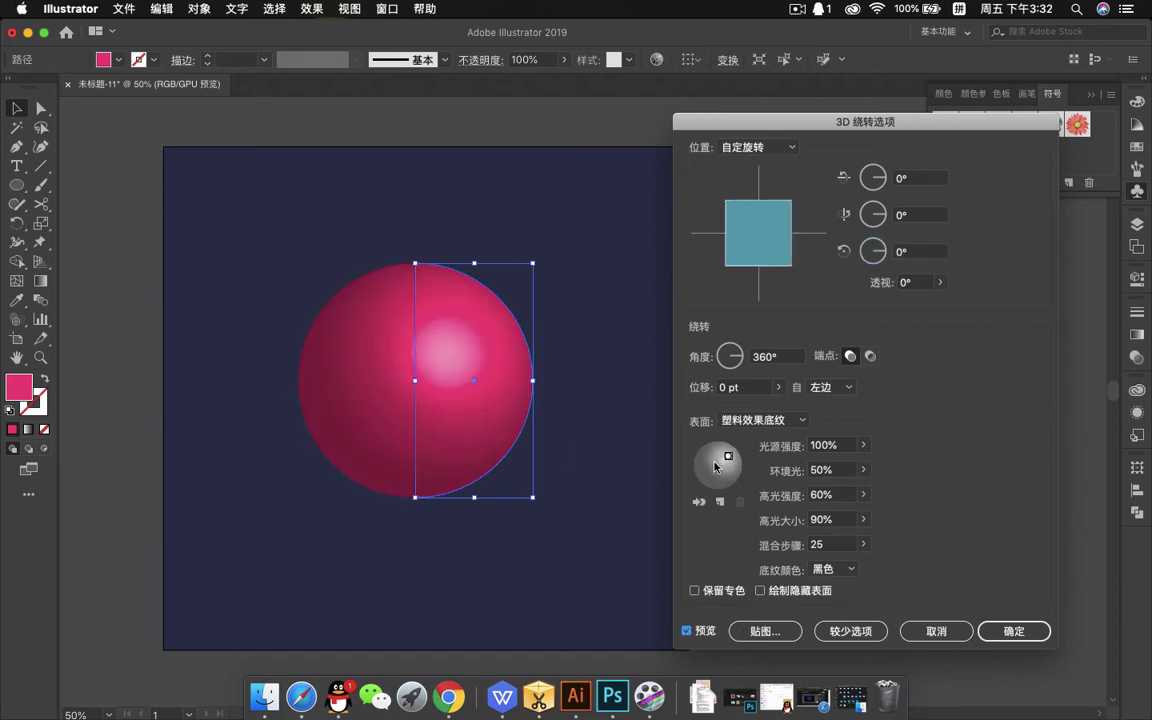
pyautogui.moveTo(728, 457); pyautogui.dragTo(732, 456)
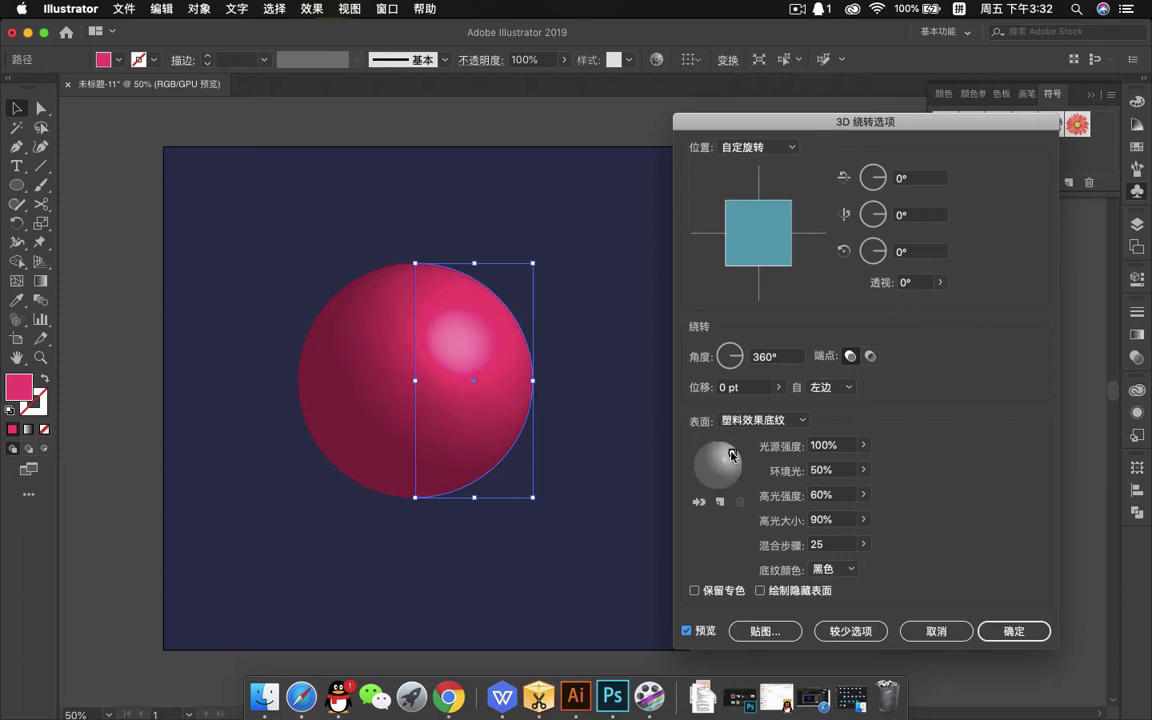
# Step: Map the symbol 新建符号 1 onto the sphere and stretch it across the full width of the surface's upper half
pyautogui.click(764, 631)
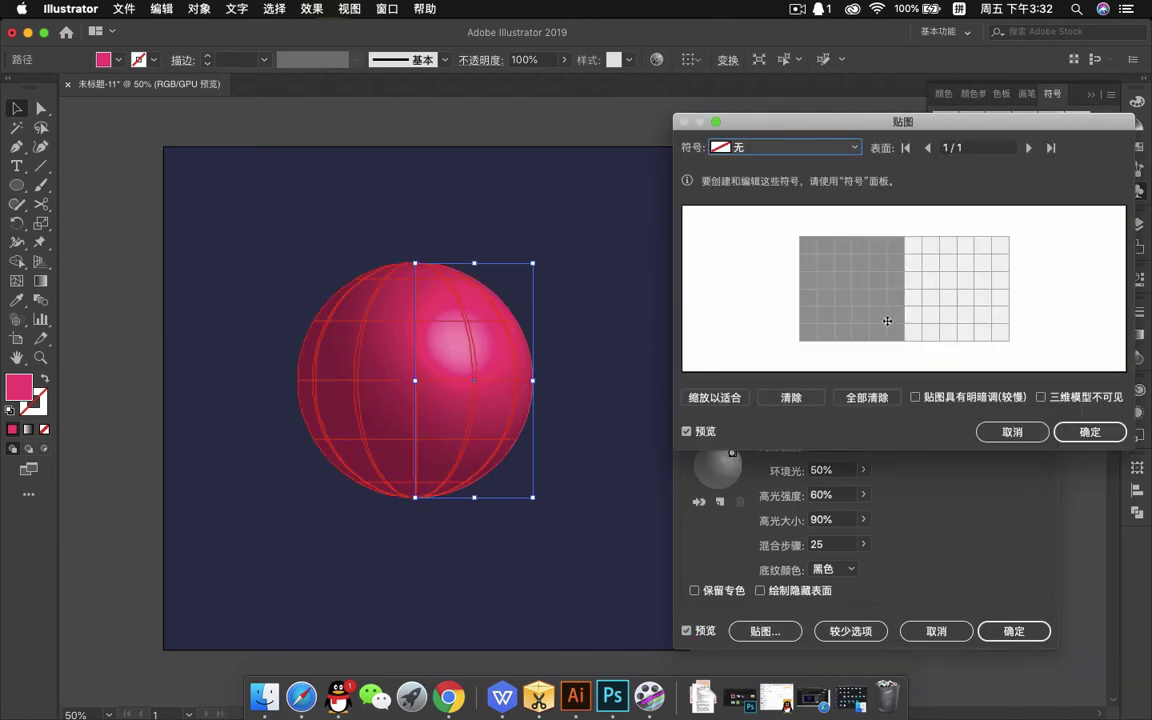
pyautogui.click(806, 149)
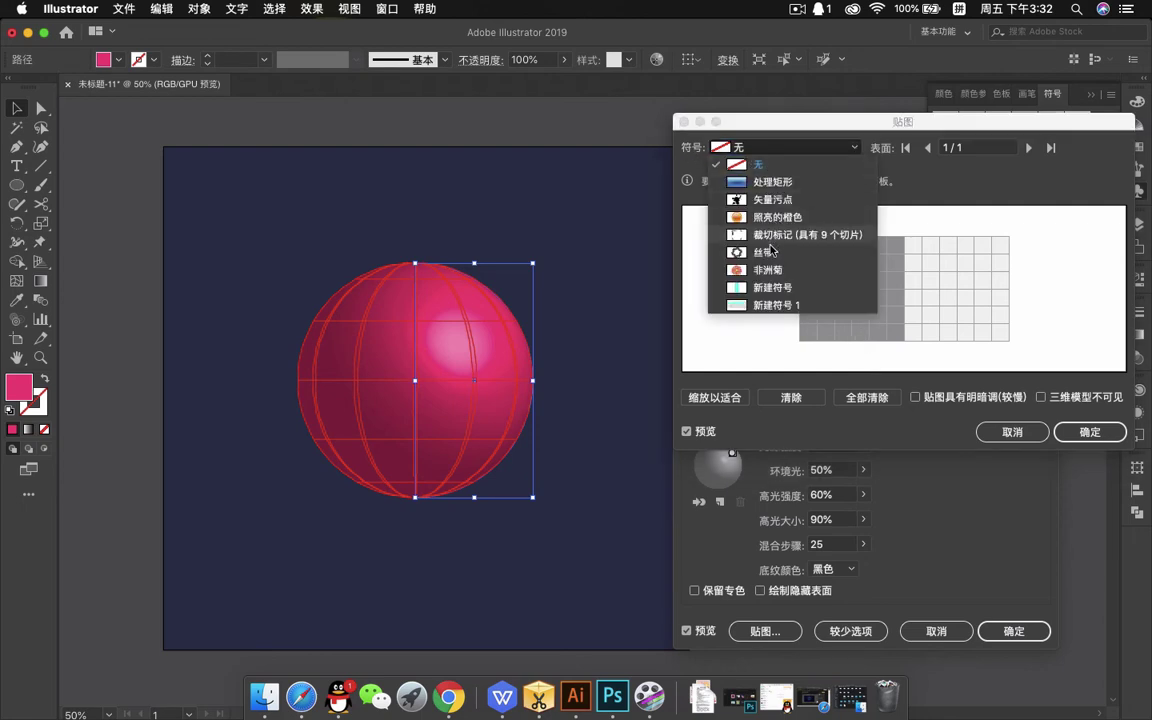
pyautogui.click(780, 305)
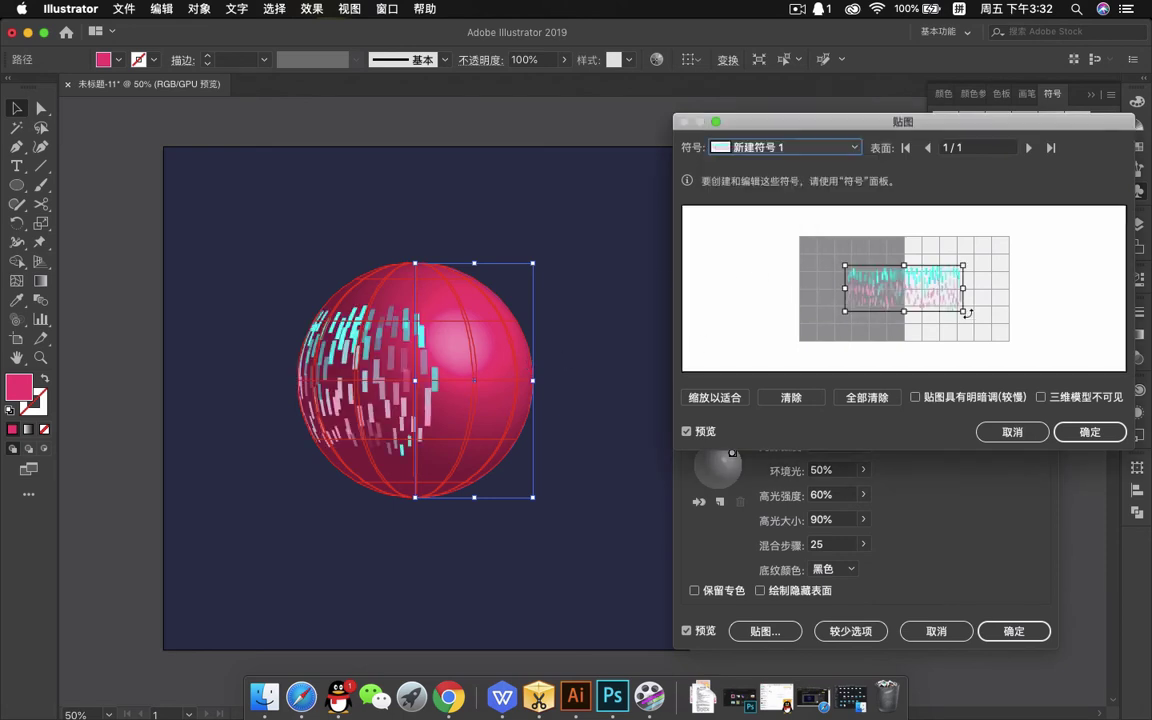
pyautogui.moveTo(874, 280); pyautogui.dragTo(830, 251)
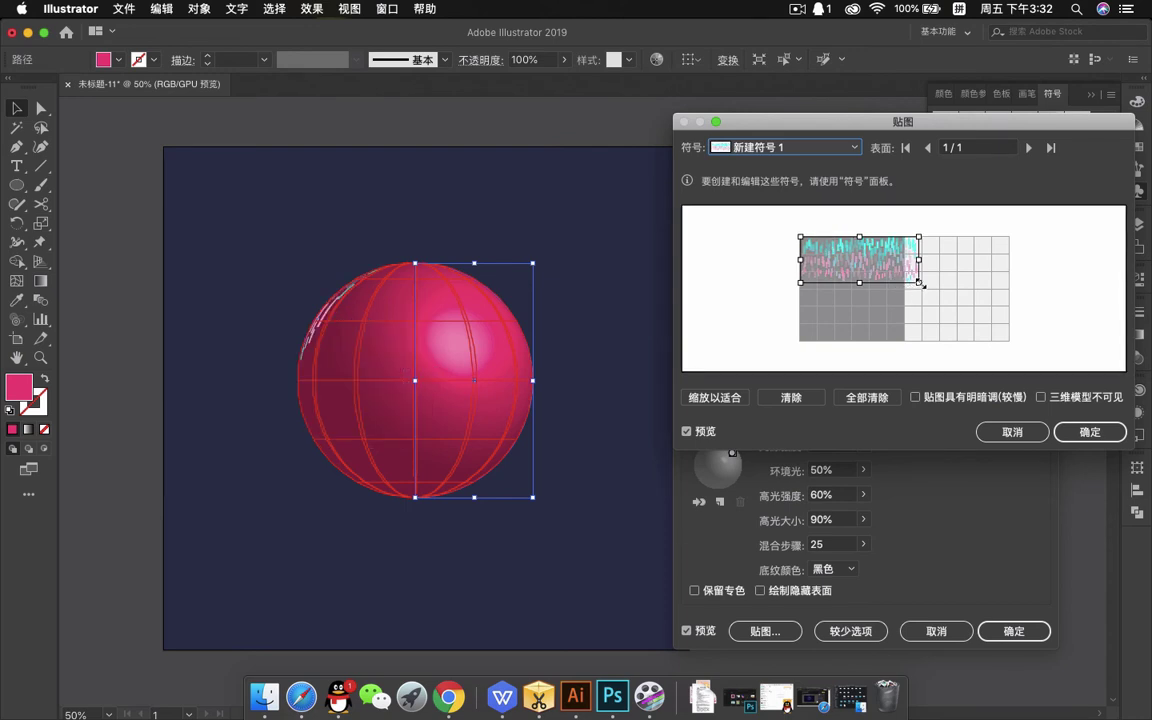
pyautogui.moveTo(921, 285); pyautogui.dragTo(1012, 321)
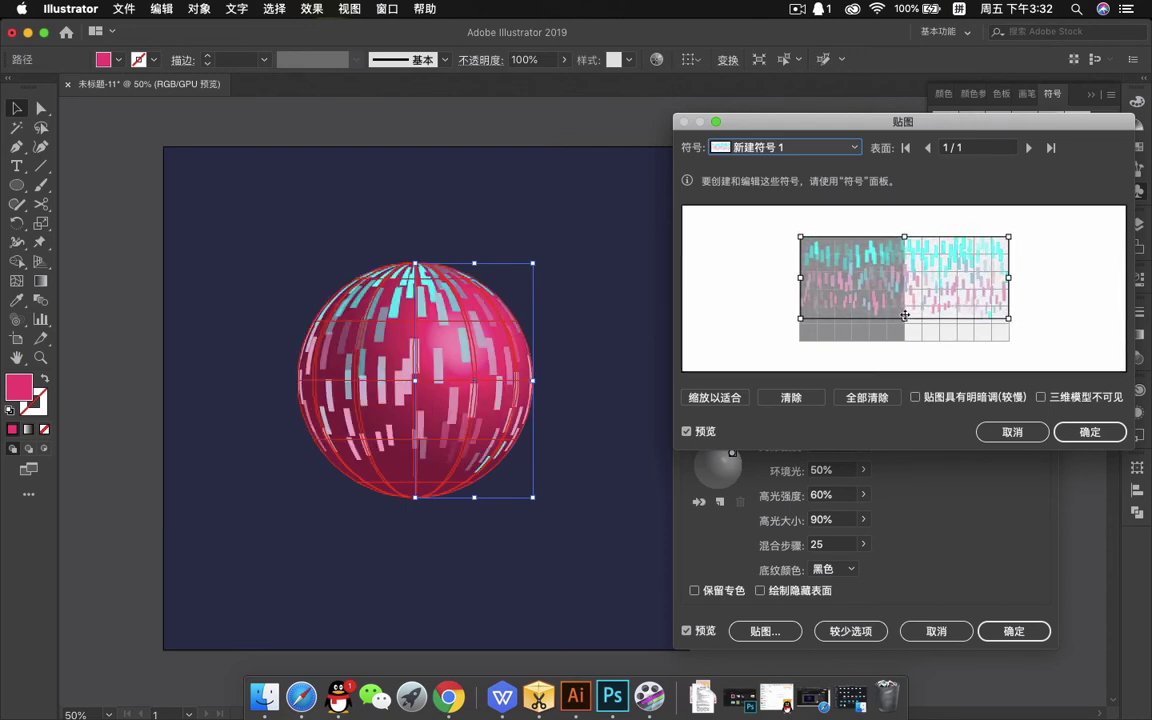
pyautogui.moveTo(903, 318); pyautogui.dragTo(906, 294)
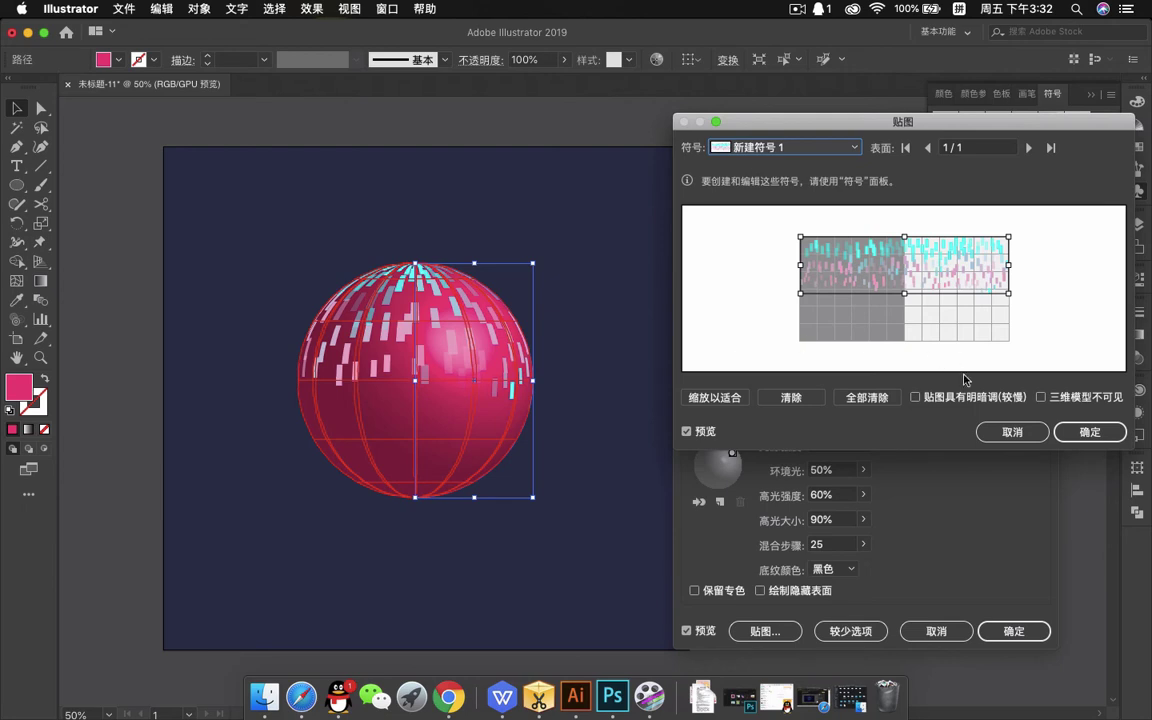
# Step: Make the 3D geometry invisible, scale the mapped symbol to fit, compress it to the surface's upper half and apply the effect
pyautogui.click(1041, 397)
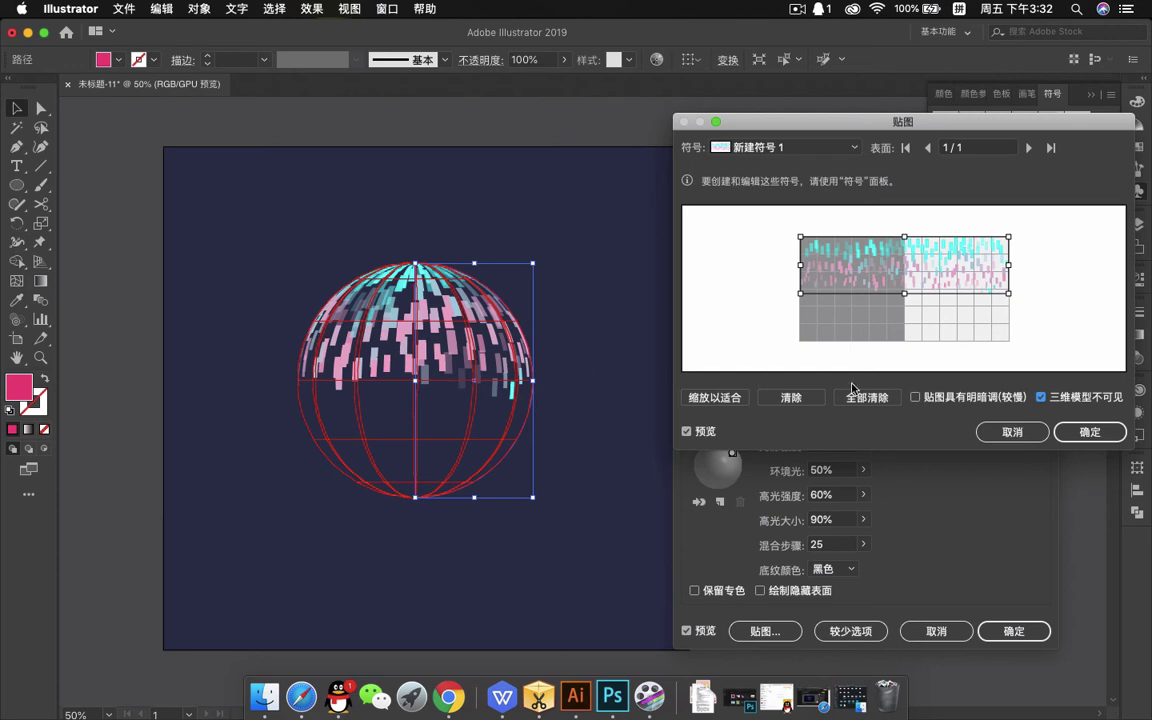
pyautogui.click(714, 398)
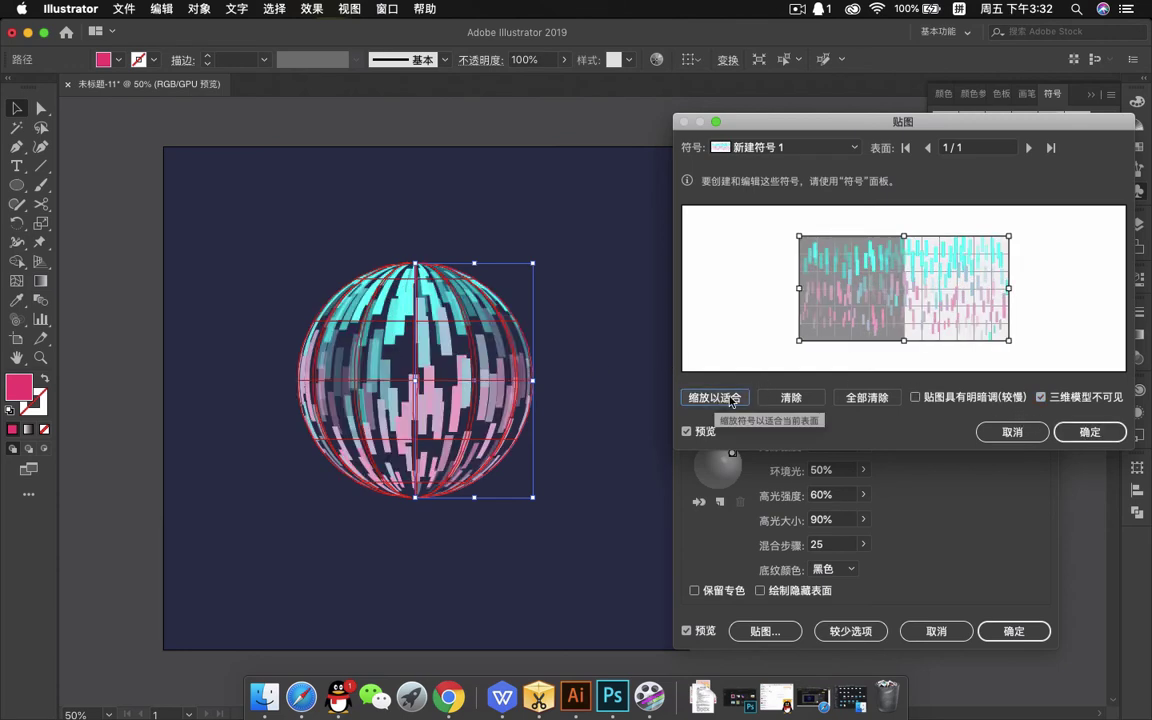
pyautogui.moveTo(904, 342); pyautogui.dragTo(903, 294)
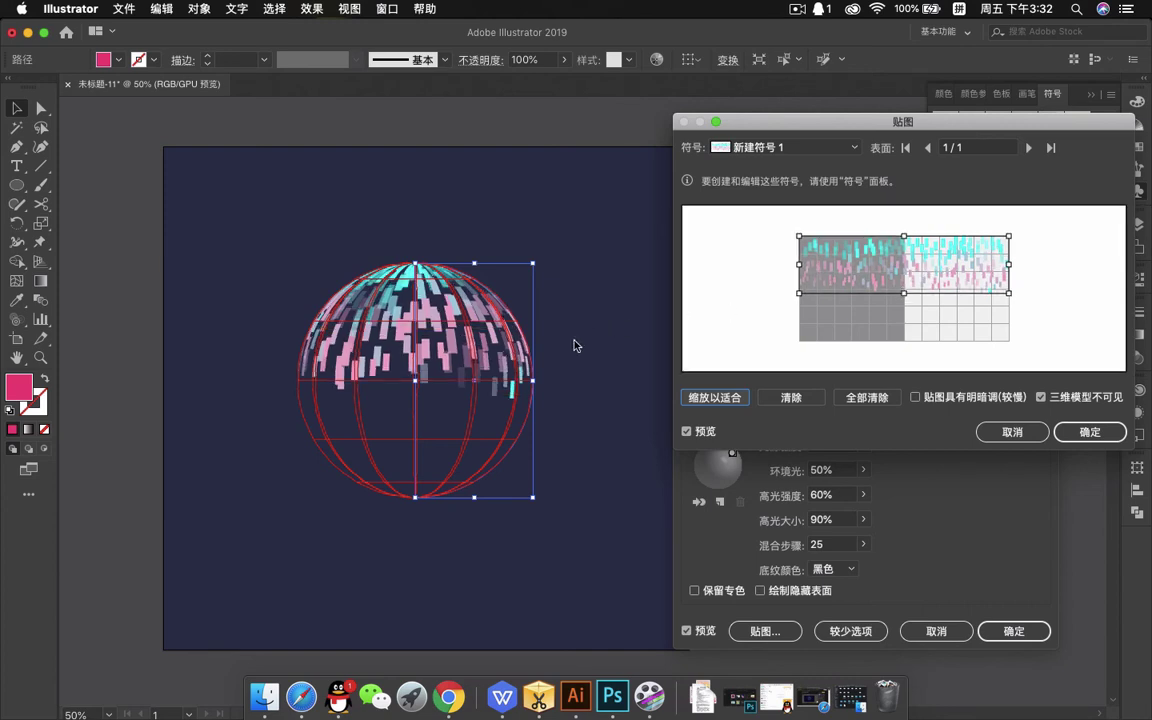
pyautogui.click(1092, 432)
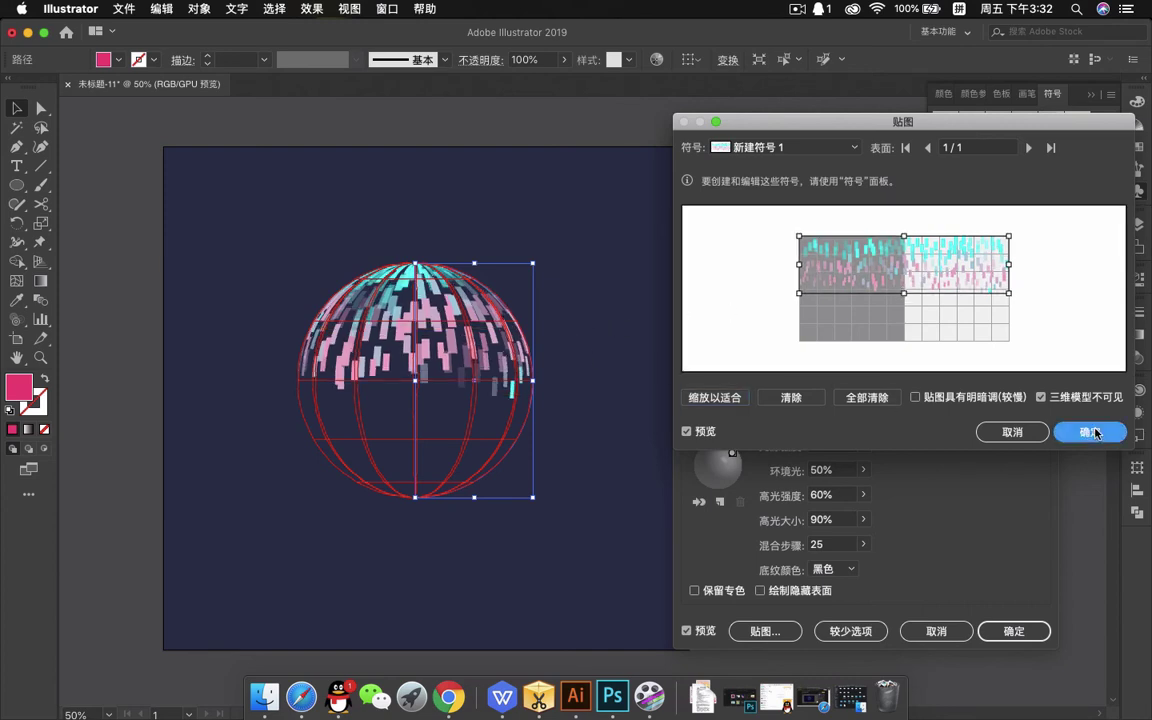
pyautogui.click(1030, 630)
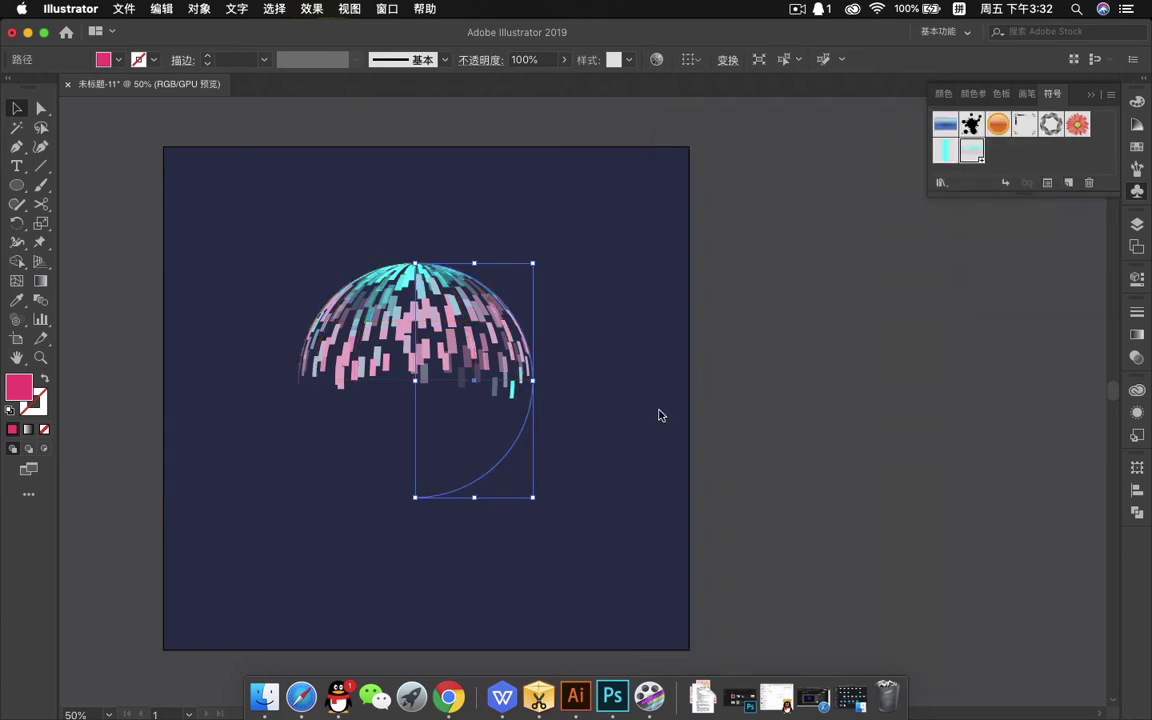
pyautogui.click(610, 335)
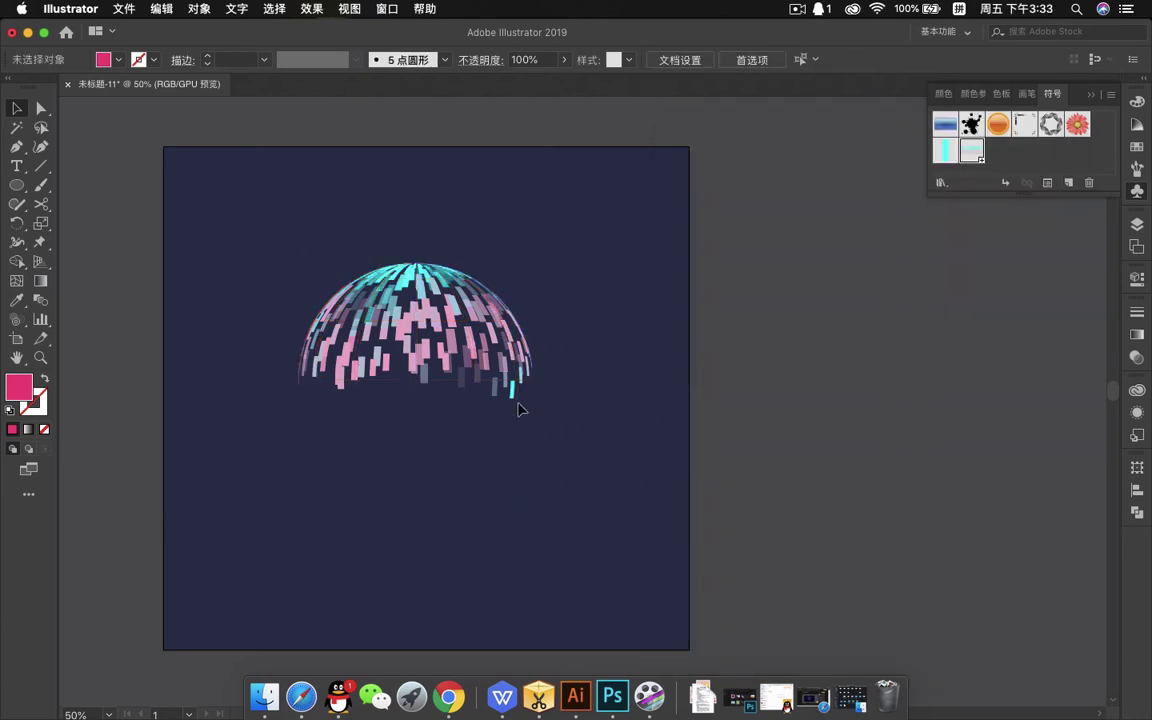
# Step: Expand the appearance of the revolved dome so the mapped bars become editable artwork
pyautogui.click(449, 346)
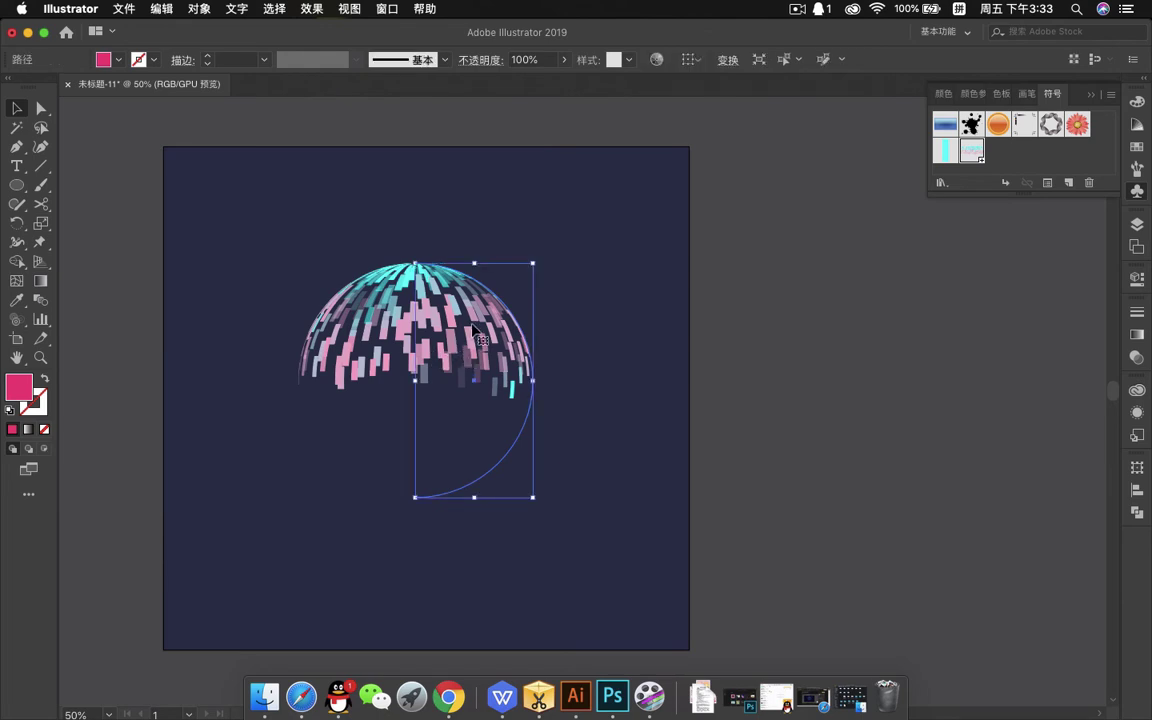
pyautogui.click(201, 12)
pyautogui.click(237, 183)
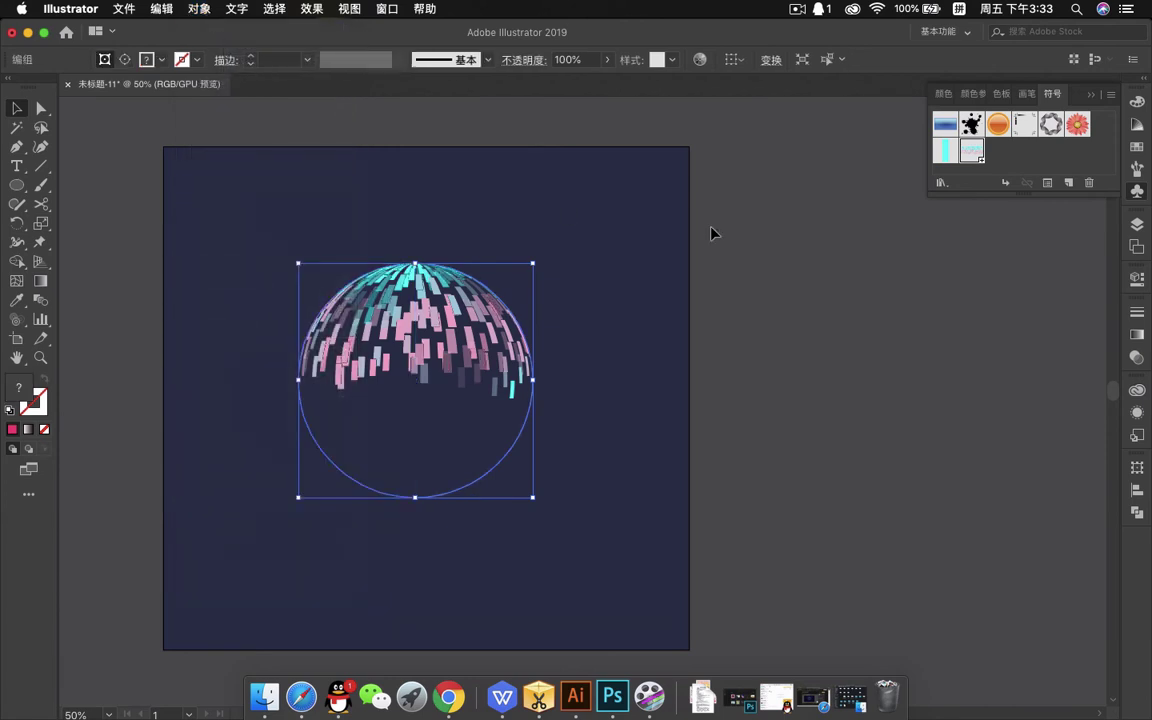
pyautogui.click(636, 321)
# Step: Reflect a copy of the expanded dome across the horizontal axis to complete the sphere
pyautogui.click(428, 325)
pyautogui.rightClick(457, 325)
pyautogui.moveTo(539, 486)
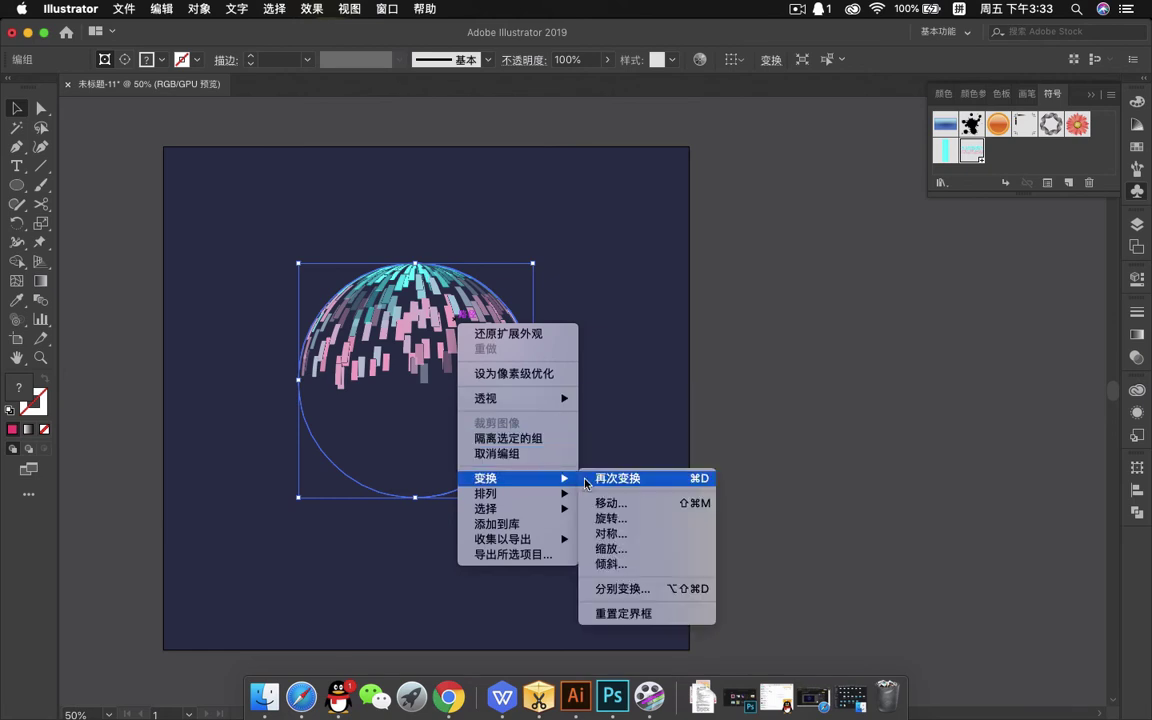
pyautogui.click(618, 534)
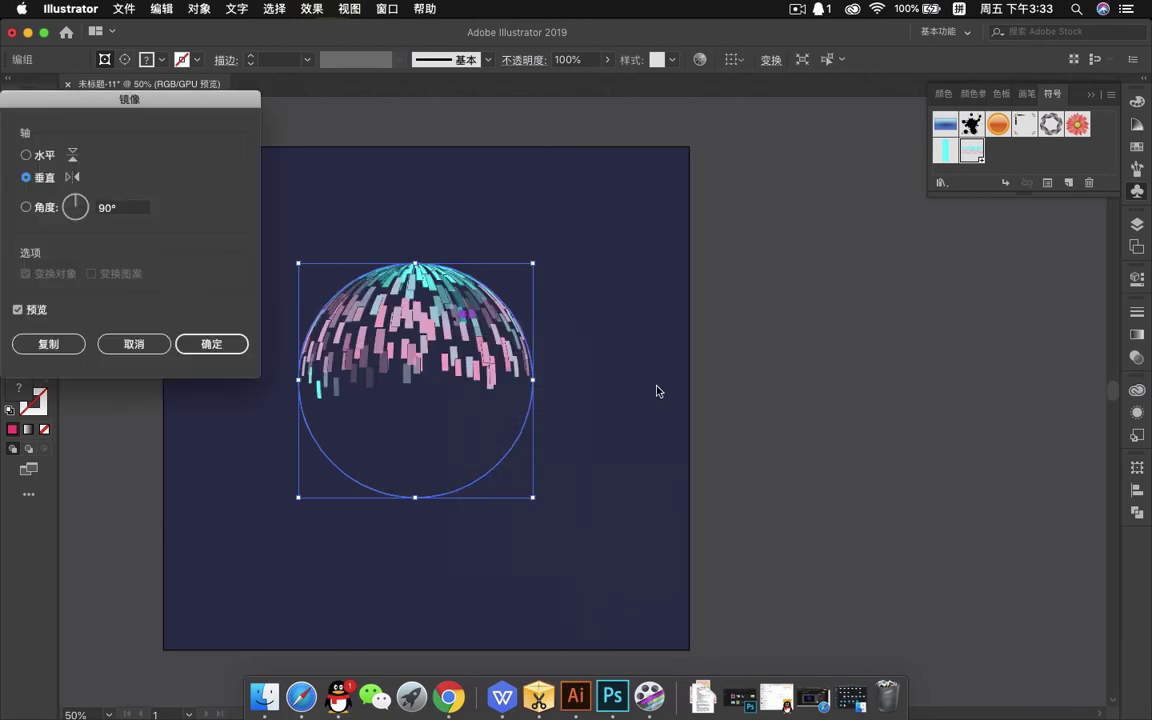
pyautogui.click(27, 156)
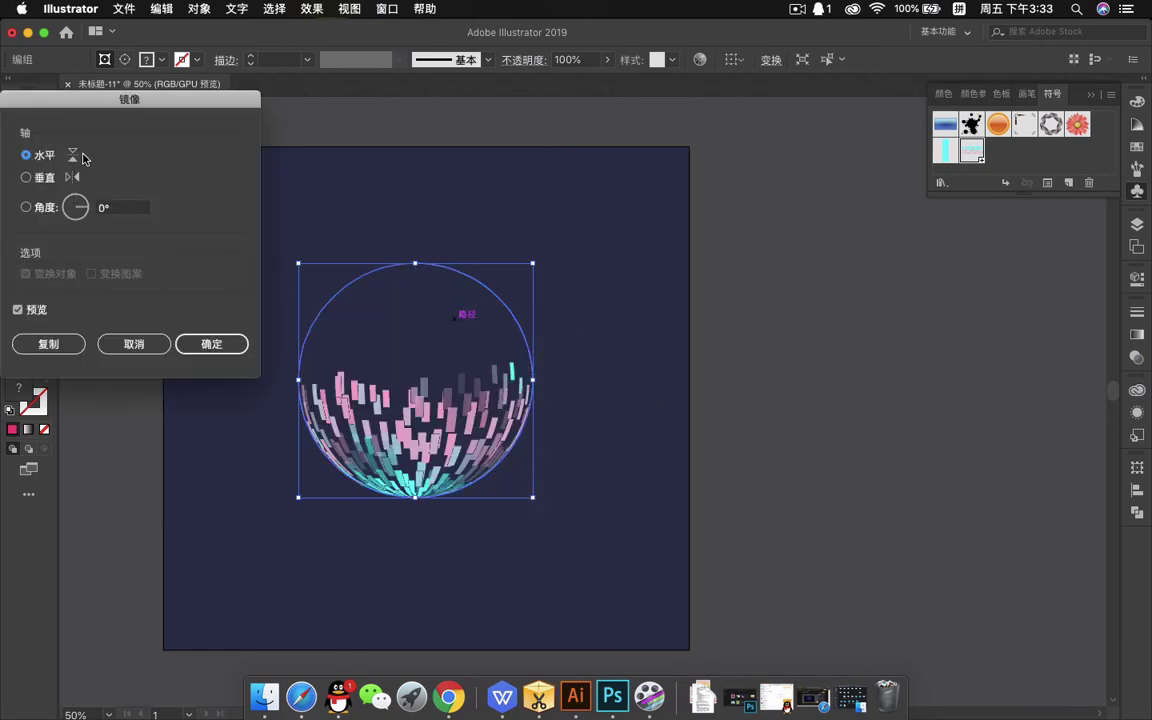
pyautogui.click(43, 344)
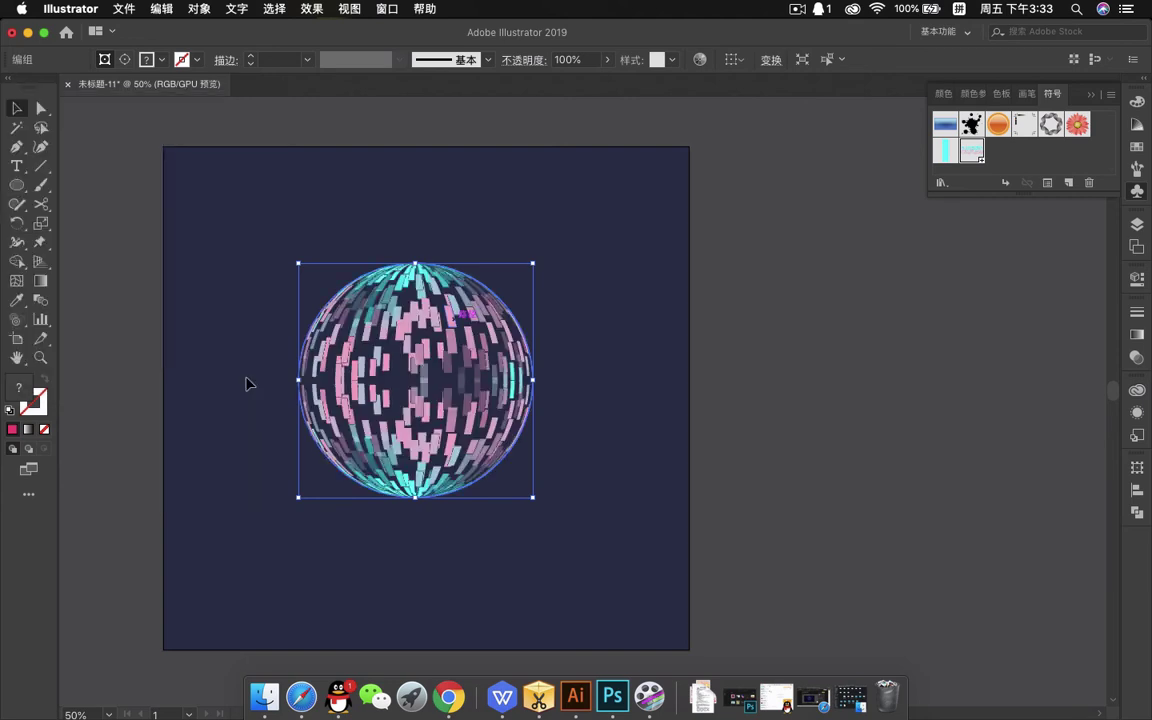
pyautogui.click(550, 350)
pyautogui.click(440, 462)
pyautogui.click(131, 190)
pyautogui.click(41, 107)
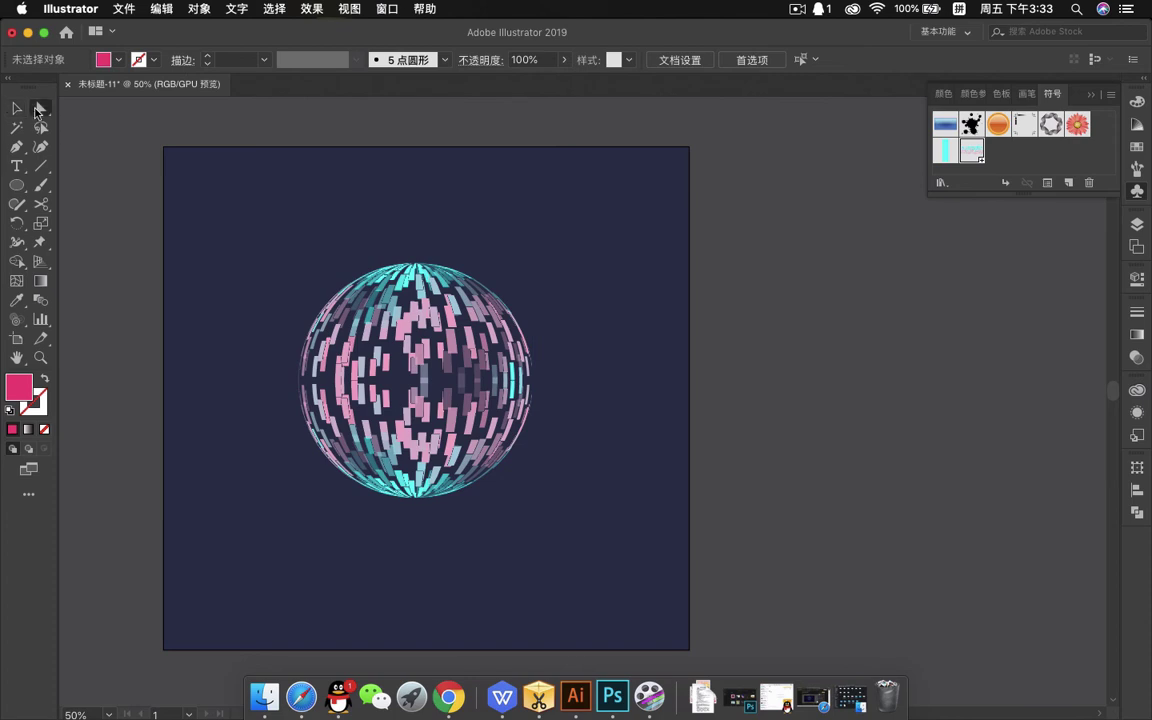
pyautogui.moveTo(294, 398); pyautogui.dragTo(512, 494)
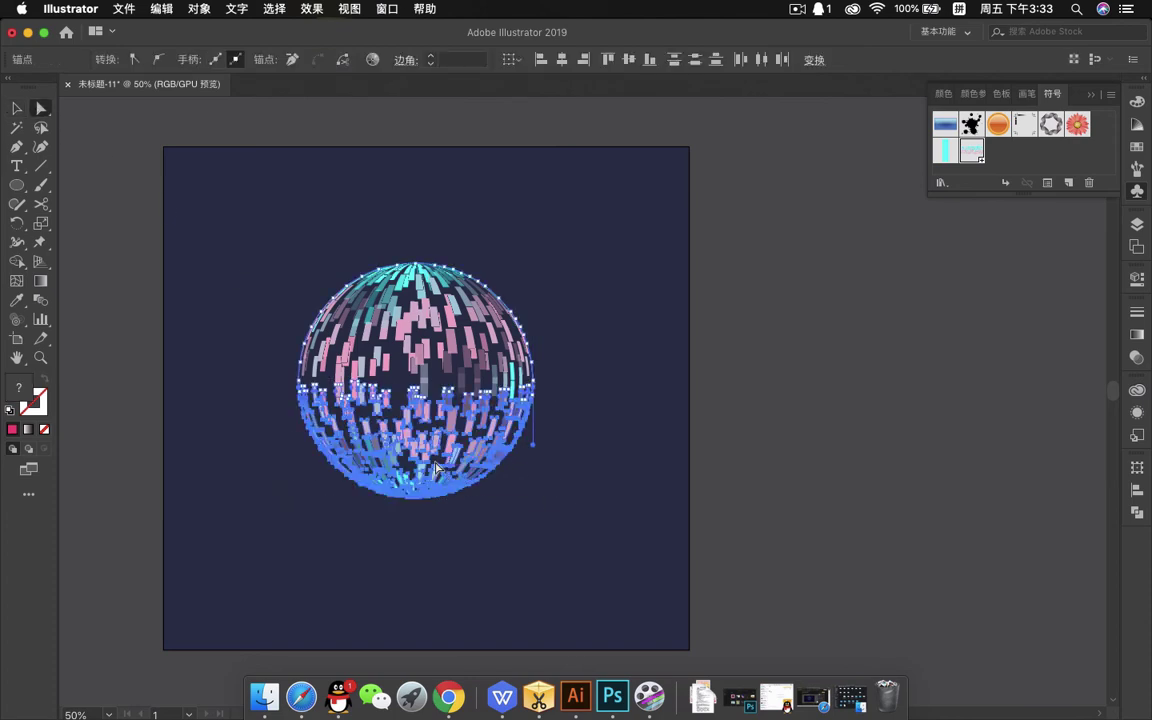
pyautogui.click(434, 439)
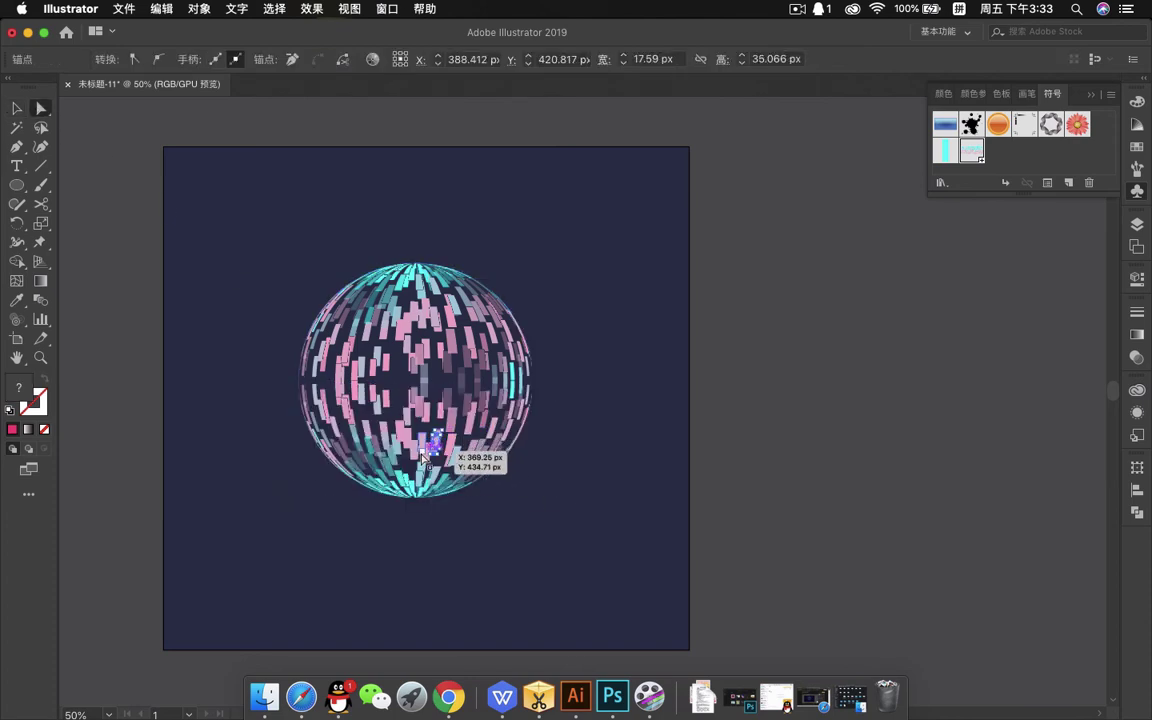
pyautogui.press('super+z')
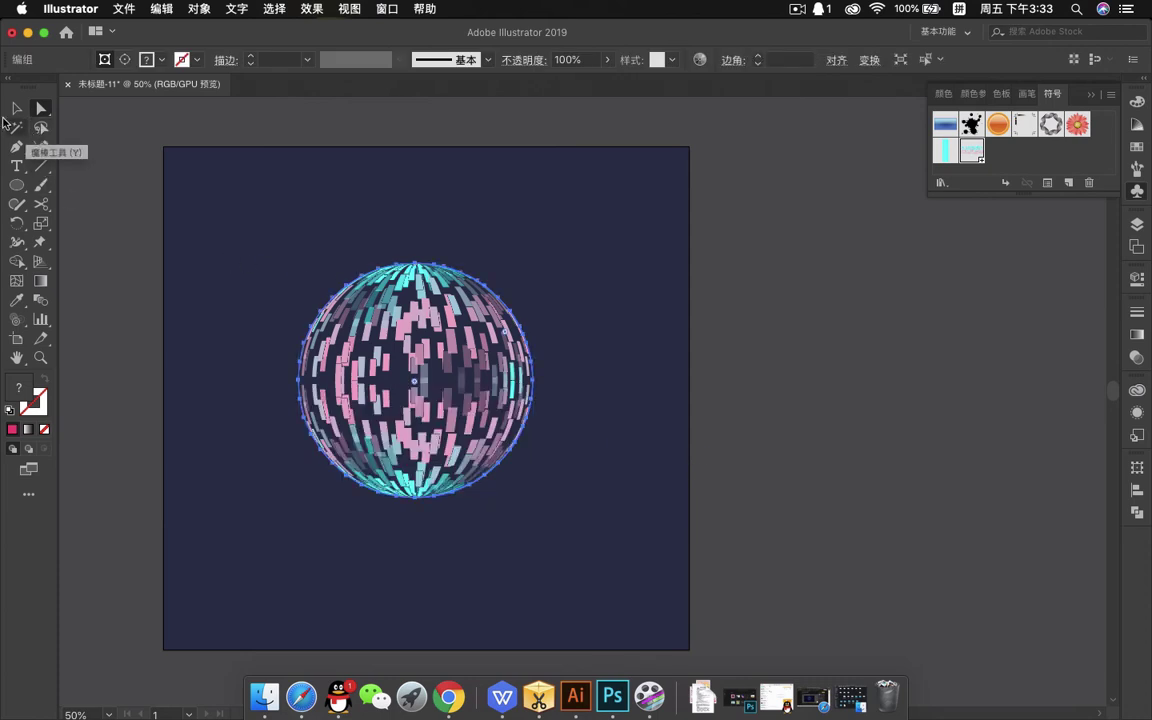
pyautogui.click(17, 108)
pyautogui.click(222, 191)
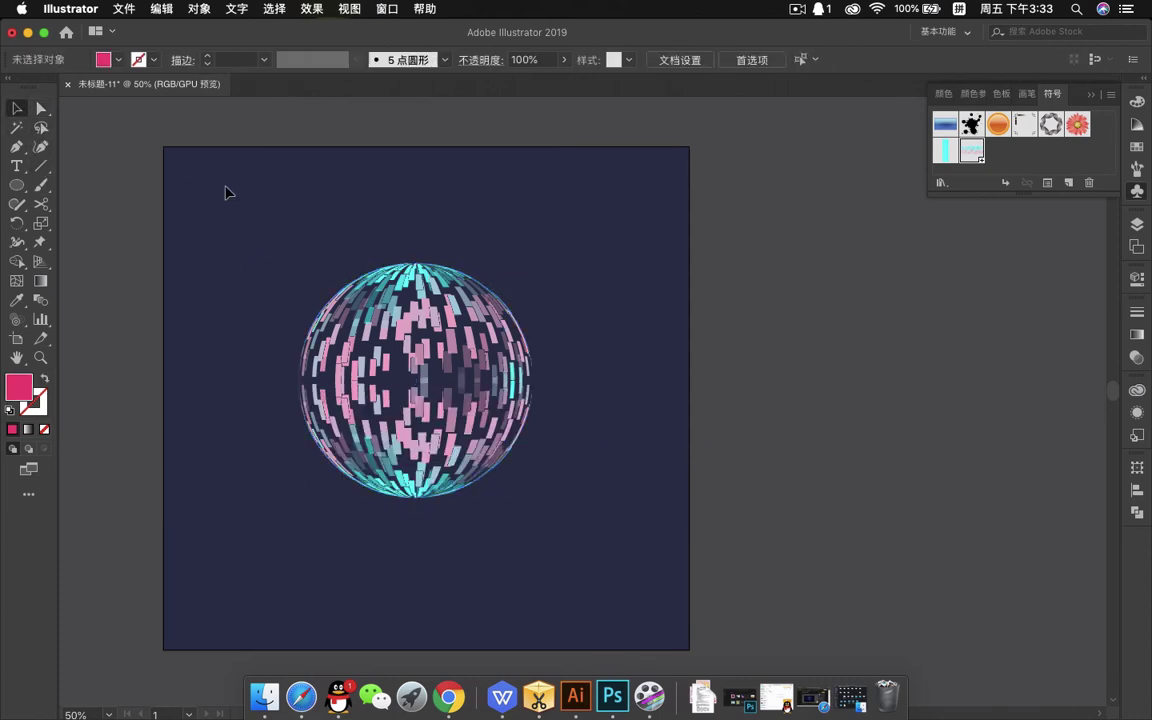
# Step: Ungroup the sphere's expanded artwork twice
pyautogui.click(466, 306)
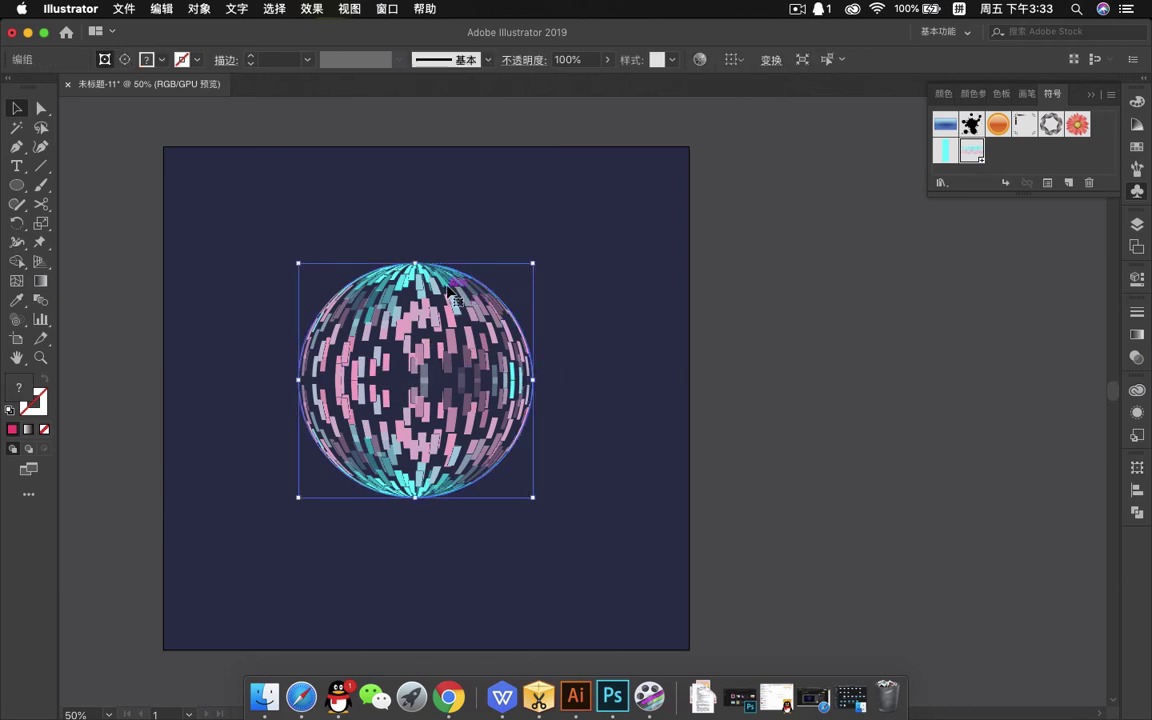
pyautogui.rightClick(457, 299)
pyautogui.click(543, 429)
pyautogui.click(668, 373)
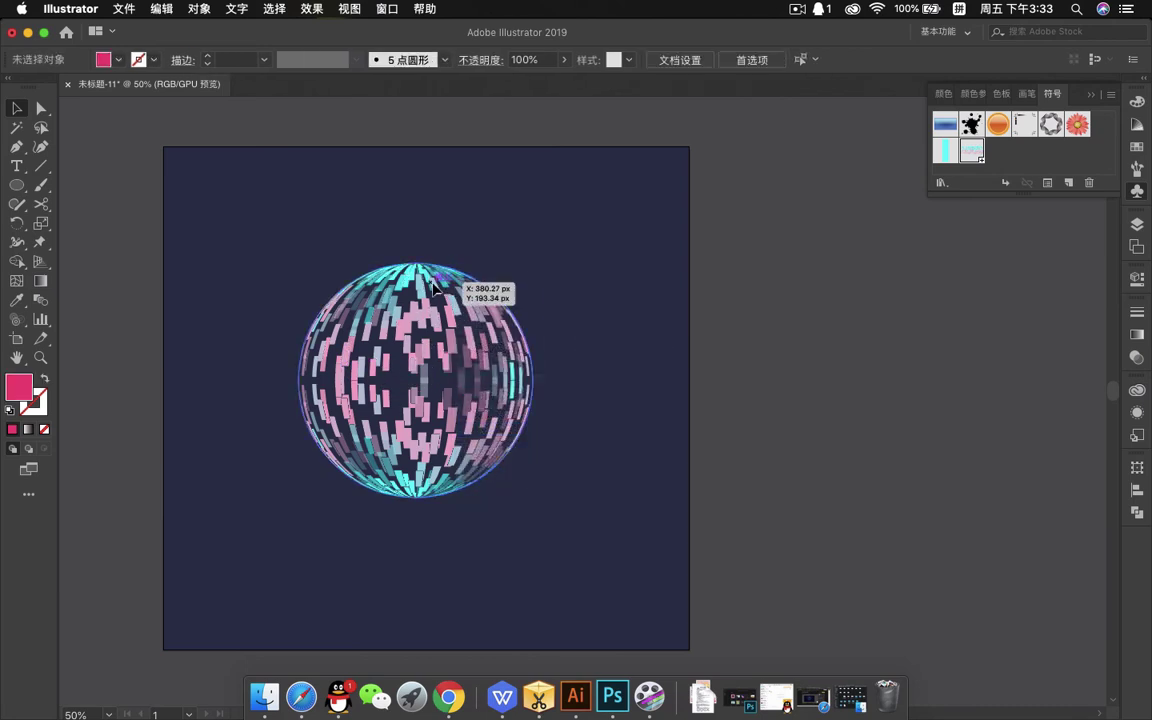
pyautogui.click(441, 297)
pyautogui.rightClick(441, 297)
pyautogui.click(518, 427)
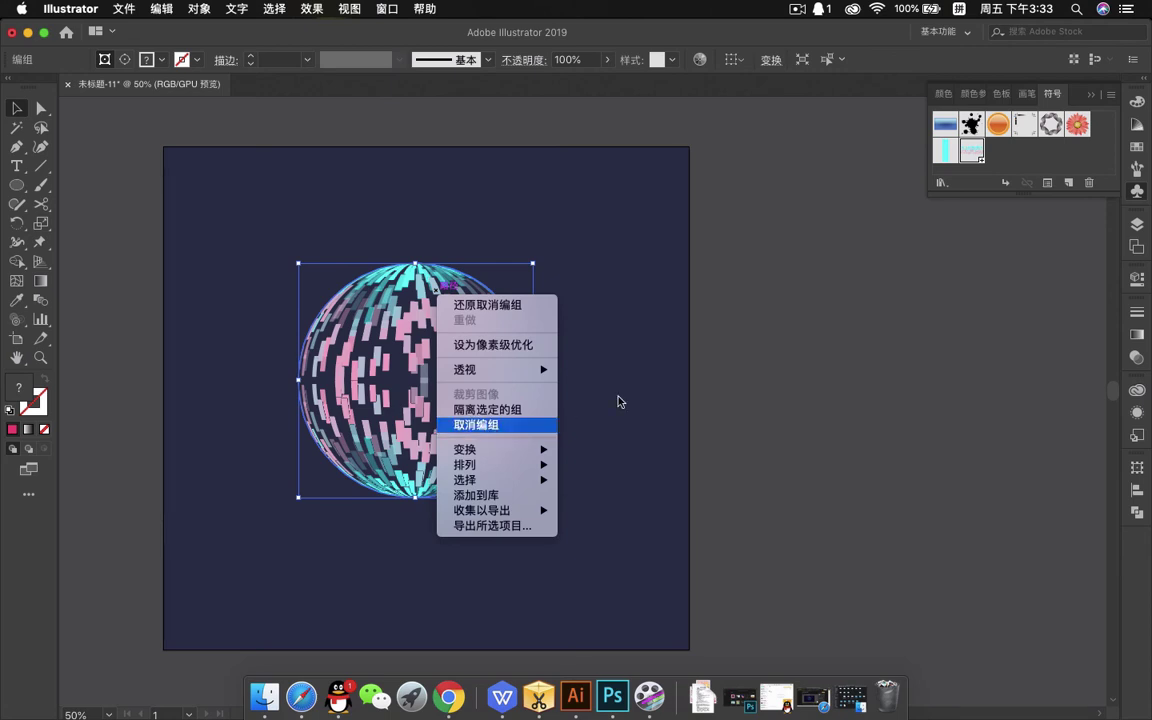
pyautogui.click(441, 300)
pyautogui.rightClick(439, 302)
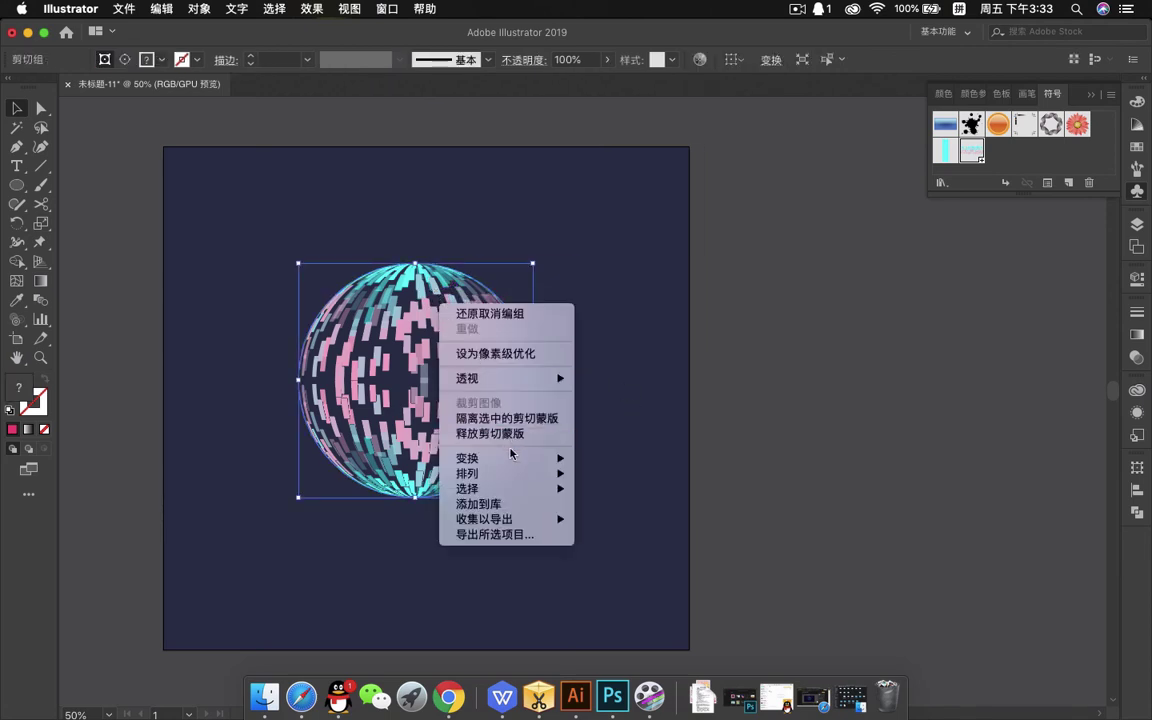
pyautogui.moveTo(511, 459)
pyautogui.click(529, 304)
pyautogui.moveTo(431, 282)
pyautogui.mouseDown()
pyautogui.moveTo(438, 238)
pyautogui.moveTo(432, 294)
pyautogui.mouseUp()
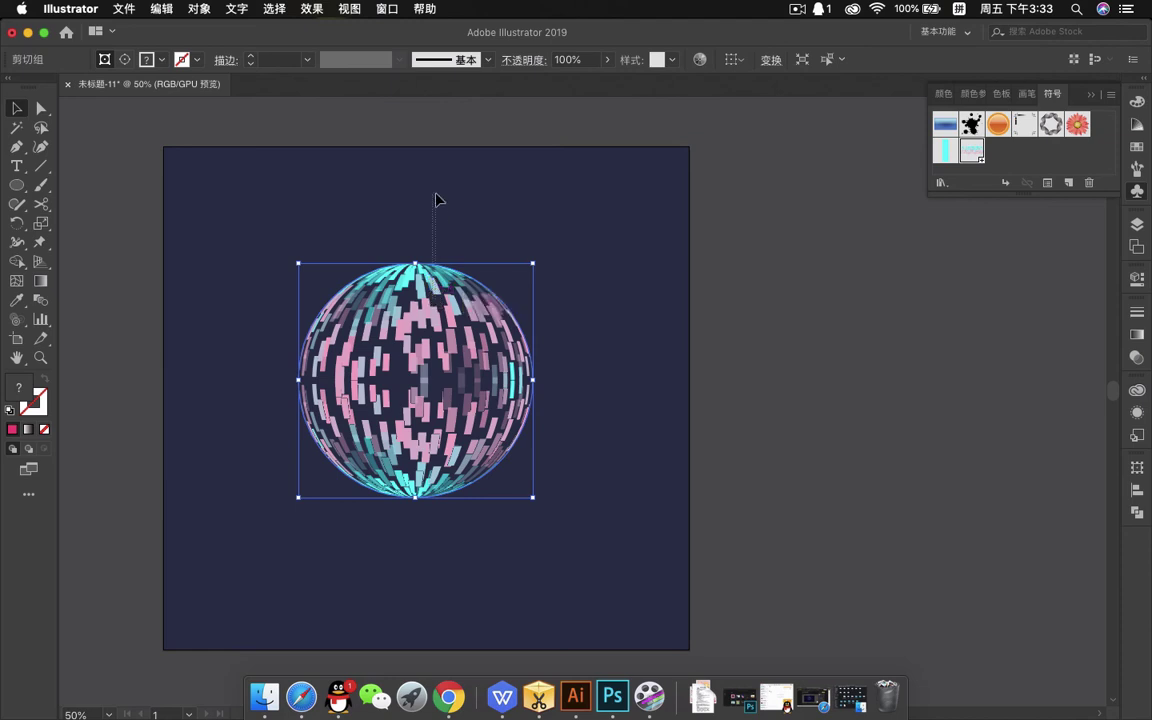
pyautogui.press('super+z')
# Step: Duplicate the sphere, enlarge the copy to nearly fill the artboard and center it around the original
pyautogui.moveTo(420, 280); pyautogui.dragTo(409, 180)
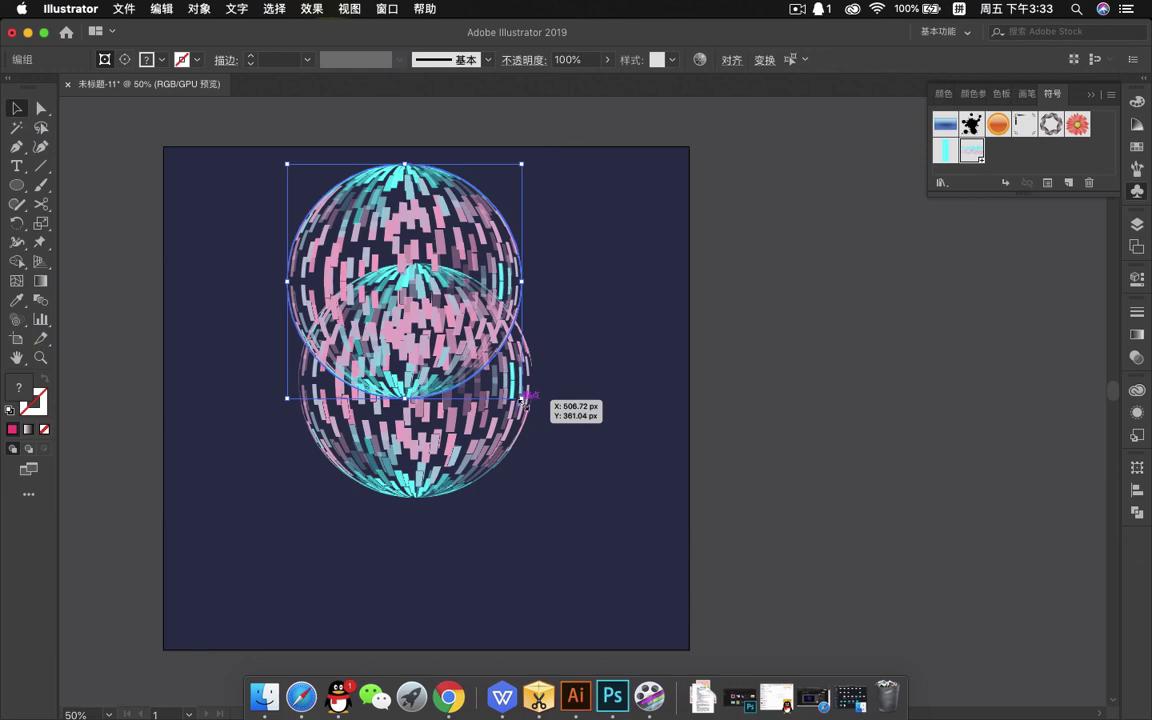
pyautogui.moveTo(521, 398); pyautogui.dragTo(638, 515)
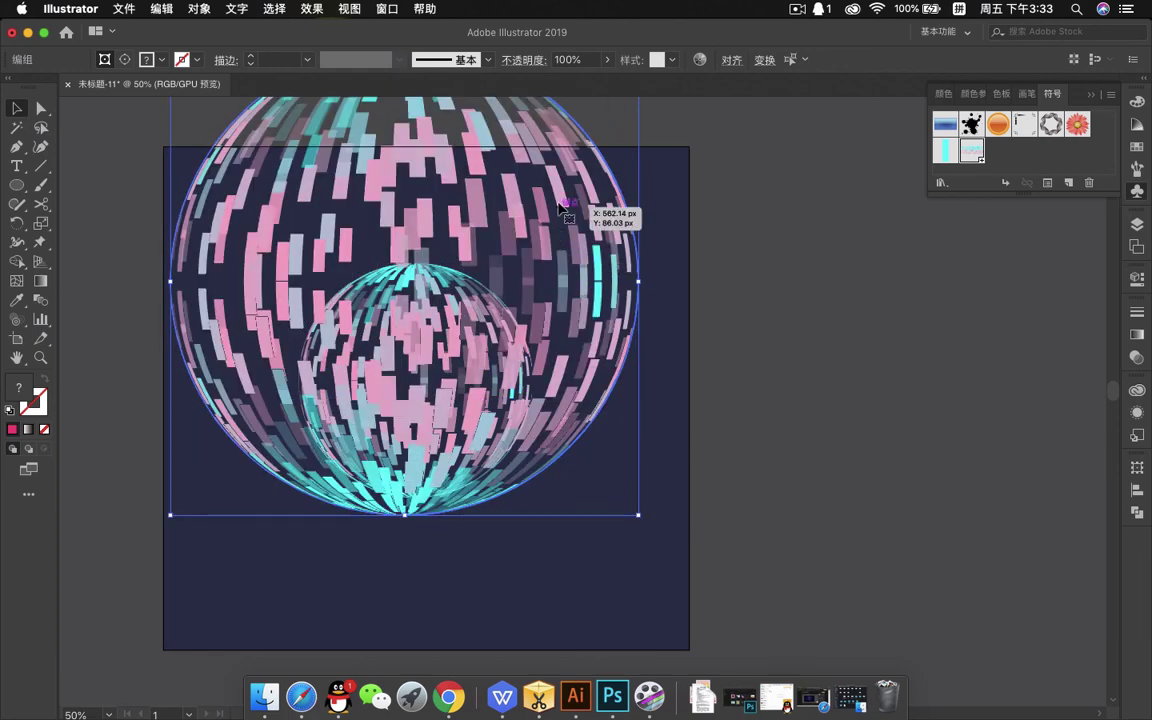
pyautogui.moveTo(563, 205); pyautogui.dragTo(577, 348)
pyautogui.moveTo(648, 622); pyautogui.dragTo(668, 645)
pyautogui.moveTo(617, 491)
pyautogui.mouseDown()
pyautogui.moveTo(640, 490)
pyautogui.moveTo(627, 488)
pyautogui.mouseUp()
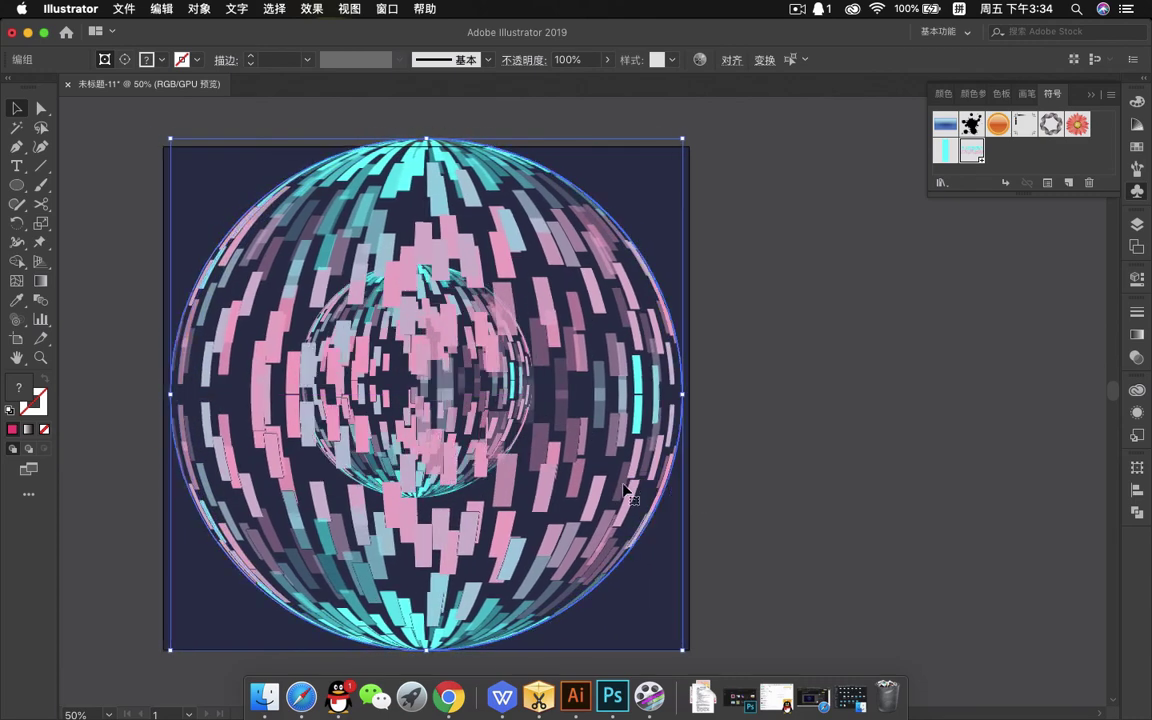
# Step: Set the opacity of the large sphere copy to 24%
pyautogui.click(608, 60)
pyautogui.moveTo(607, 80); pyautogui.dragTo(566, 84)
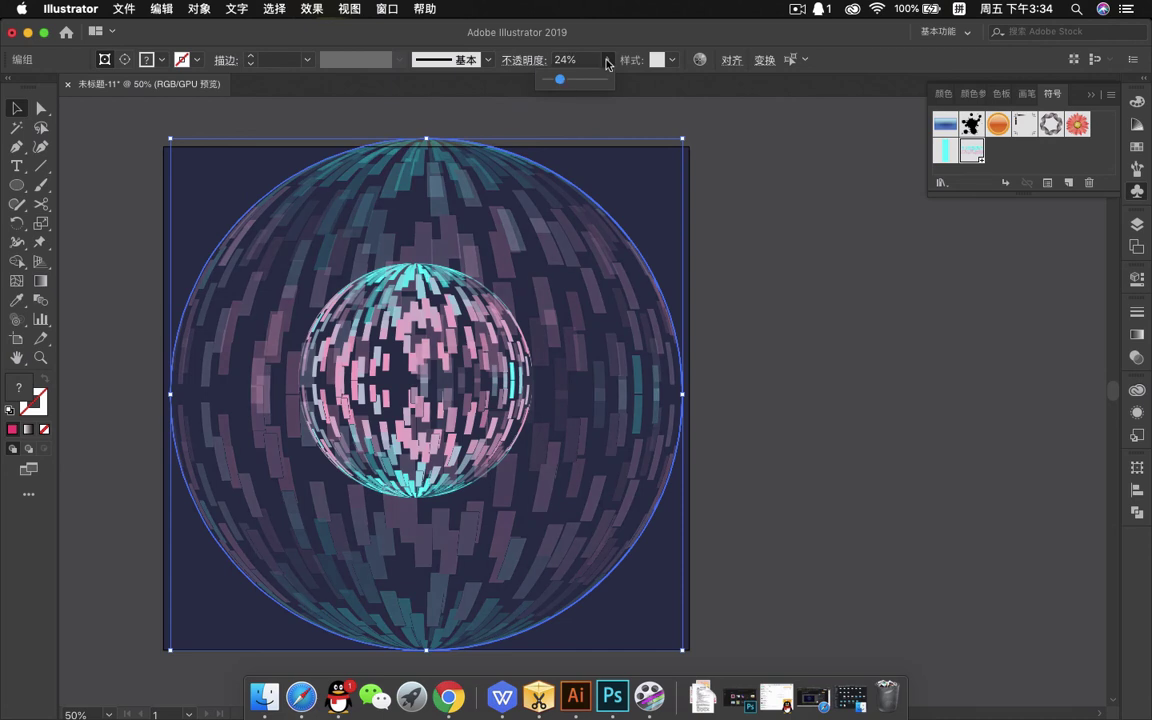
pyautogui.click(480, 398)
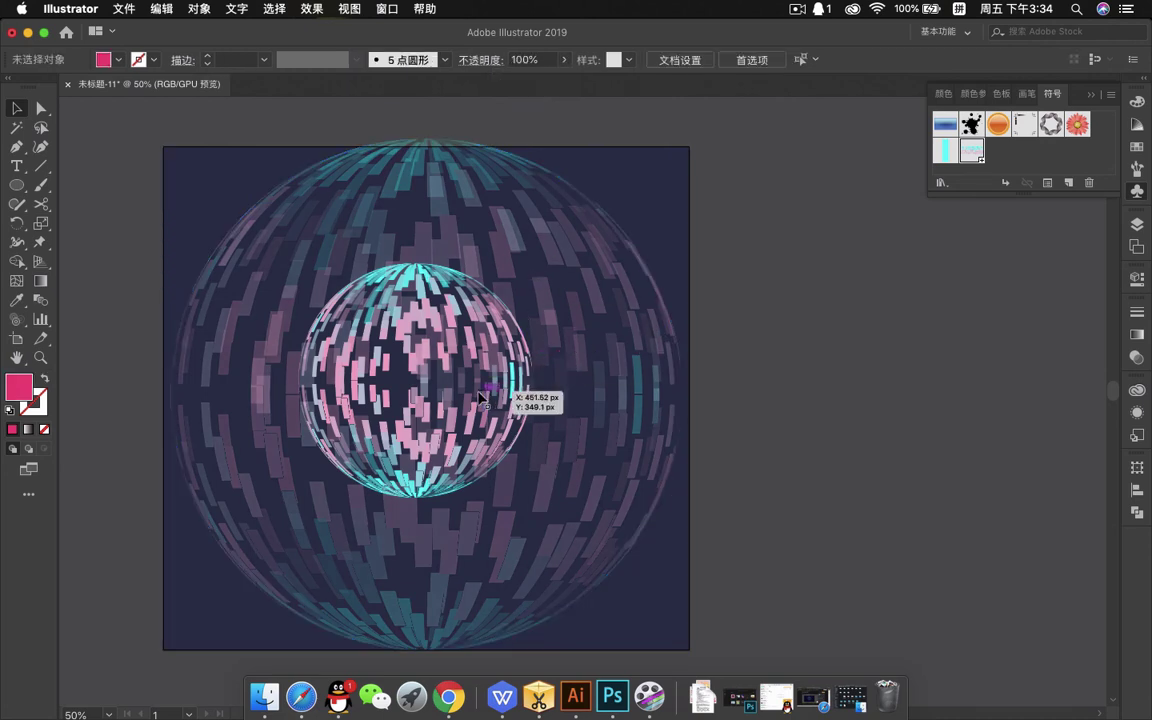
pyautogui.press('super')
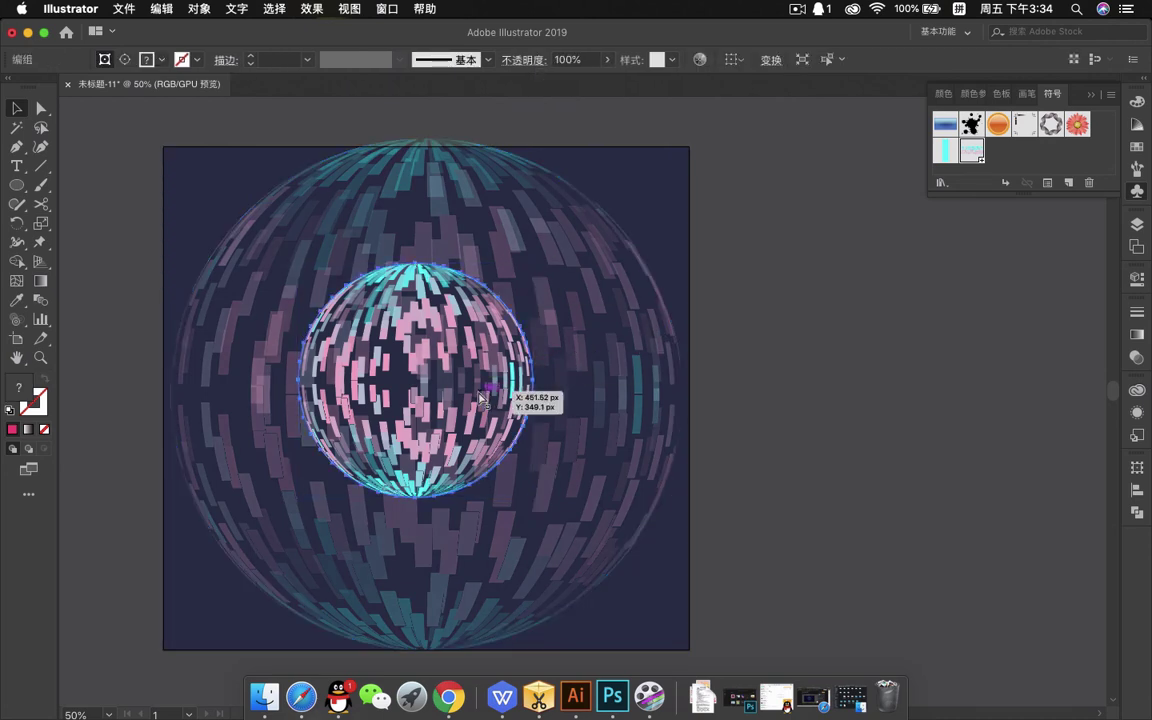
pyautogui.press('v')
# Step: Set the opacity of the large sphere's topmost clipping group to 10%
pyautogui.click(612, 342)
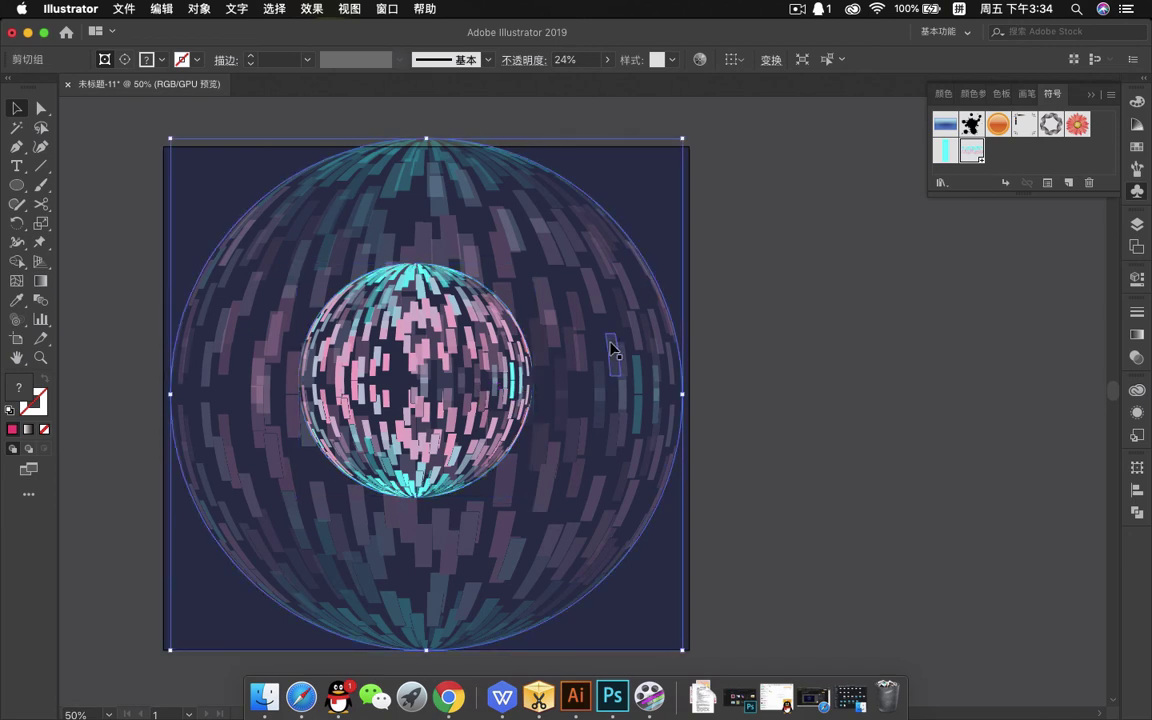
pyautogui.click(607, 60)
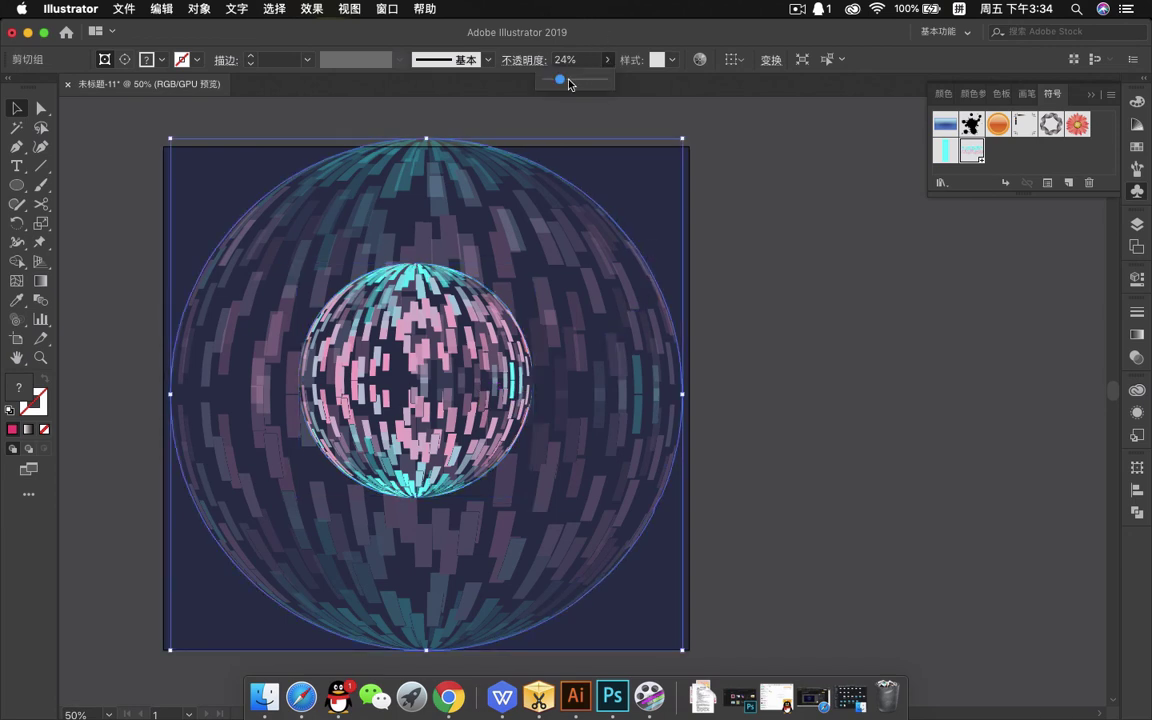
pyautogui.moveTo(559, 81); pyautogui.dragTo(551, 82)
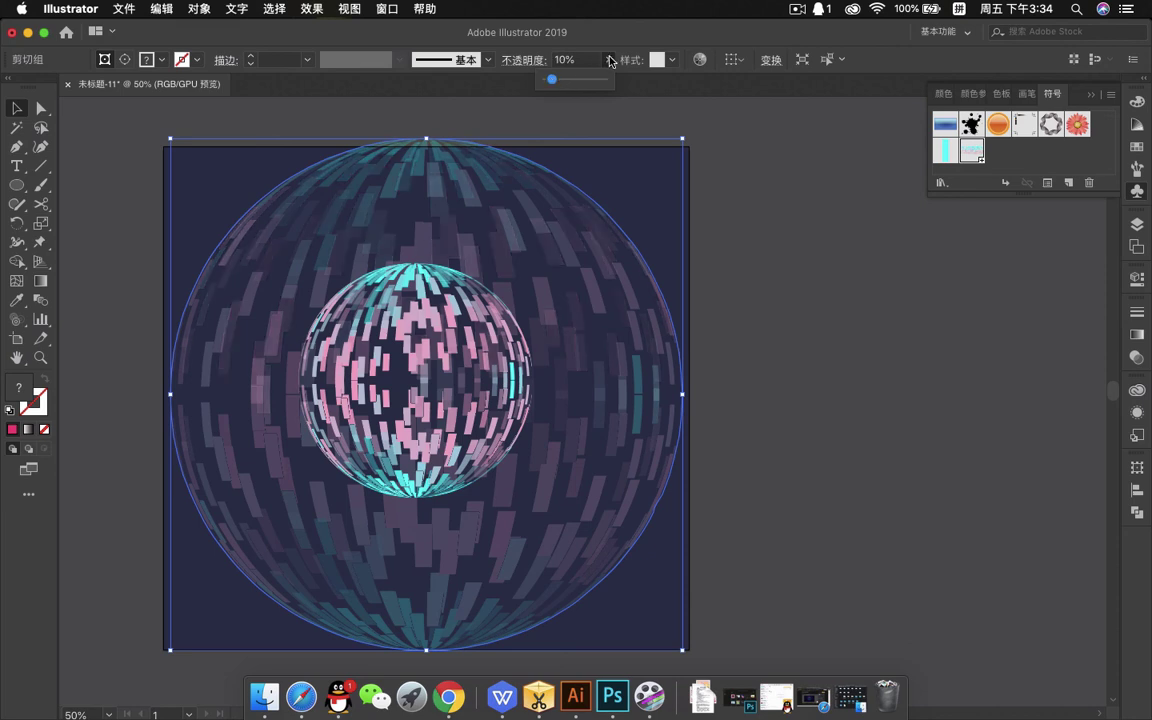
pyautogui.click(767, 298)
# Step: Isolate the large faint sphere's group, delete the anchor points of its lower half and leave isolation mode
pyautogui.click(622, 369)
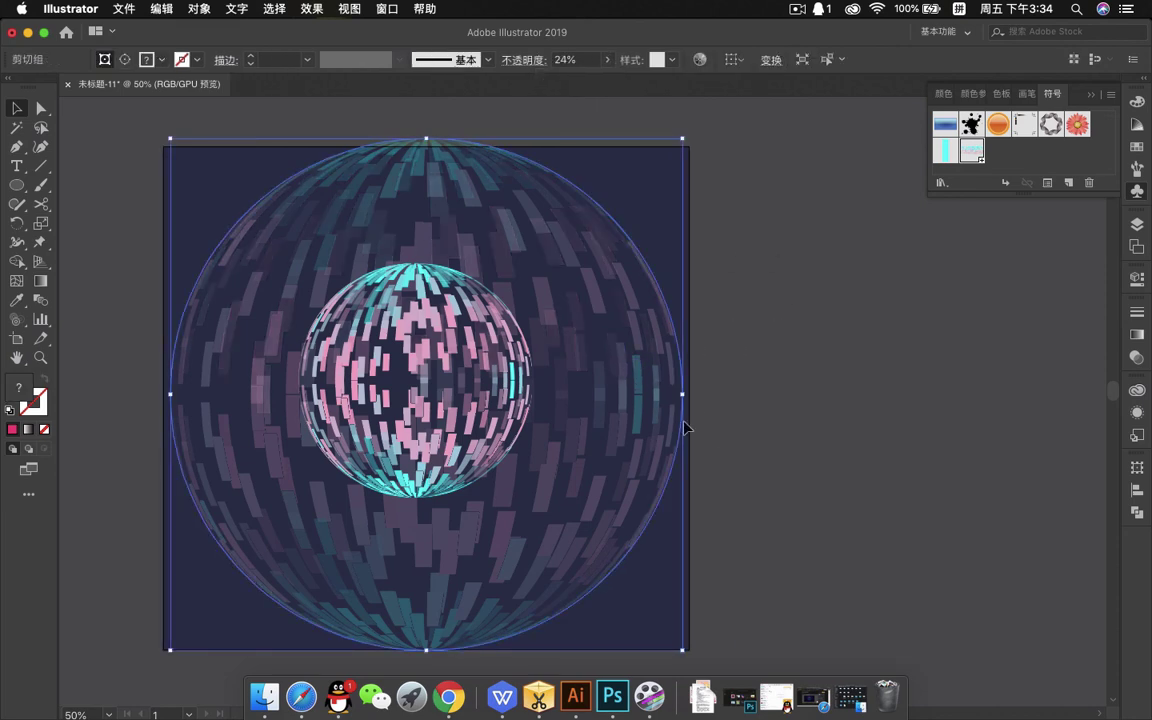
pyautogui.scroll(-1, 554, 461)
pyautogui.click(591, 524)
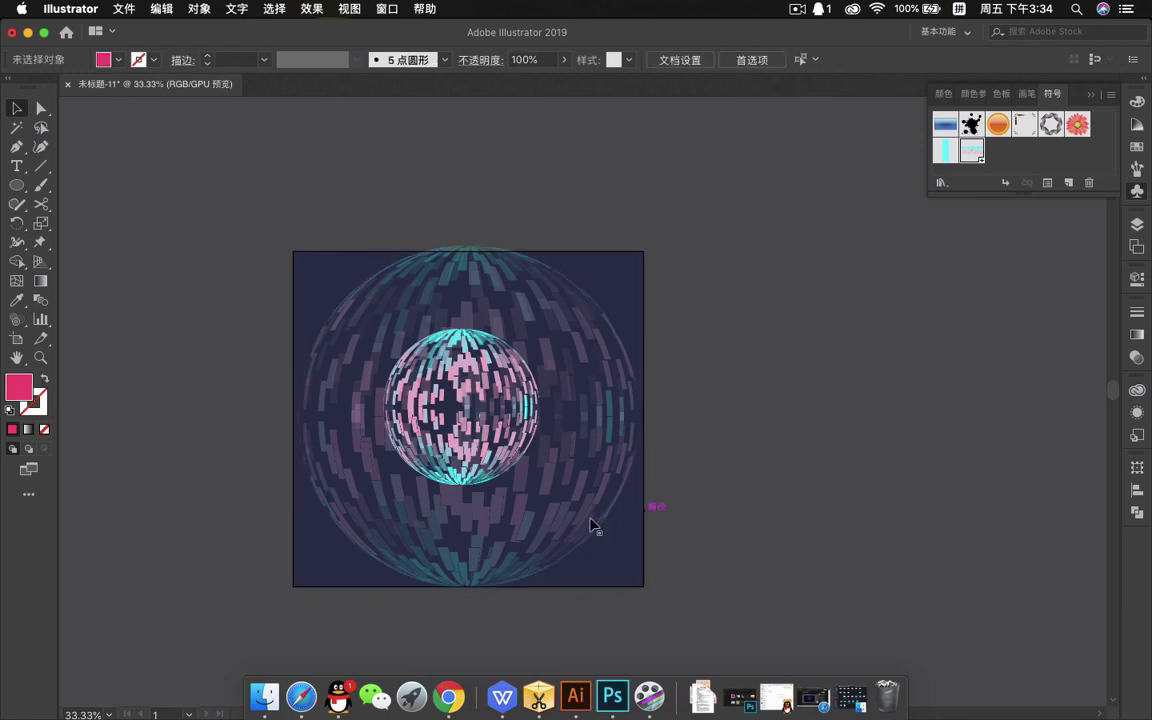
pyautogui.click(577, 529)
pyautogui.doubleClick(578, 528)
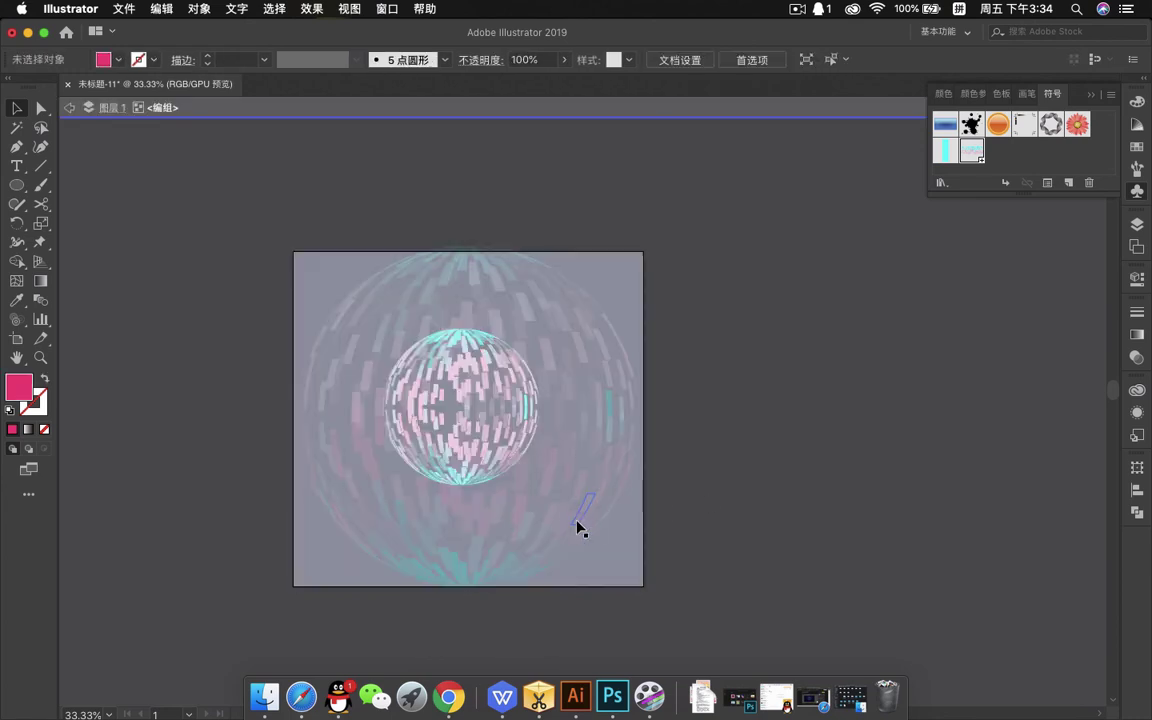
pyautogui.moveTo(286, 504); pyautogui.dragTo(265, 496)
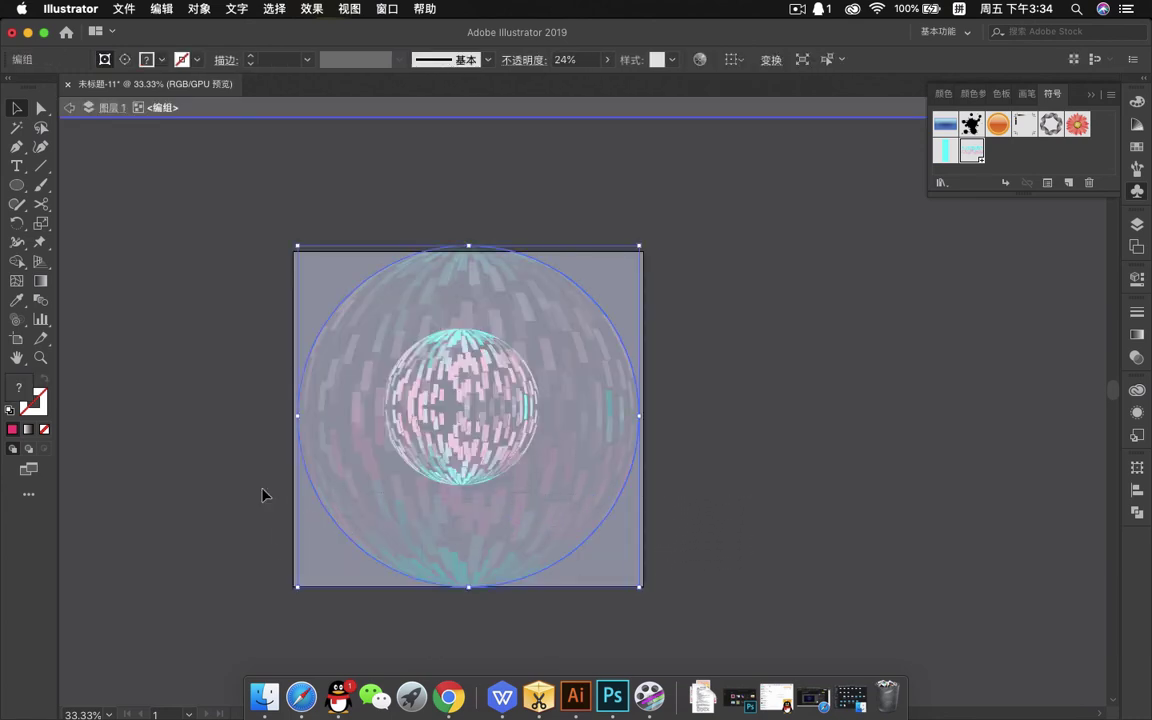
pyautogui.click(41, 108)
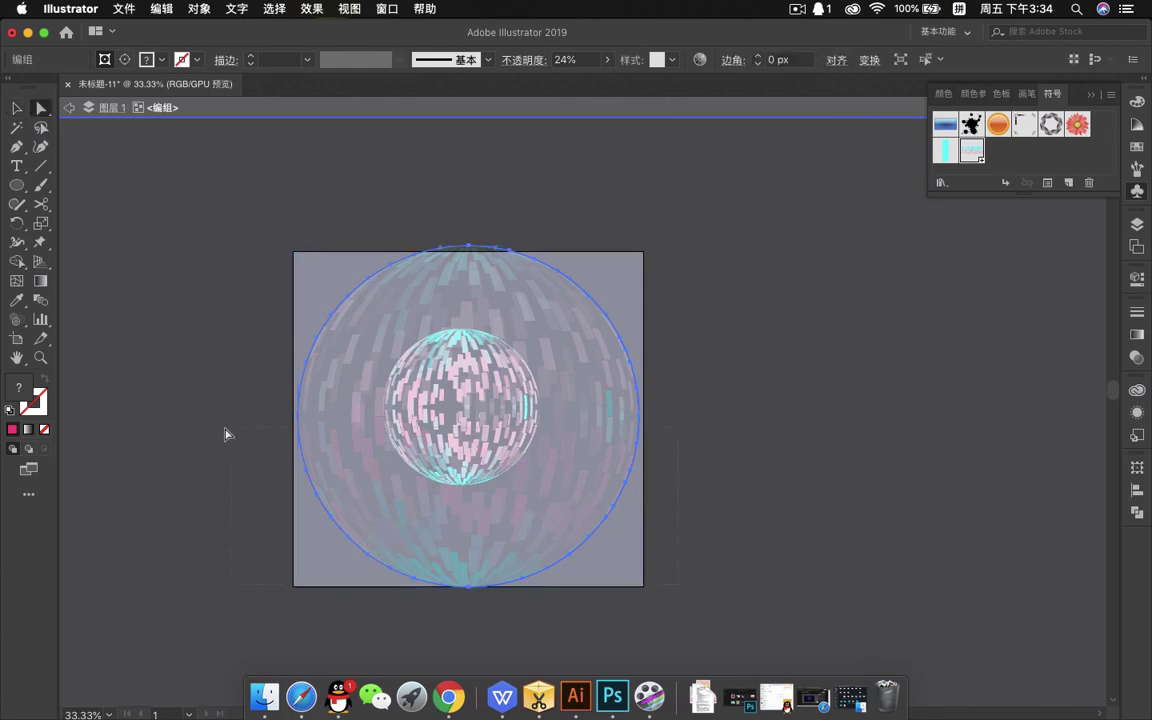
pyautogui.moveTo(226, 434); pyautogui.dragTo(221, 432)
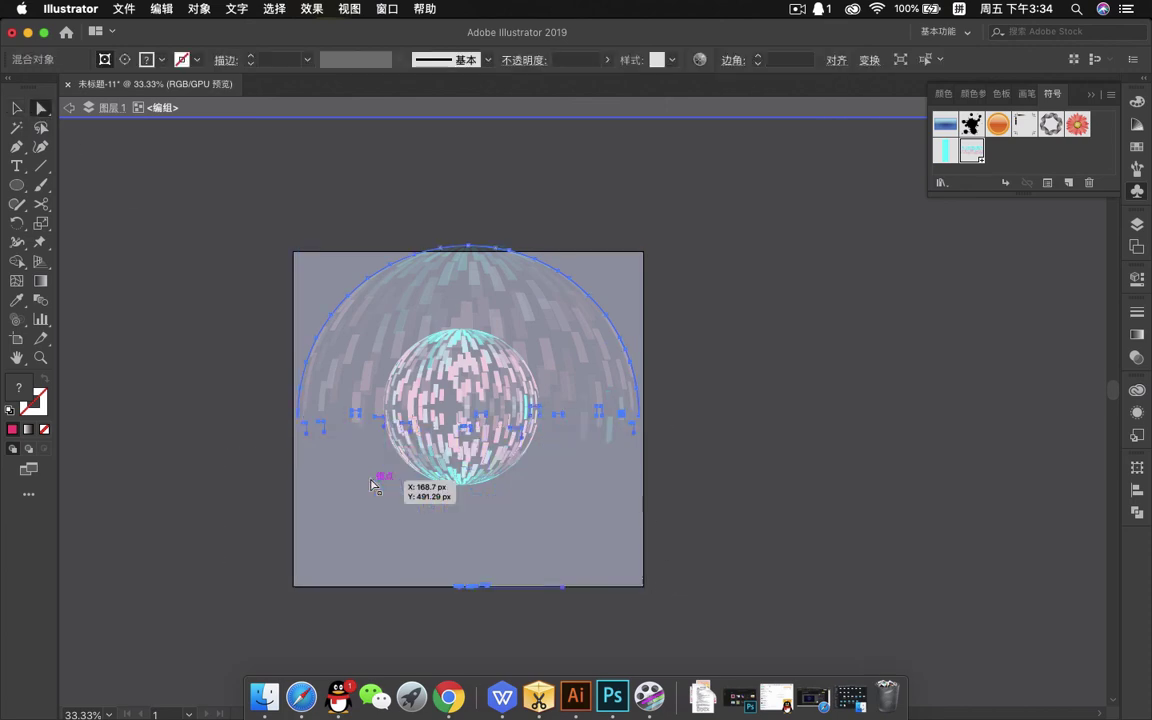
pyautogui.click(68, 108)
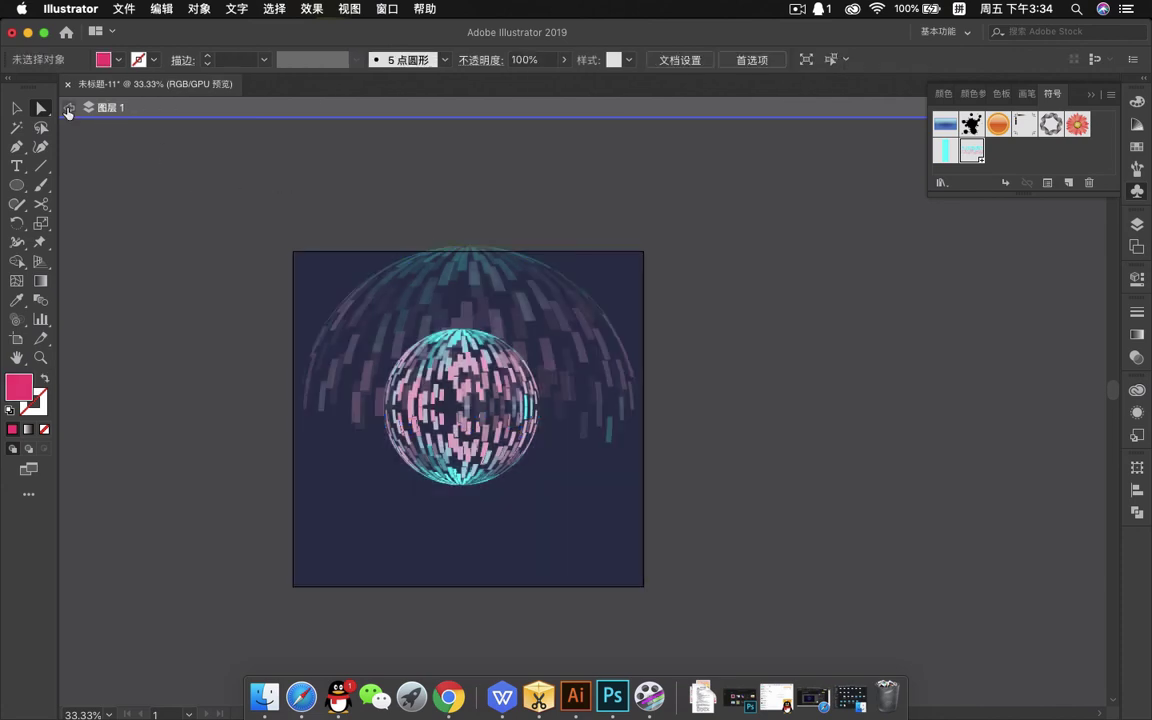
# Step: Shrink the large faint dome's height slightly so its top edge meets the artboard's upper edge
pyautogui.press('v')
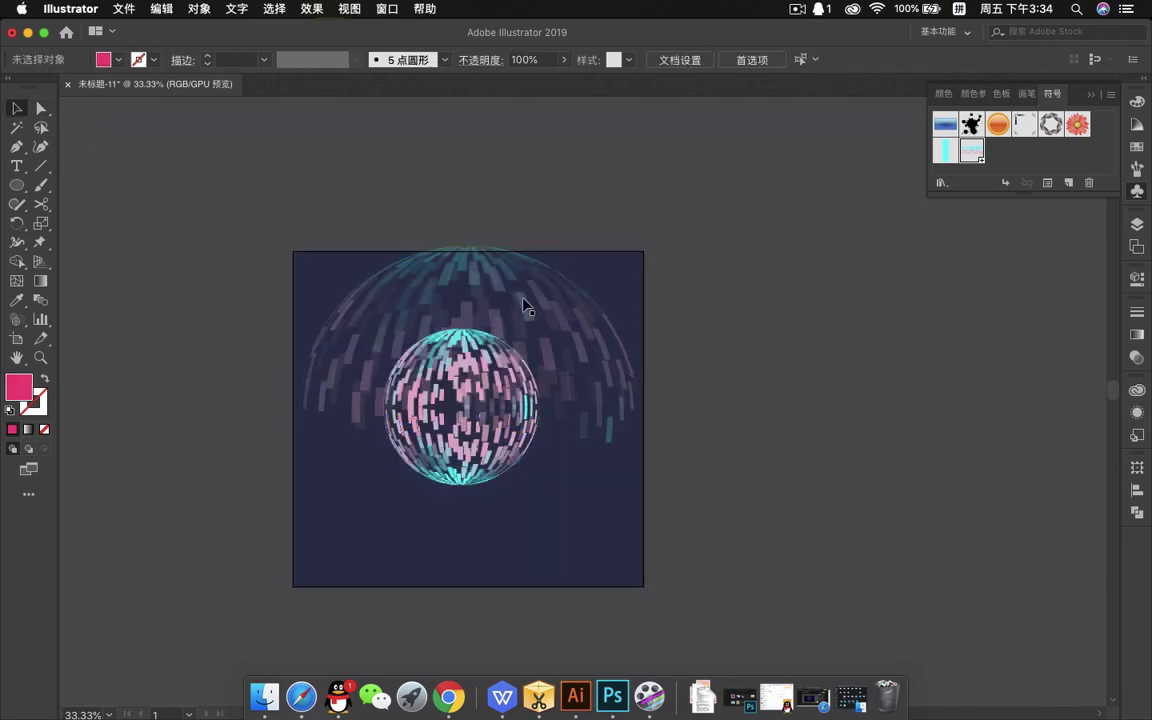
pyautogui.click(491, 261)
pyautogui.moveTo(470, 246); pyautogui.dragTo(472, 253)
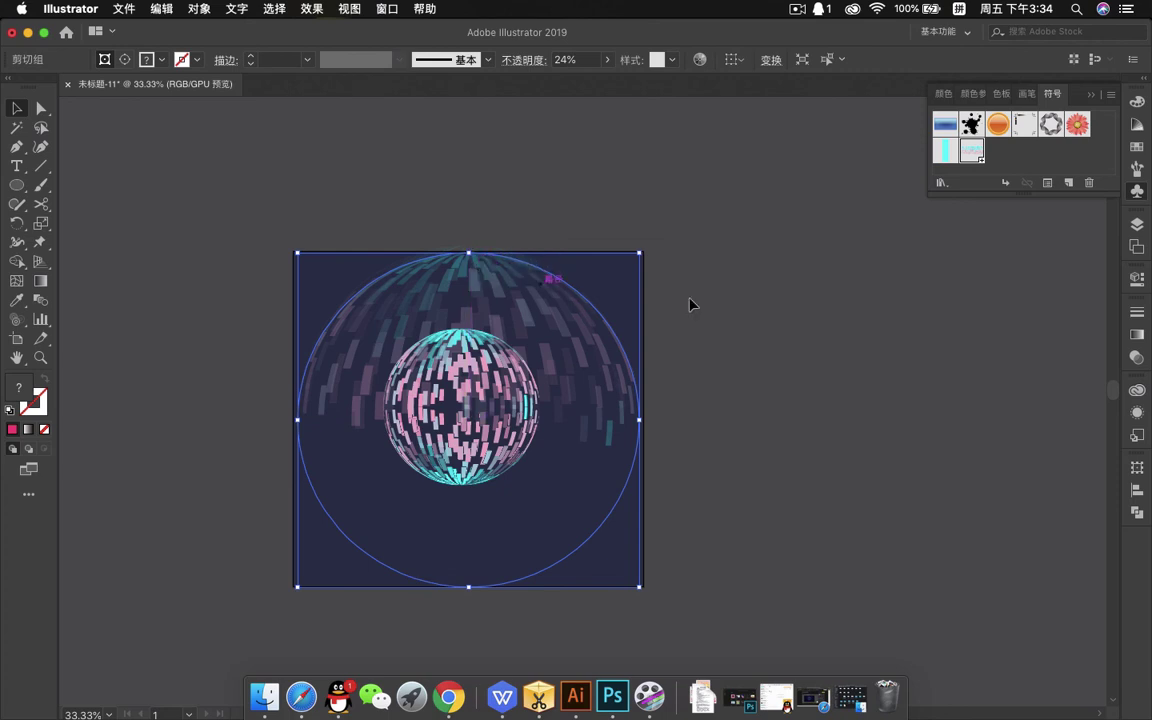
pyautogui.click(755, 311)
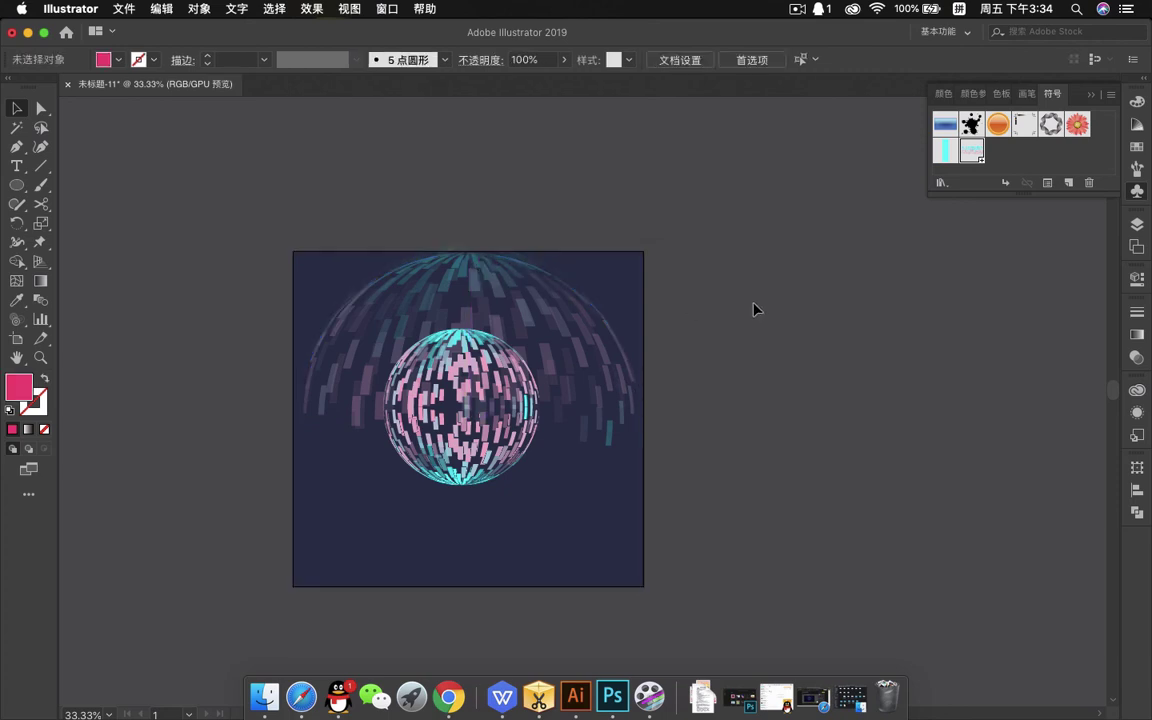
# Step: Reduce the opacity of the large background dome's clipping group to 7% and deselect it
pyautogui.click(564, 60)
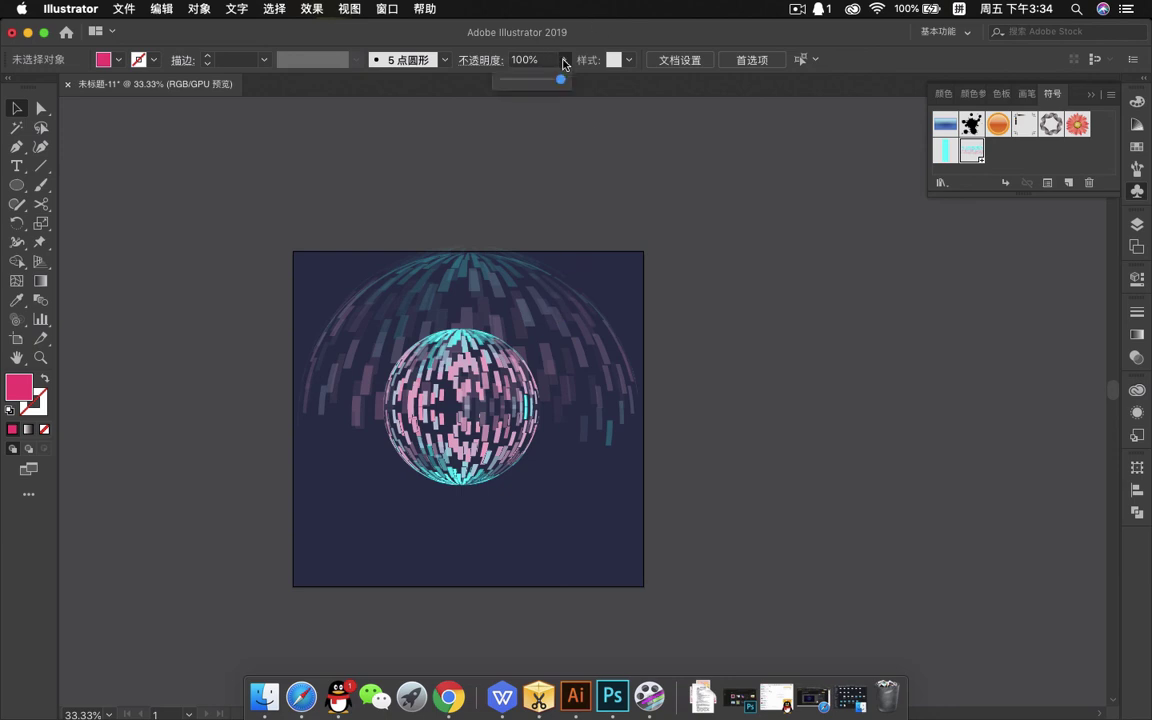
pyautogui.click(553, 290)
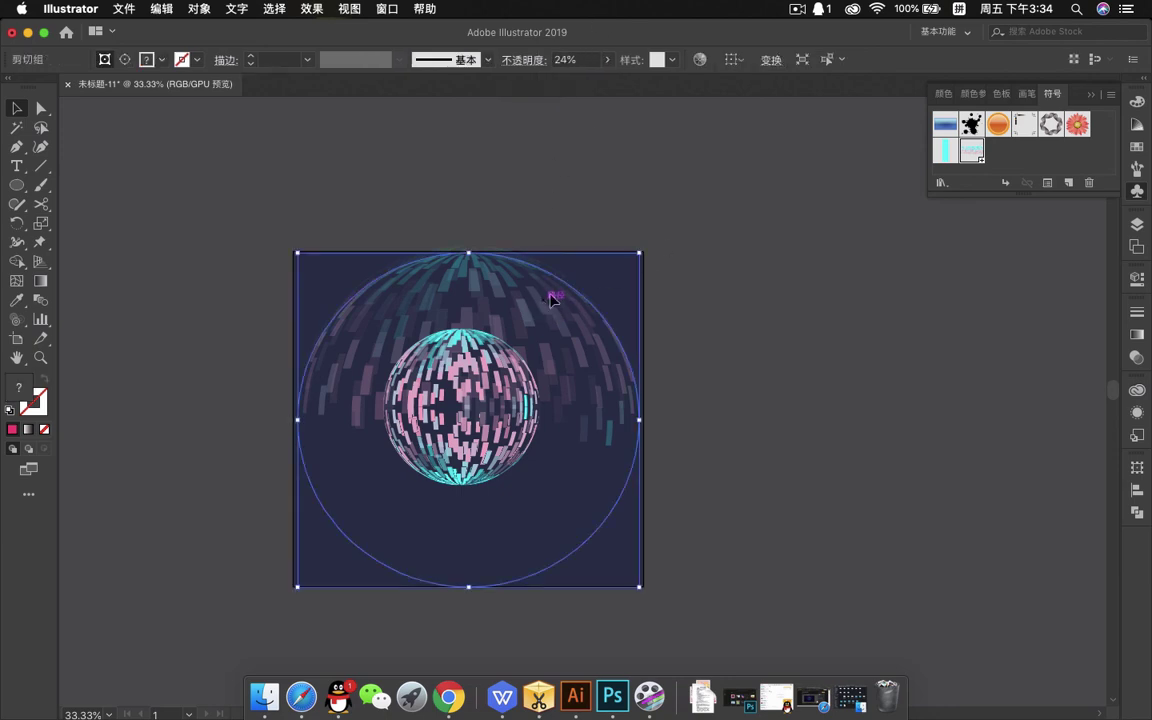
pyautogui.click(606, 60)
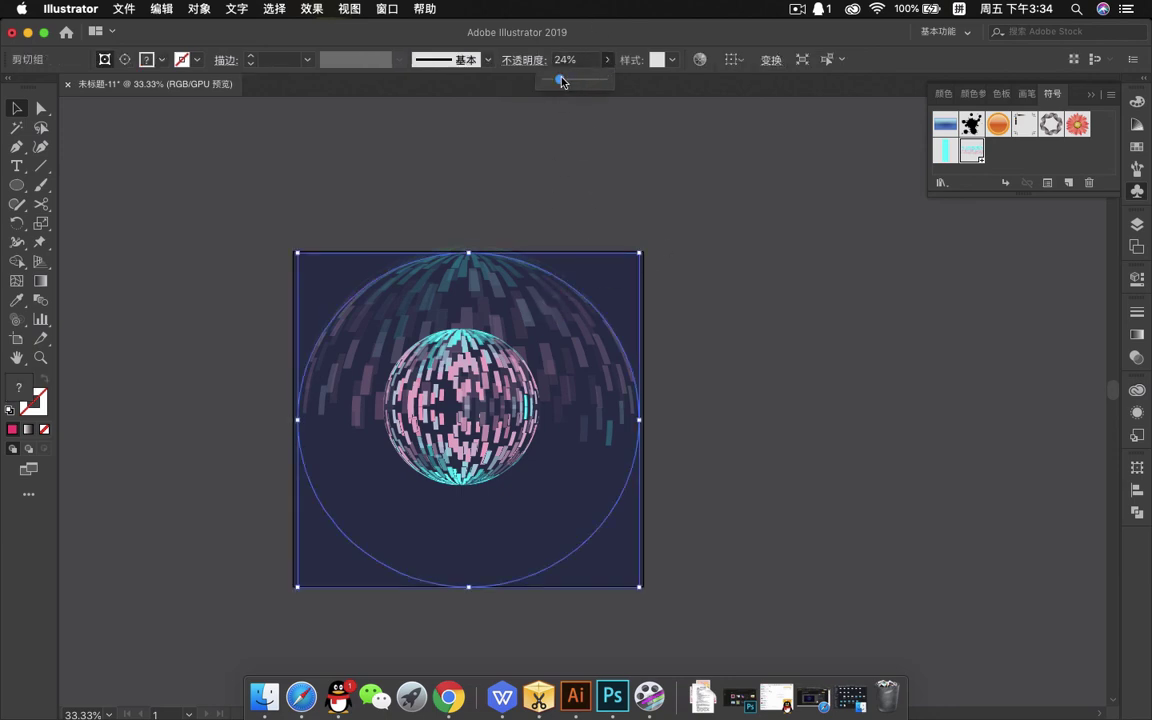
pyautogui.moveTo(562, 82); pyautogui.dragTo(550, 82)
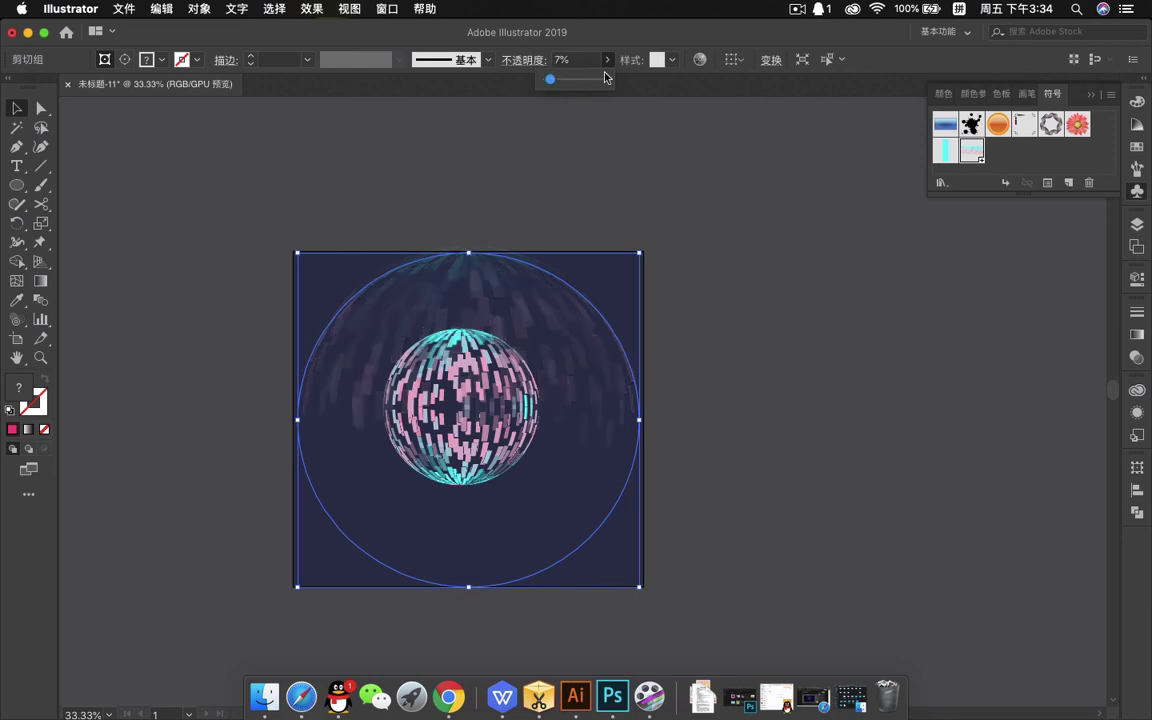
pyautogui.click(679, 366)
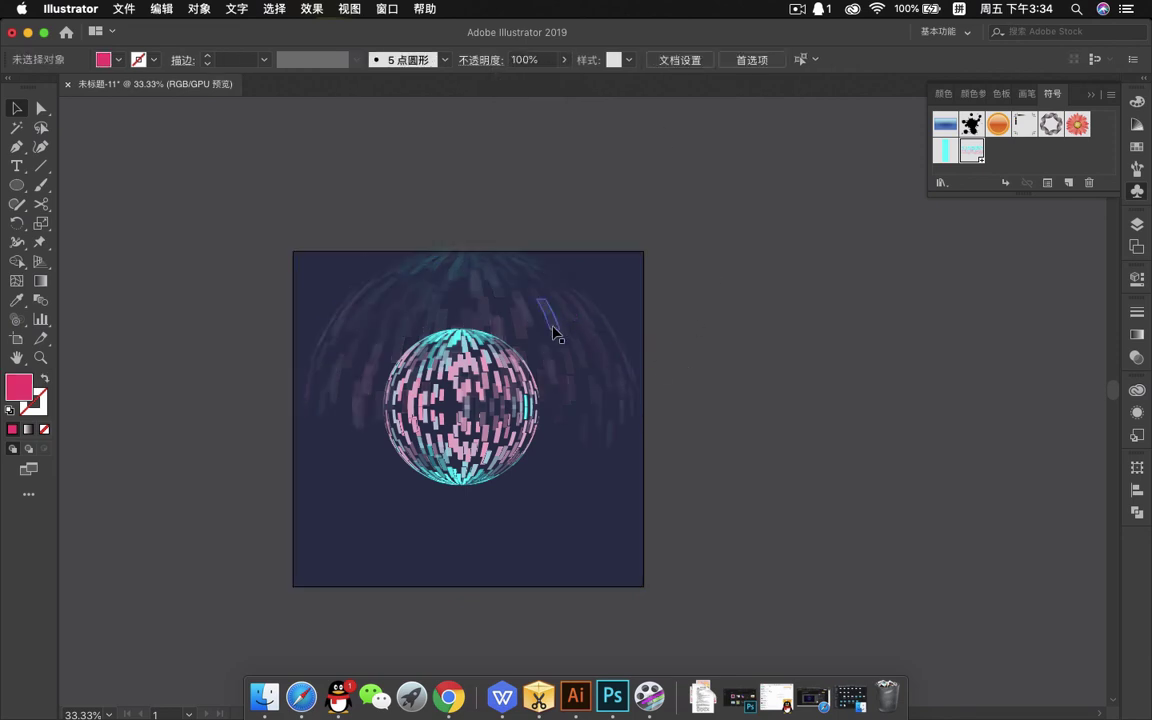
pyautogui.scroll(1, 497, 521)
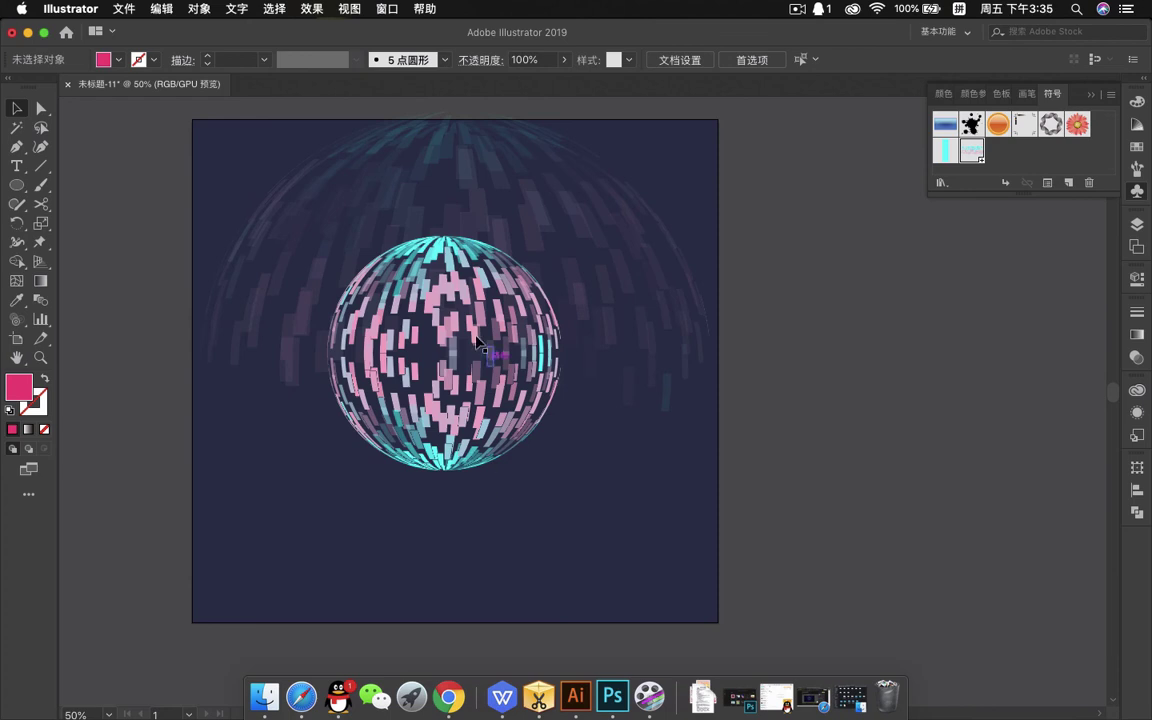
pyautogui.moveTo(561, 408); pyautogui.dragTo(561, 422)
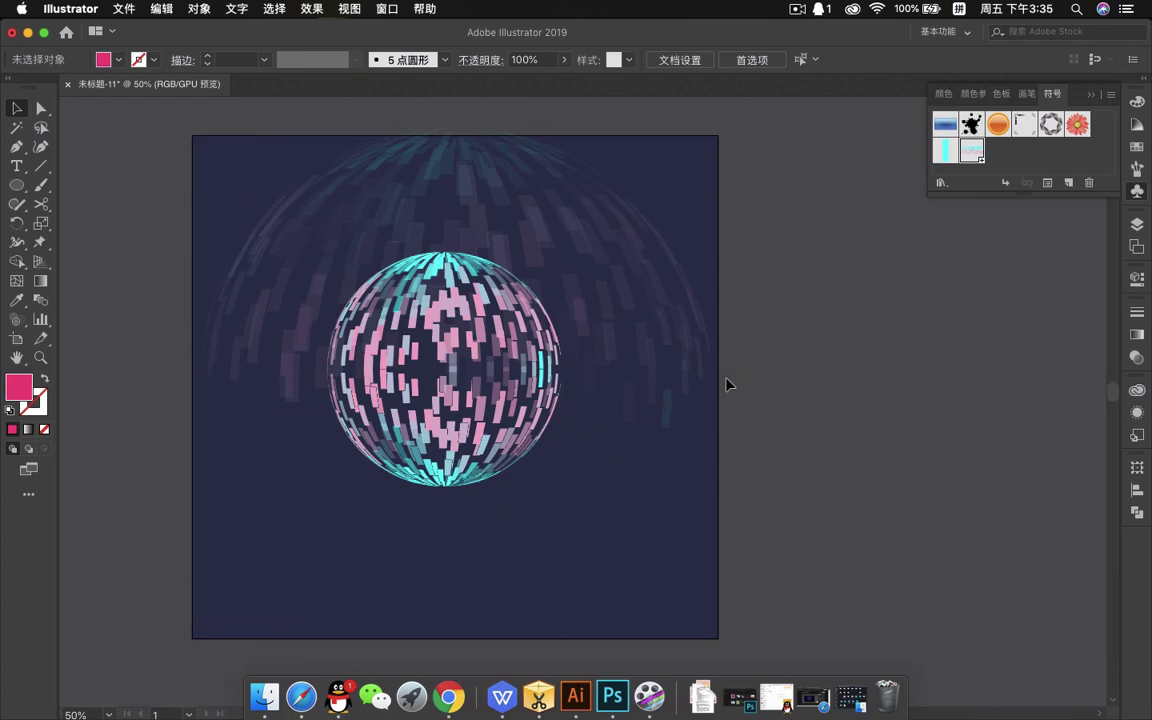